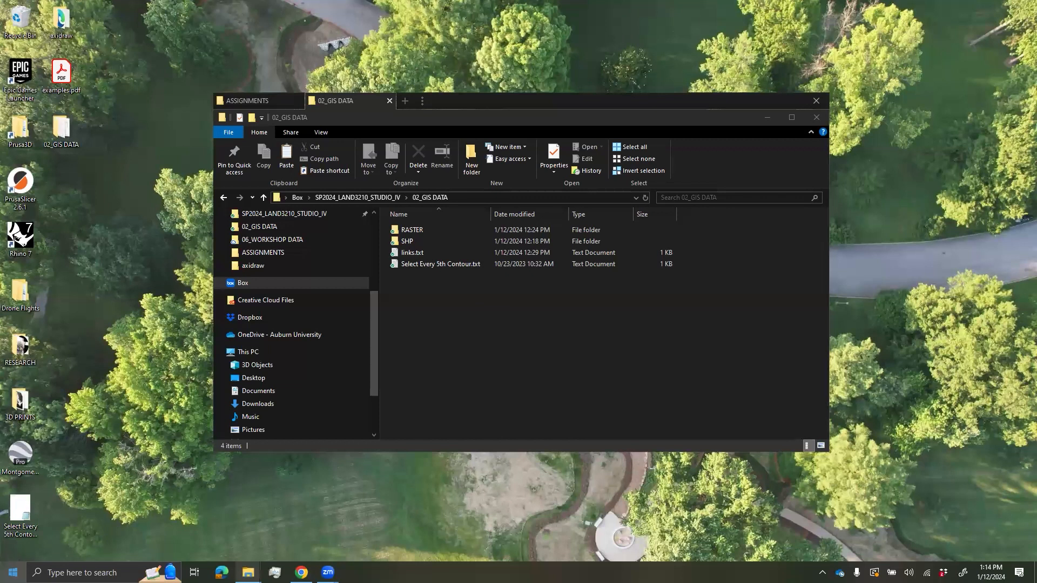
- Launch ArcGIS Pro by searching 'arcgis' from the Windows Start menu
left_click(13, 572)
type("arcgispr")
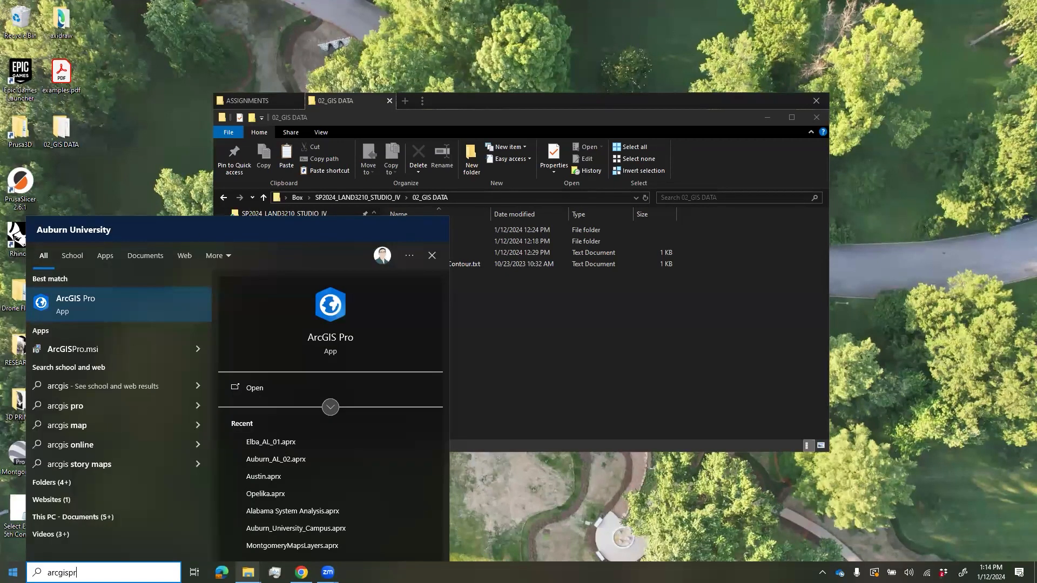
key("Return")
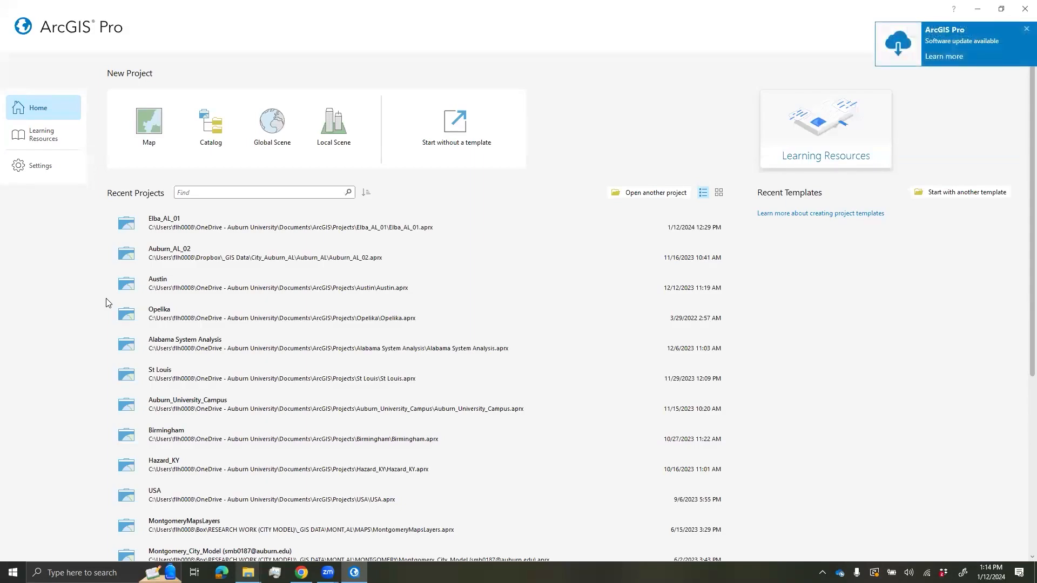
- Dismiss the update notice, sign out, and choose signing in with an organization URL
left_click(1025, 31)
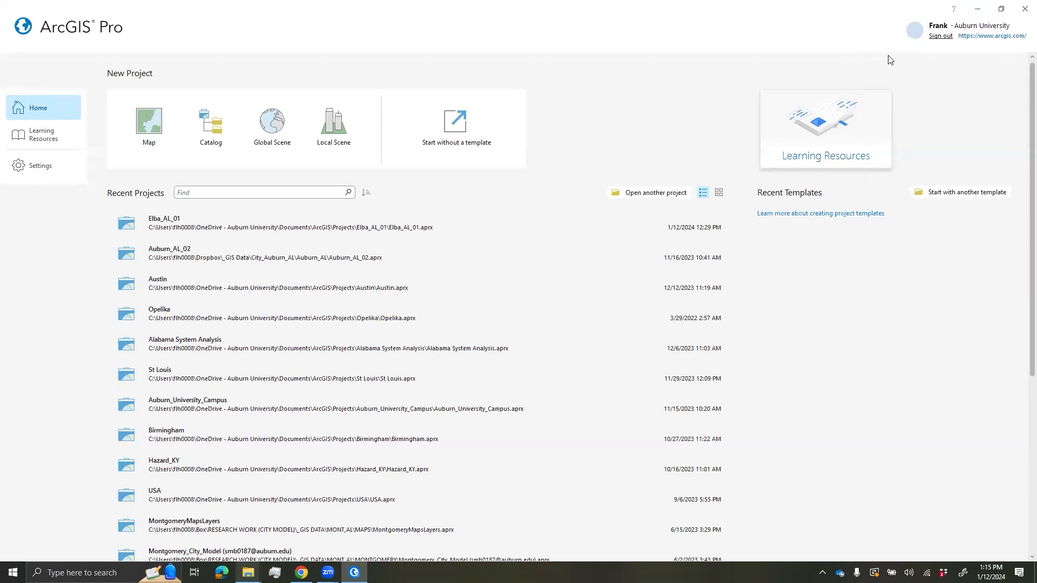
left_click(940, 36)
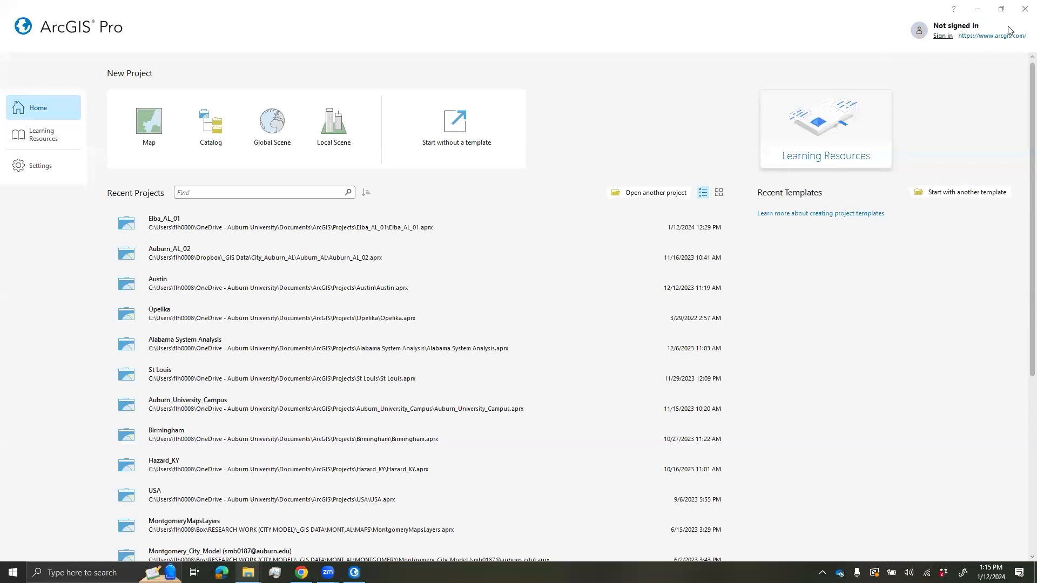
left_click(942, 35)
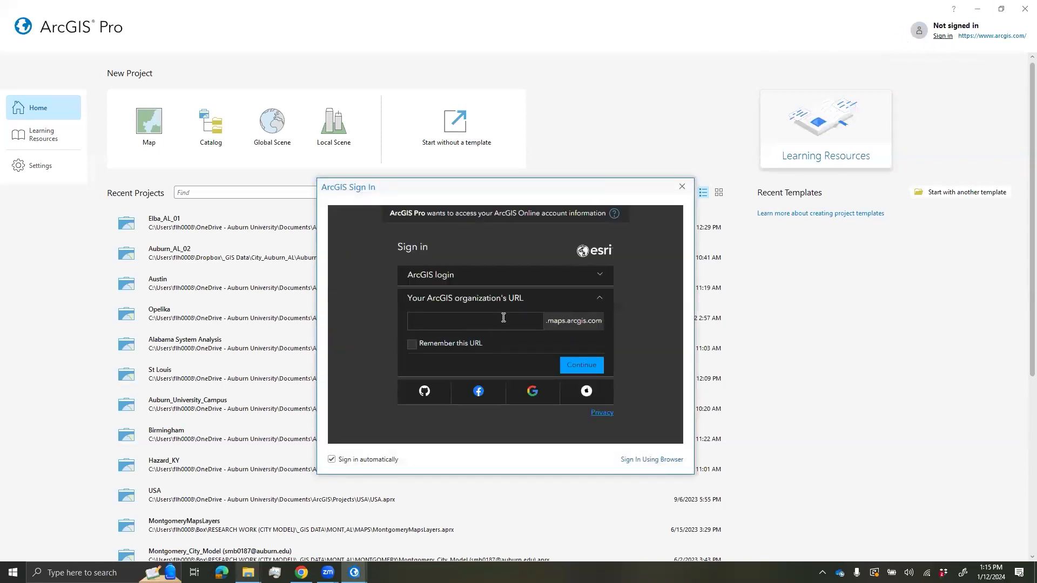
left_click(505, 276)
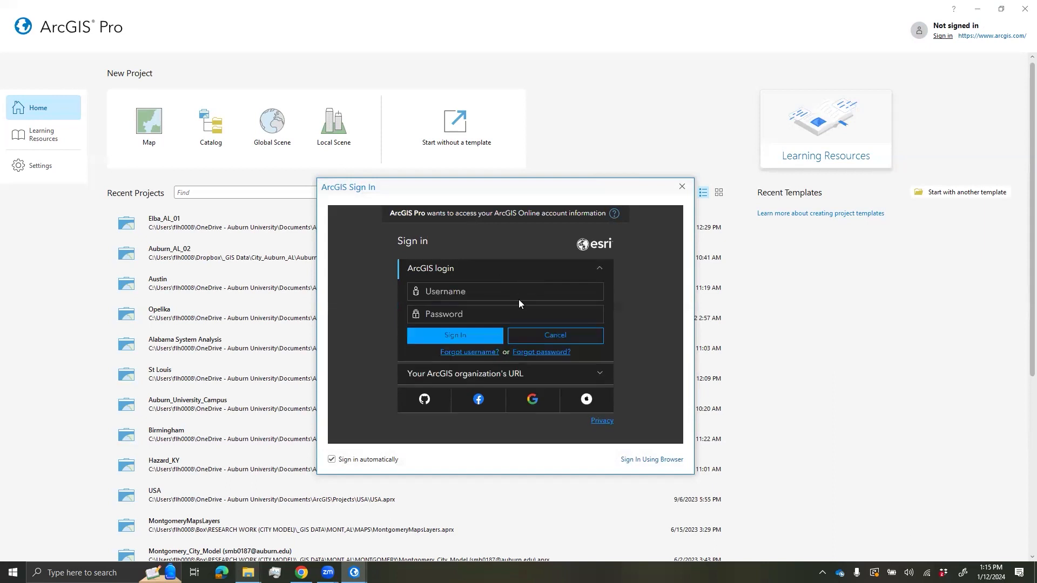
left_click(474, 380)
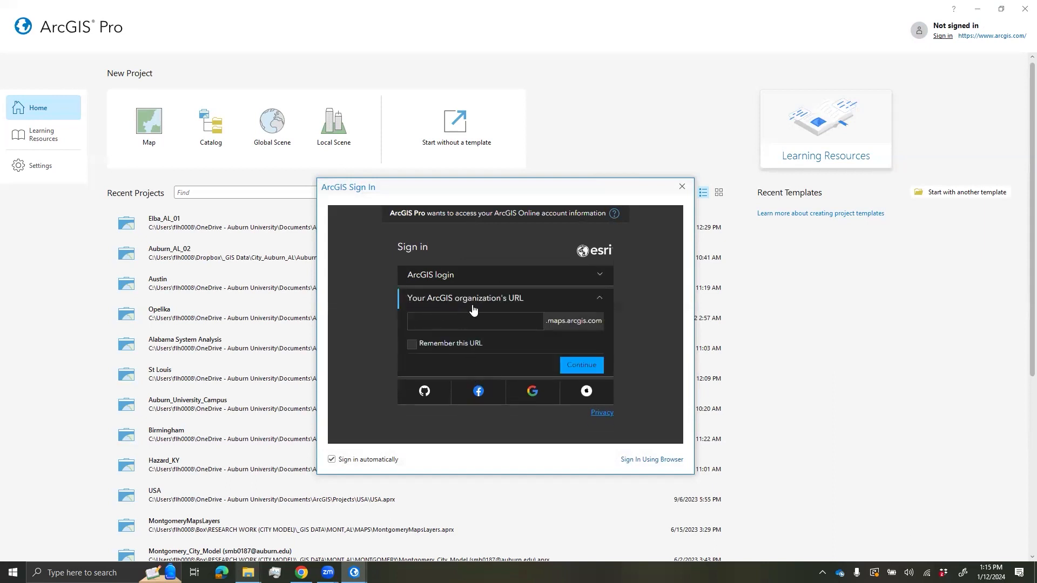
- Sign in through the auburnuniversity organization URL with the account username and password
left_click(507, 321)
type("auburnuniversity")
left_click(572, 367)
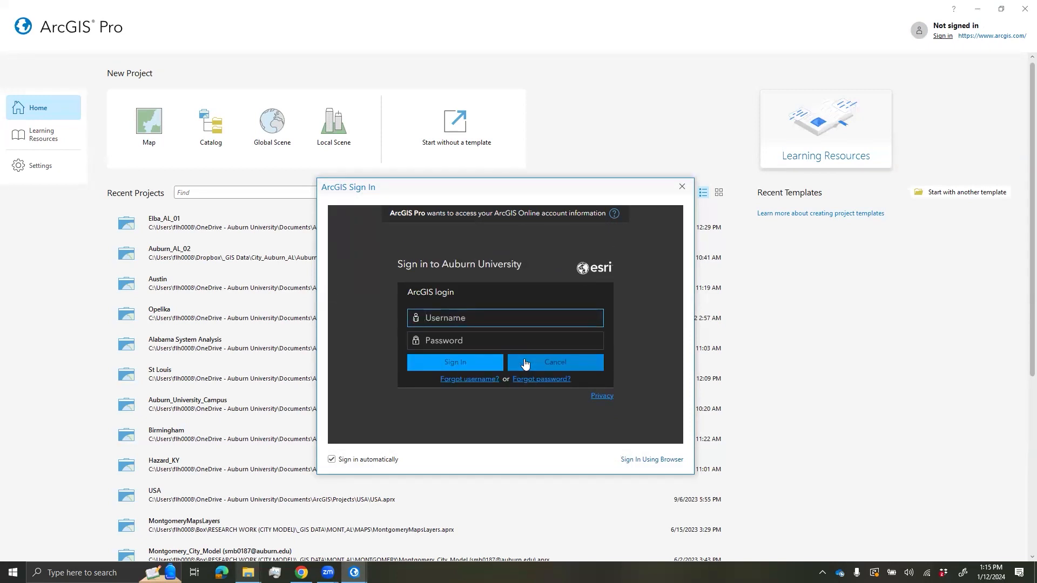
type("flh0008_AuburnUniversity")
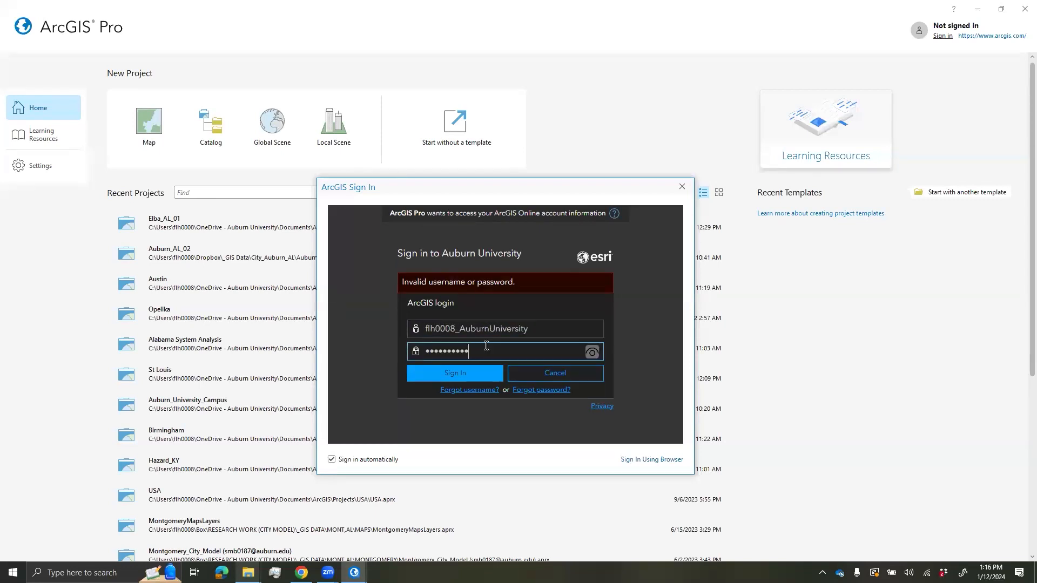
type("•••••")
key("Return")
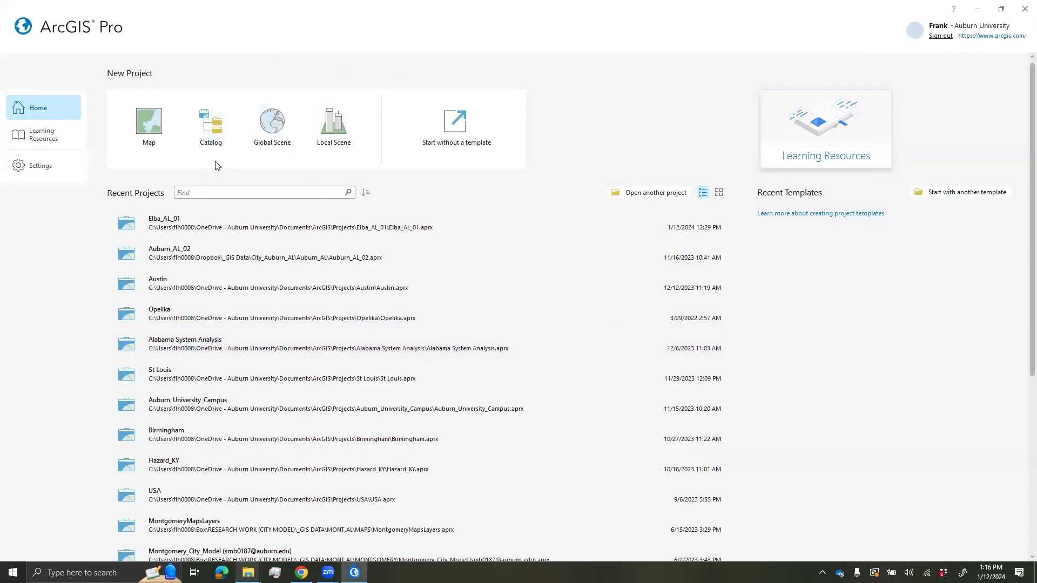
left_click(32, 174)
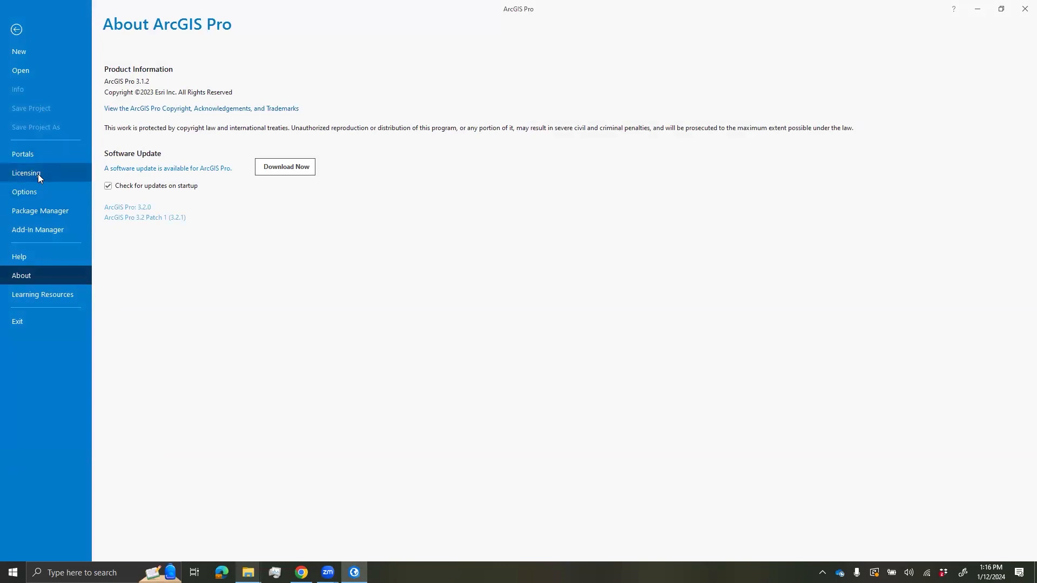
left_click(38, 174)
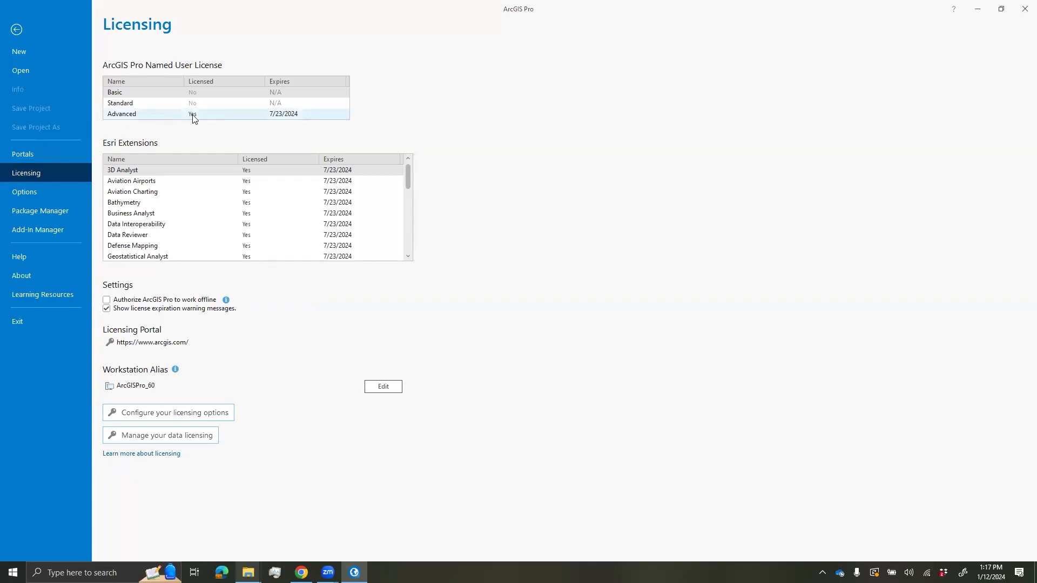
left_click_drag(407, 184, 403, 224)
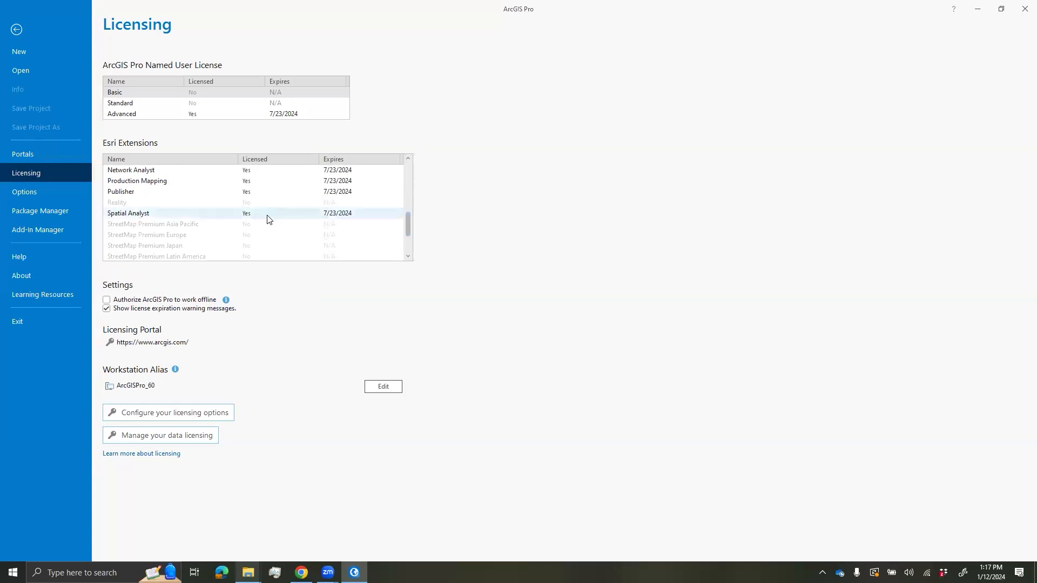
scroll(267, 216, "up", 5)
left_click(17, 30)
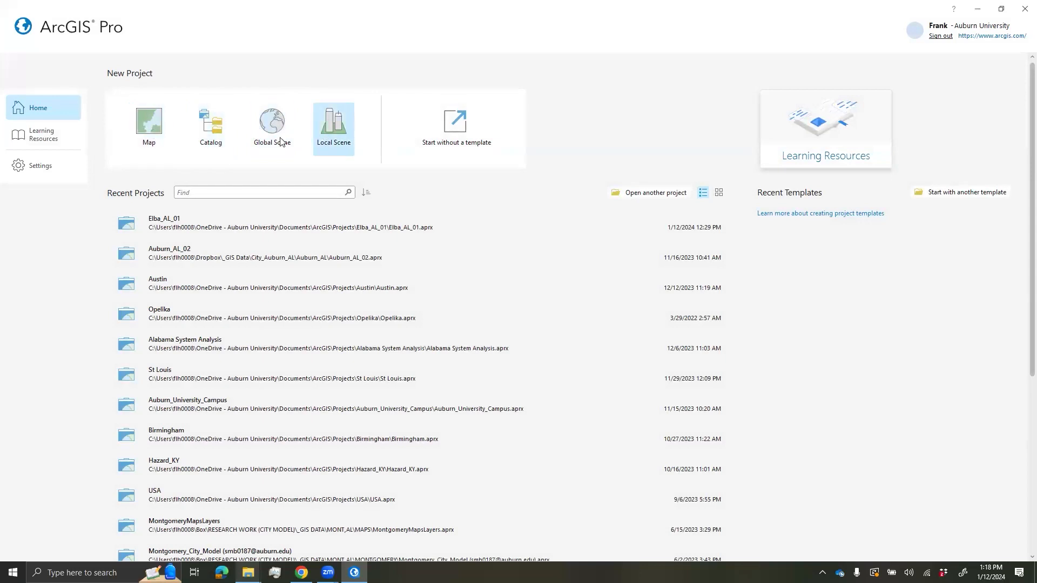
- Create a new project from the Map template, naming it Lab4
left_click(152, 128)
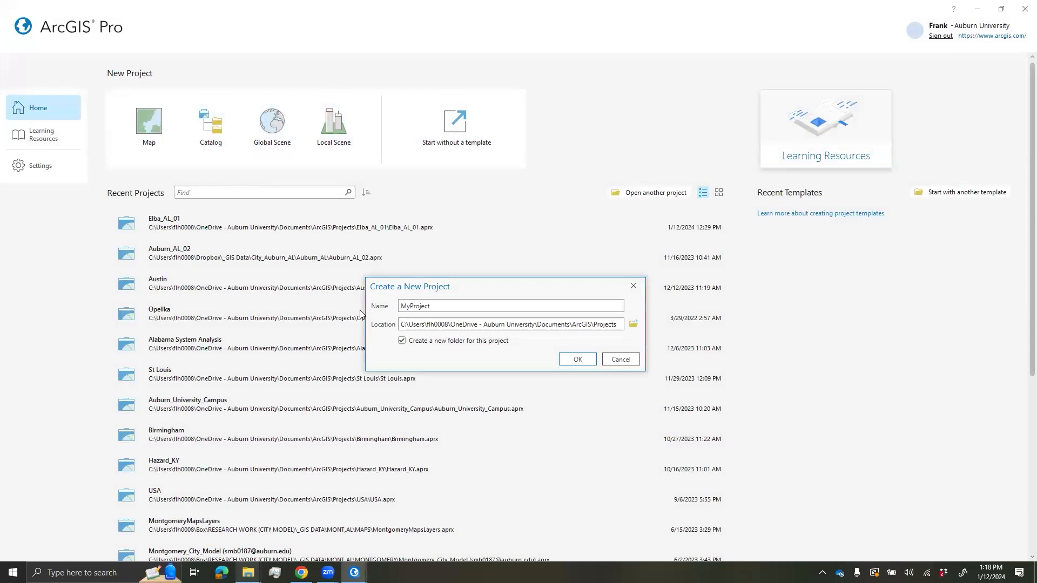
type("Lab4")
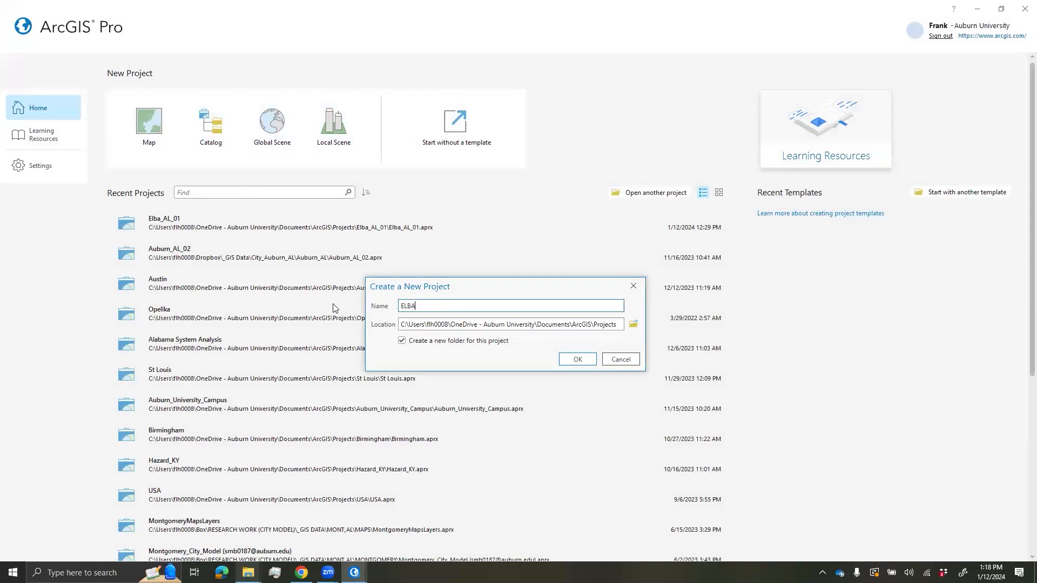
left_click(577, 360)
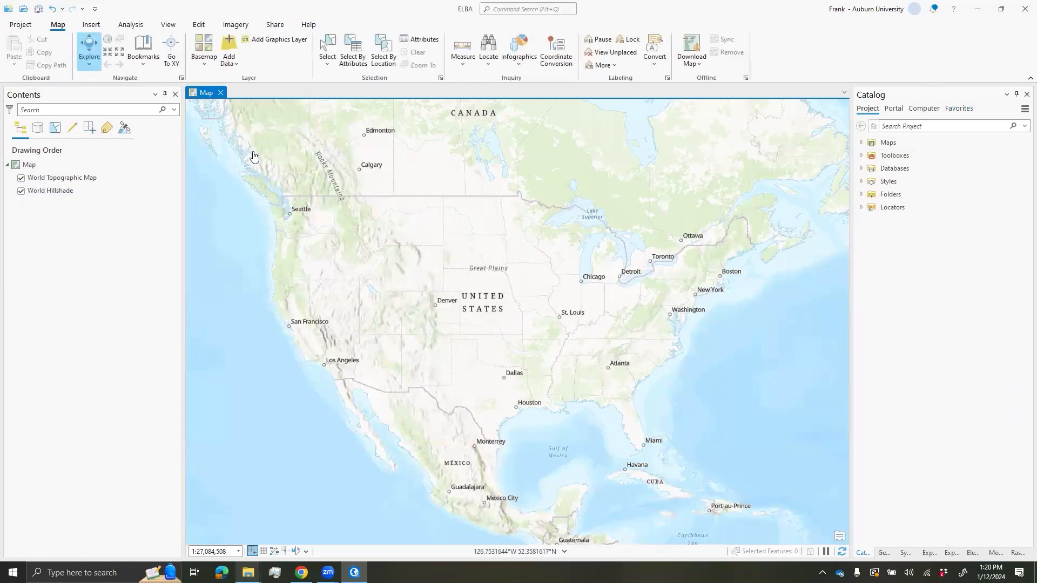
mouse_move(492, 243)
left_mouse_down()
mouse_move(516, 263)
mouse_move(504, 252)
left_mouse_up()
left_click_drag(544, 292, 502, 287)
scroll(579, 297, "down", 2)
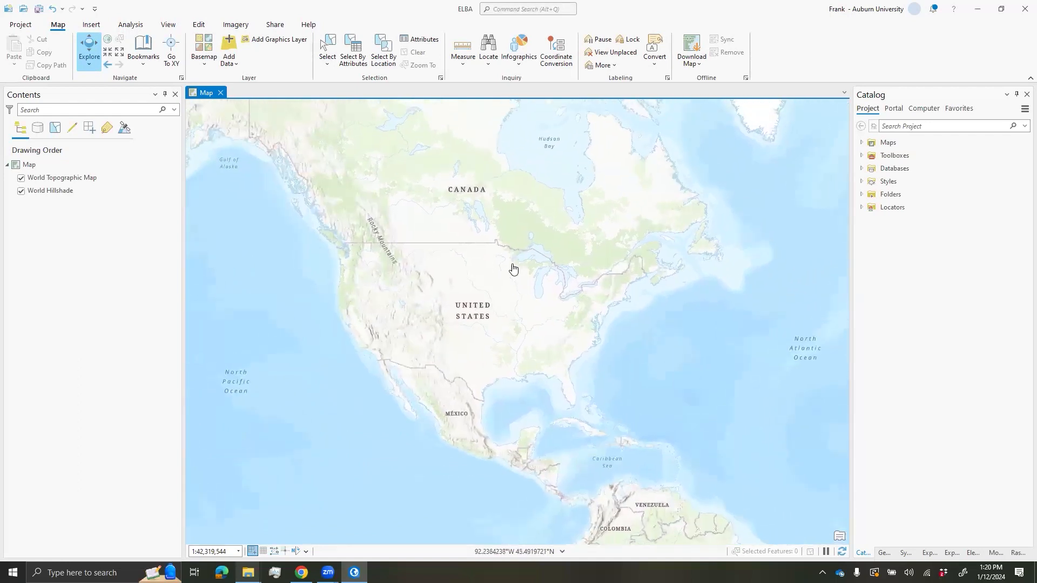
left_click_drag(505, 283, 538, 306)
scroll(539, 305, "up", 2)
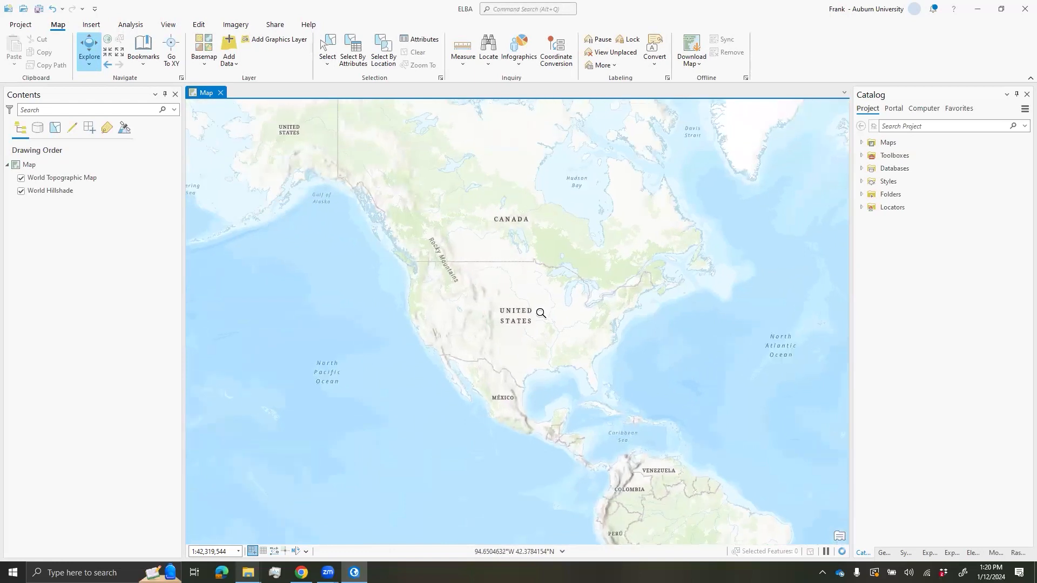
scroll(539, 320, "up", 2)
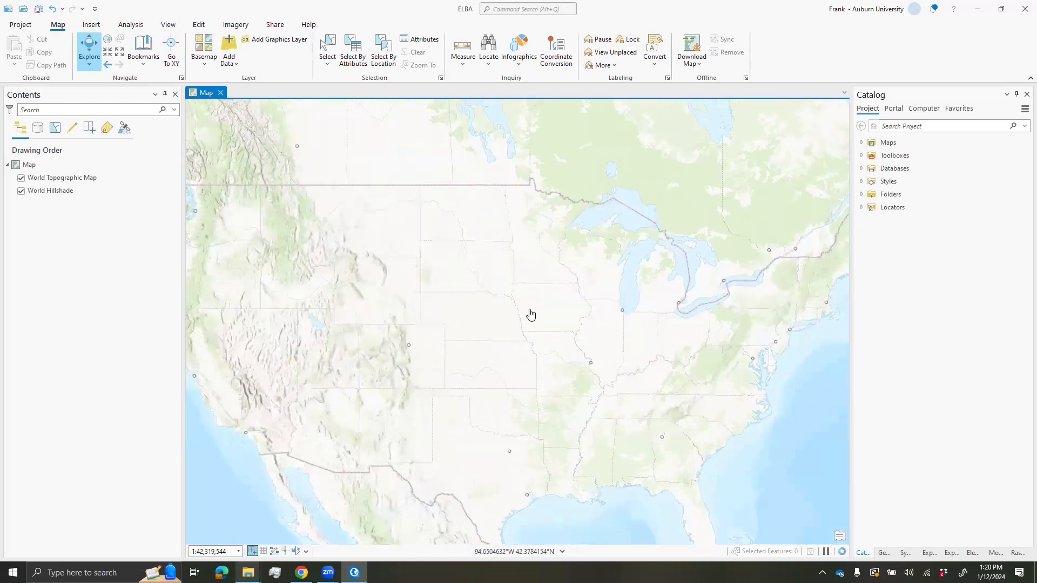
scroll(564, 297, "down", 4)
scroll(576, 297, "down", 4)
left_click_drag(668, 307, 476, 321)
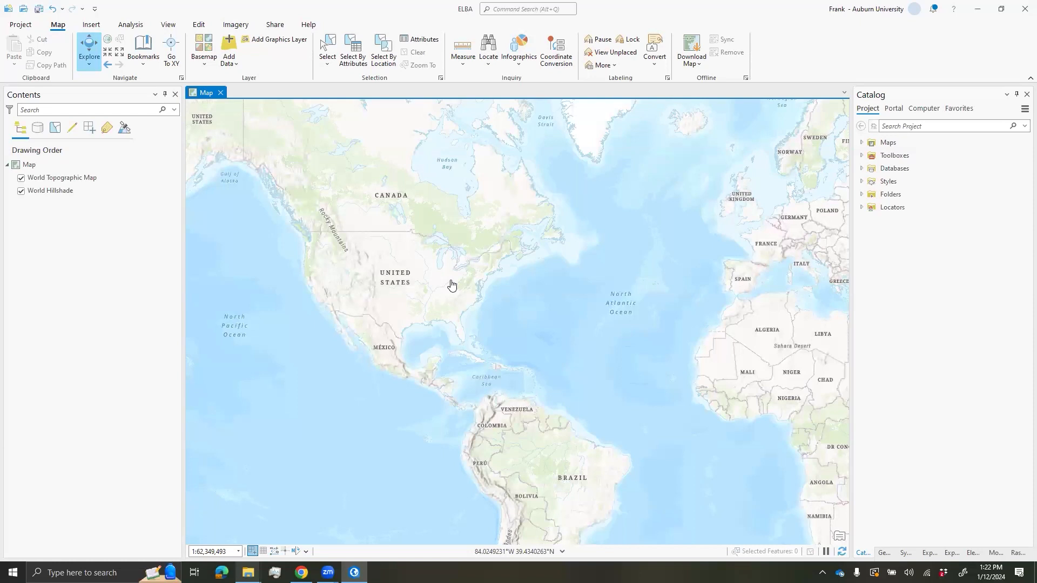
scroll(451, 281, "down", 1)
scroll(430, 278, "up", 1)
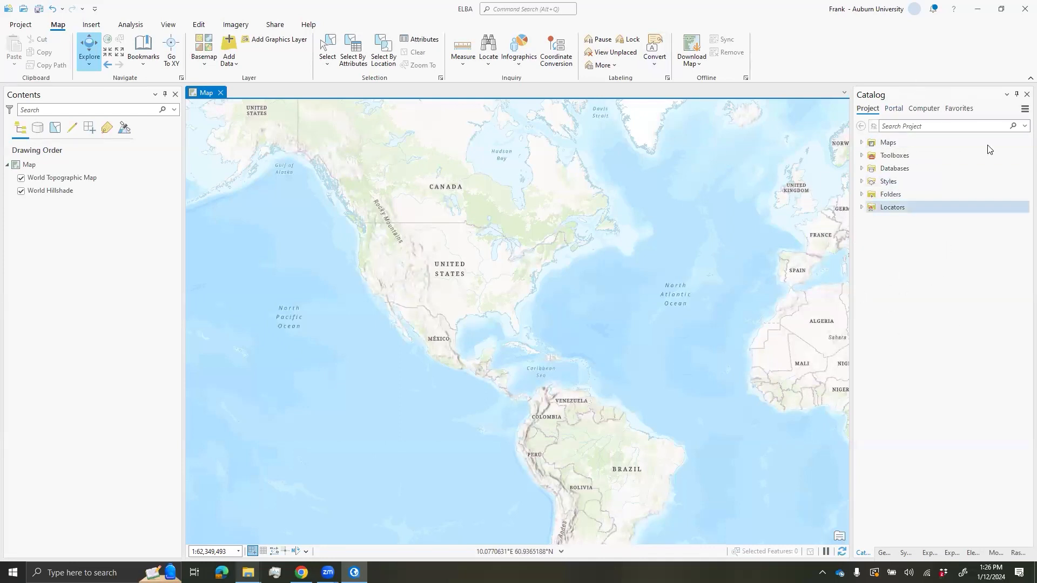
- Search ArcGIS Online in Catalog for nad1983 and add USA State Plane Zones to the map
left_click(893, 109)
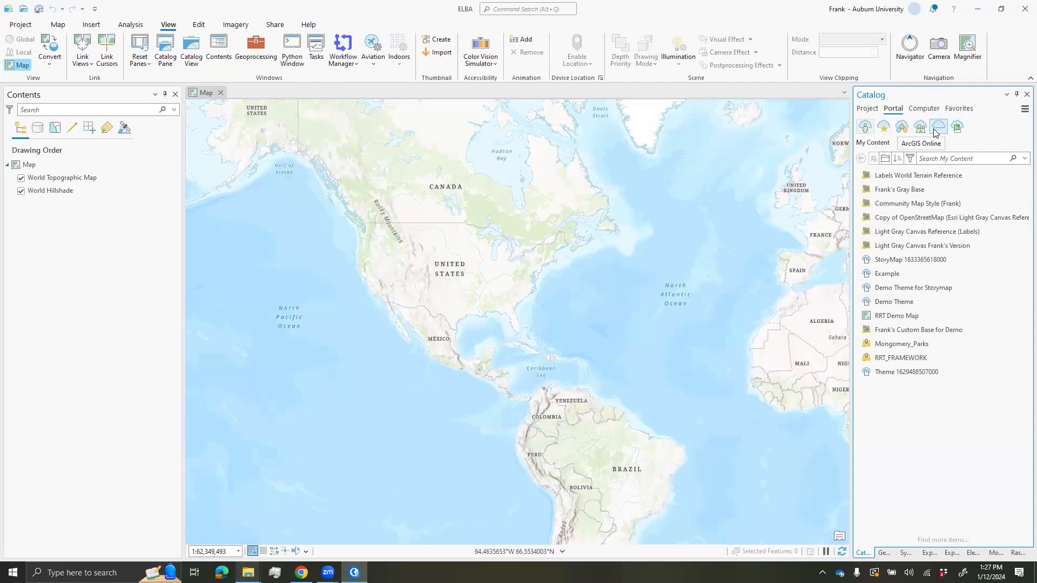
left_click(939, 127)
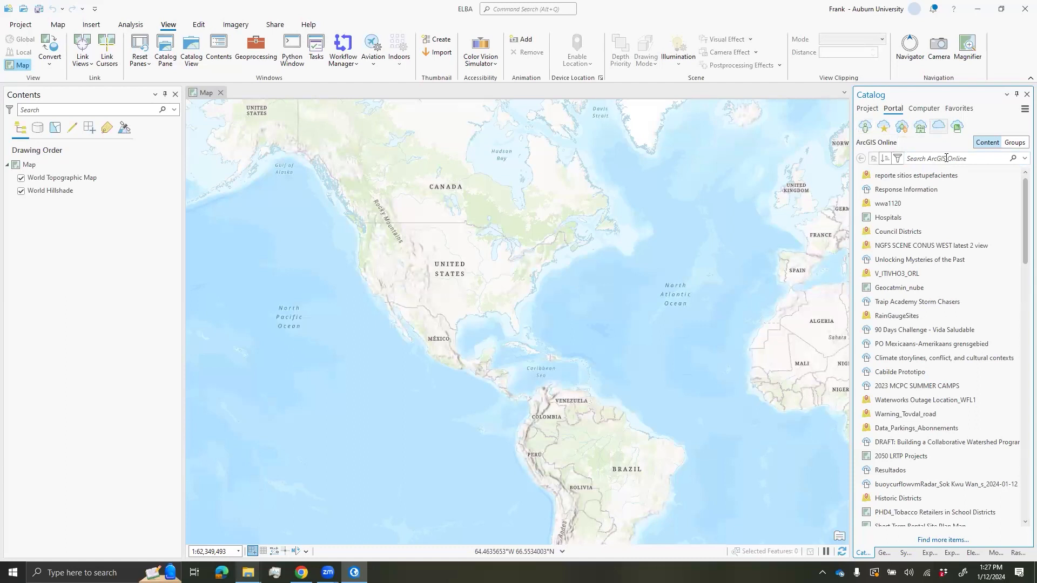
left_click(945, 158)
type("nad1983")
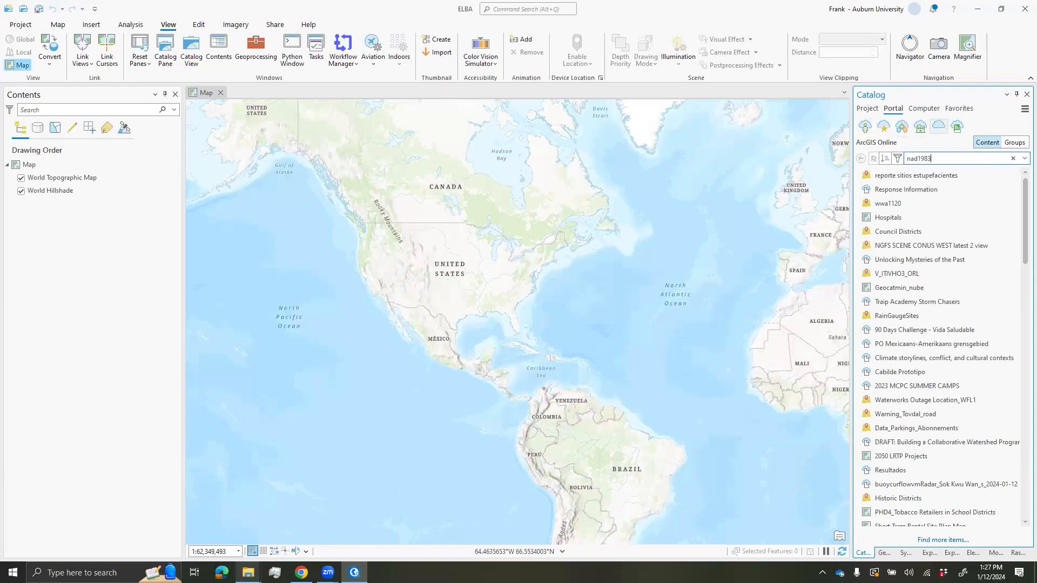
key("Return")
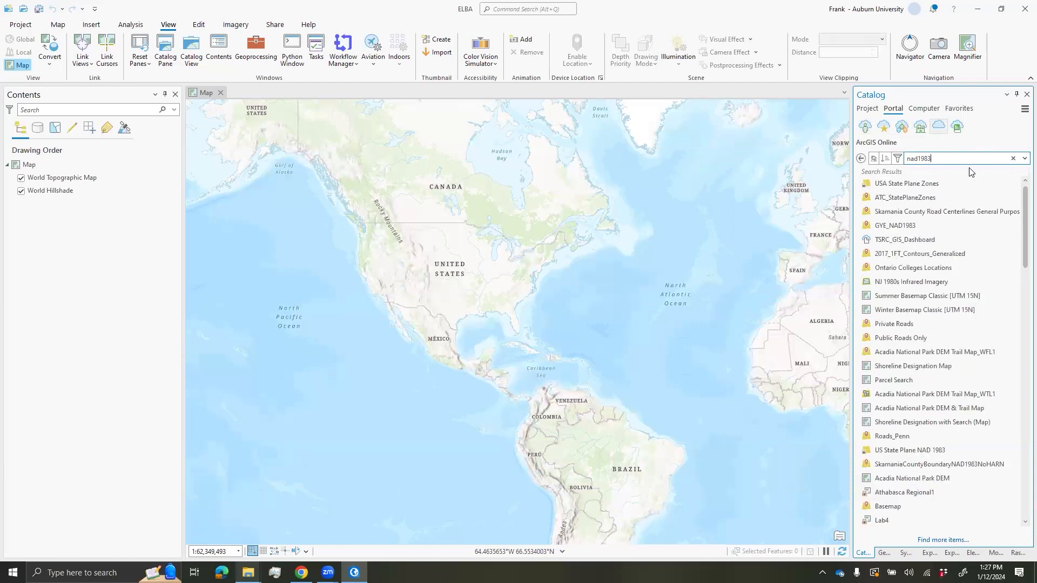
right_click(901, 188)
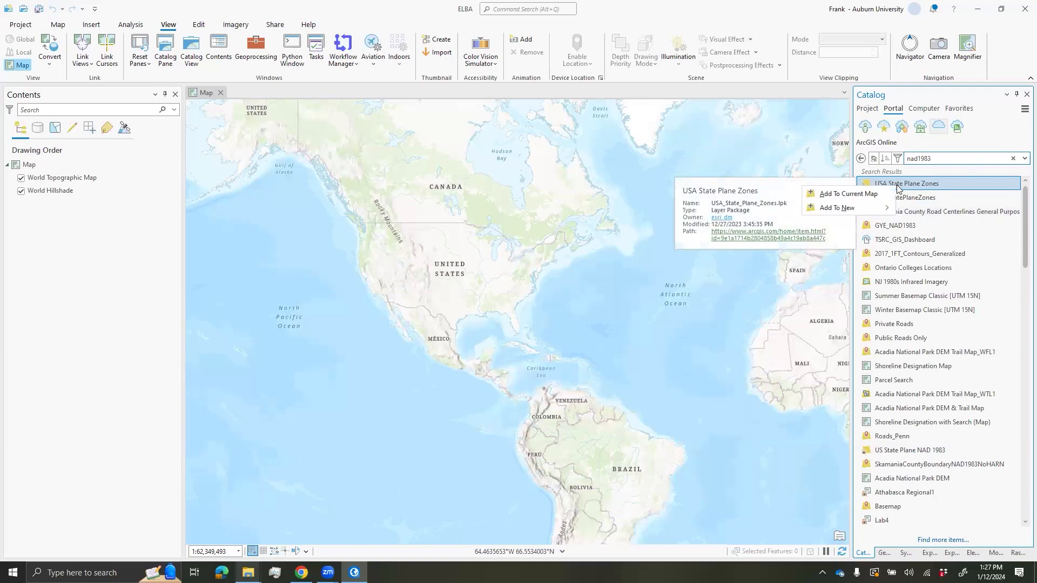
left_click(852, 196)
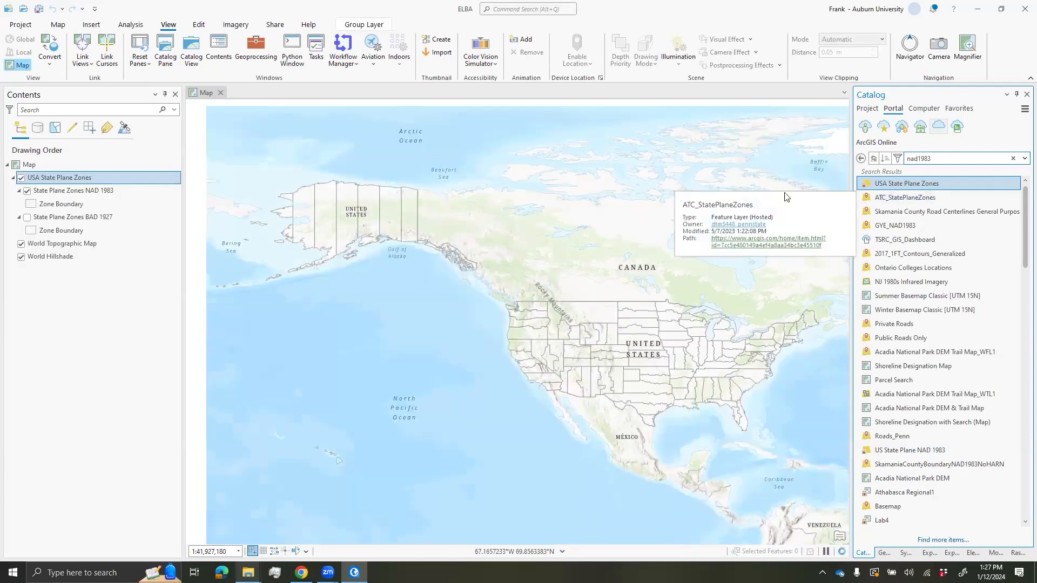
- Pan and zoom from the whole United States into Elba, Alabama, at about 1:23,727
left_click_drag(735, 247, 677, 215)
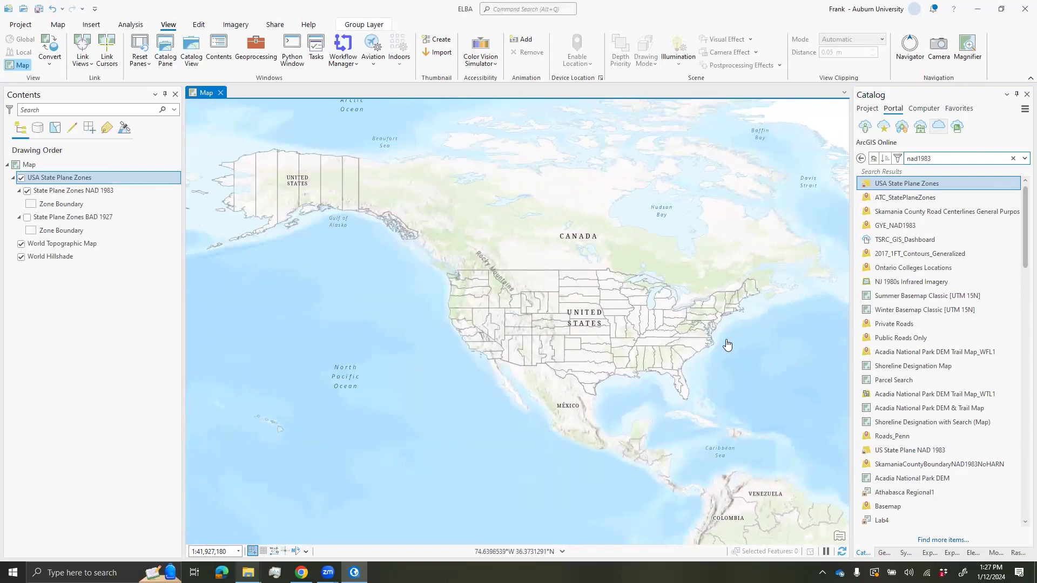
scroll(702, 375, "up", 4)
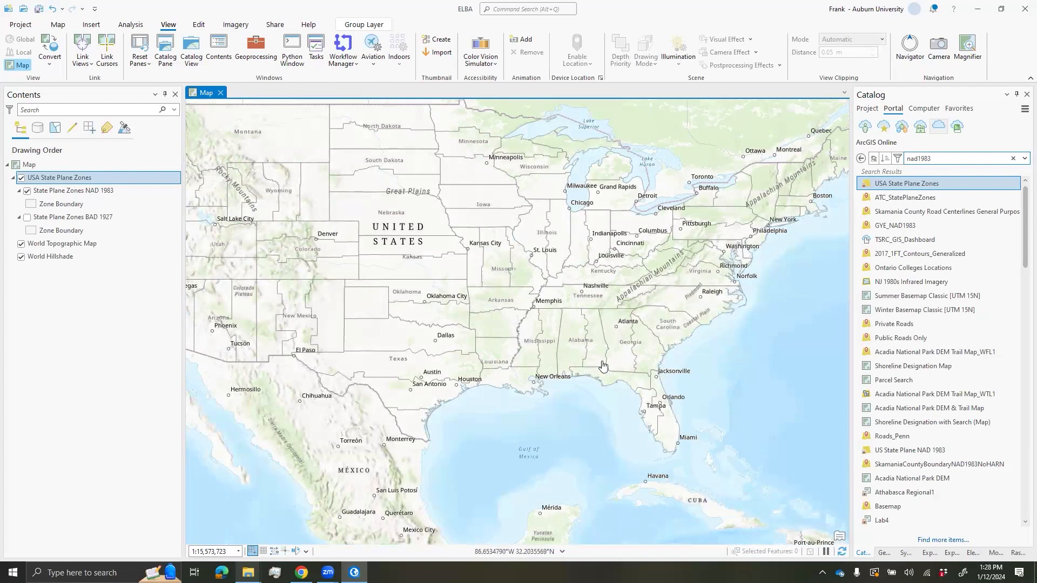
scroll(594, 359, "up", 3)
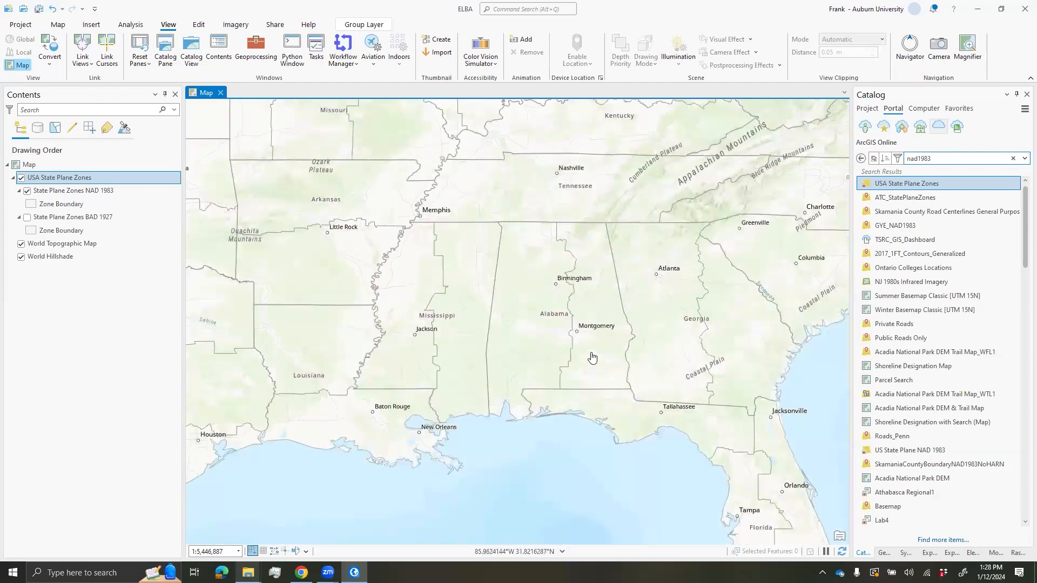
scroll(593, 371, "up", 5)
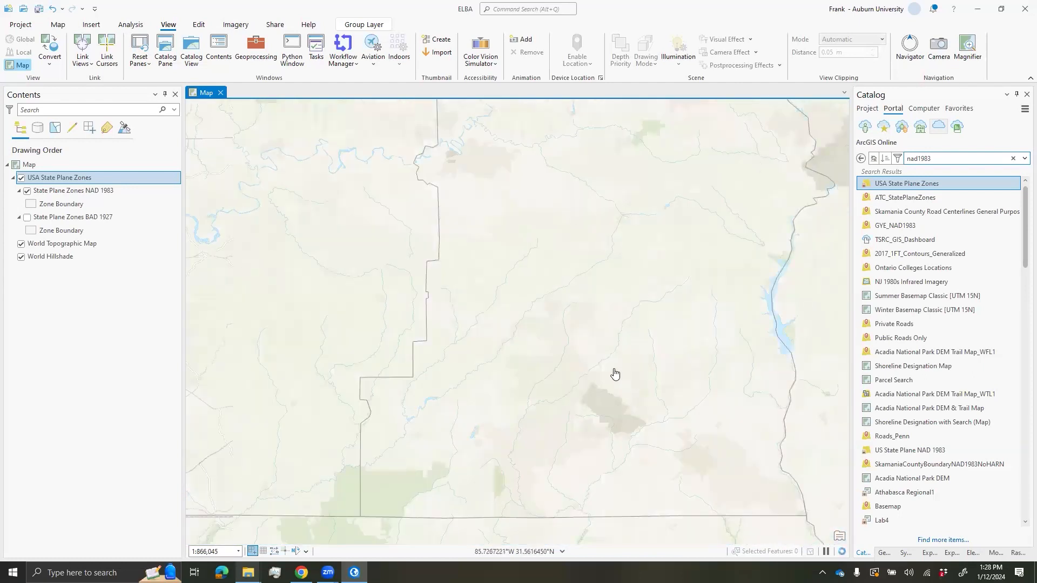
scroll(601, 367, "up", 2)
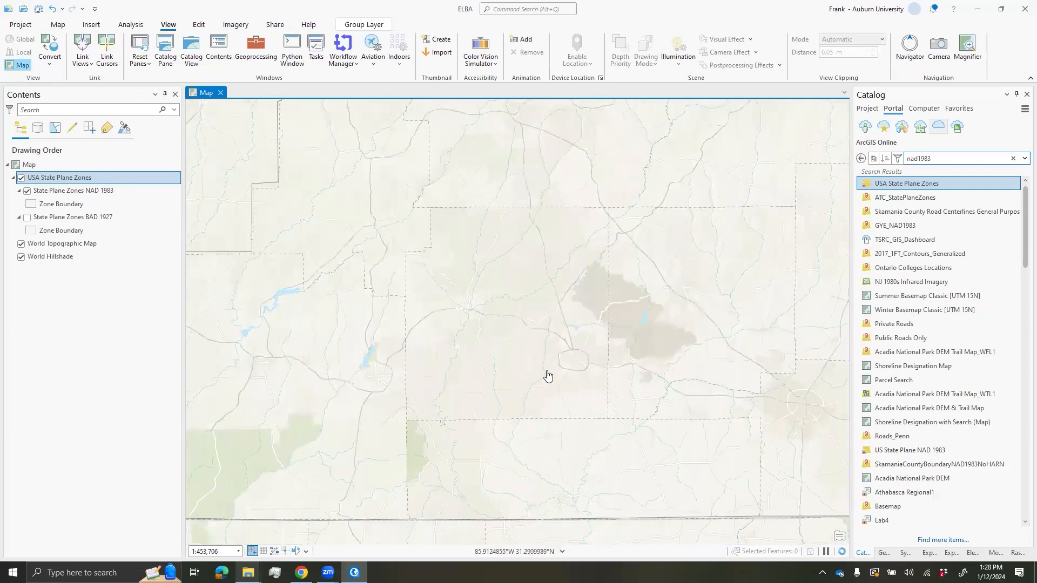
scroll(513, 324, "up", 4)
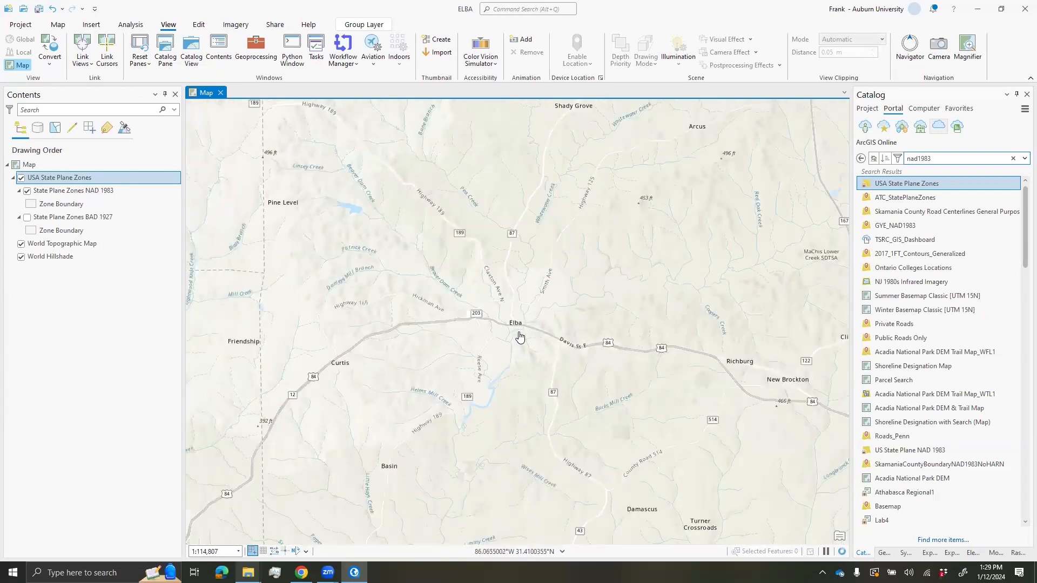
scroll(520, 348, "up", 3)
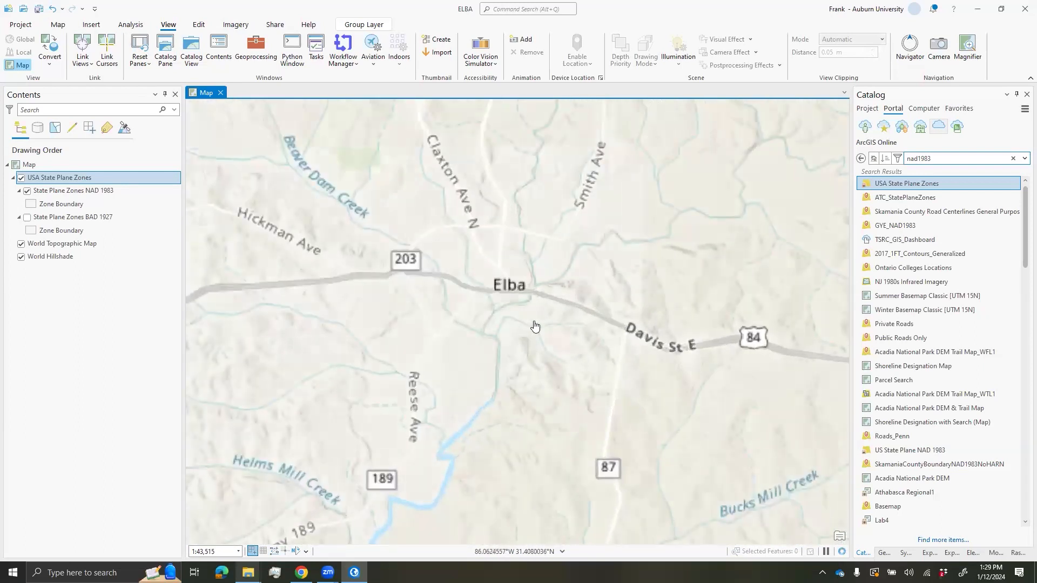
scroll(533, 329, "up", 1)
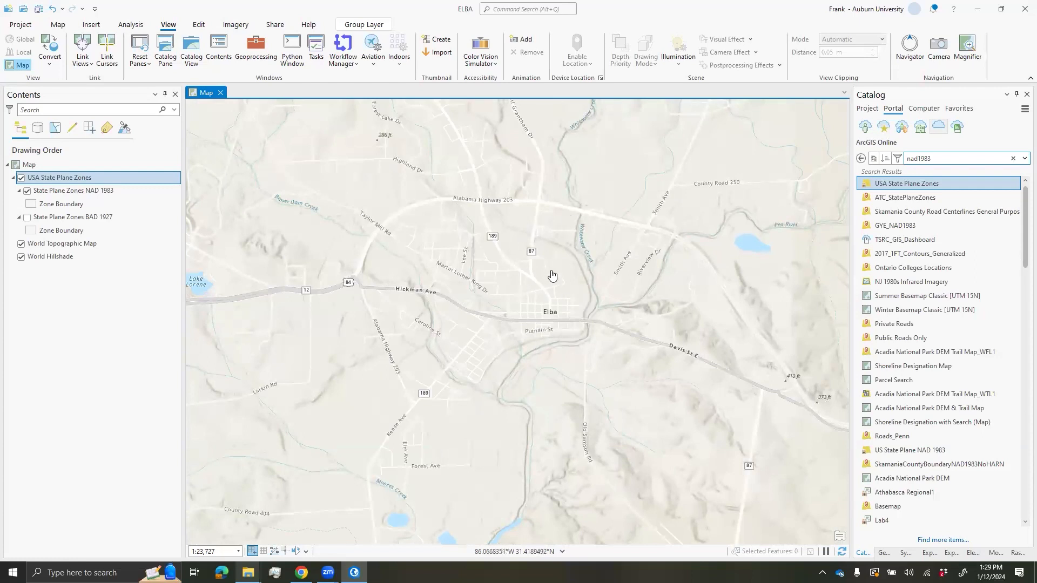
left_click(601, 252)
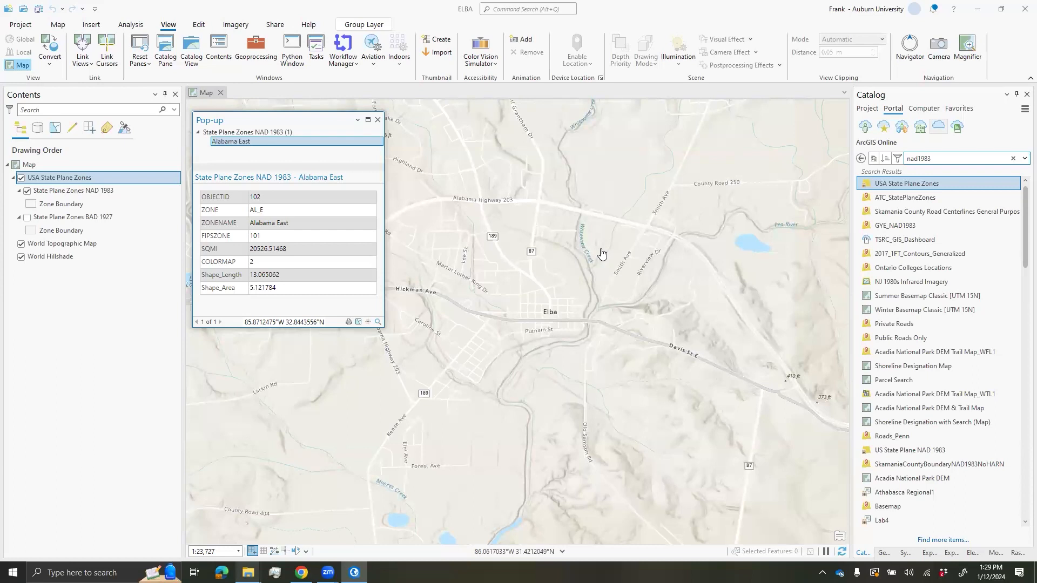
left_click_drag(250, 222, 297, 222)
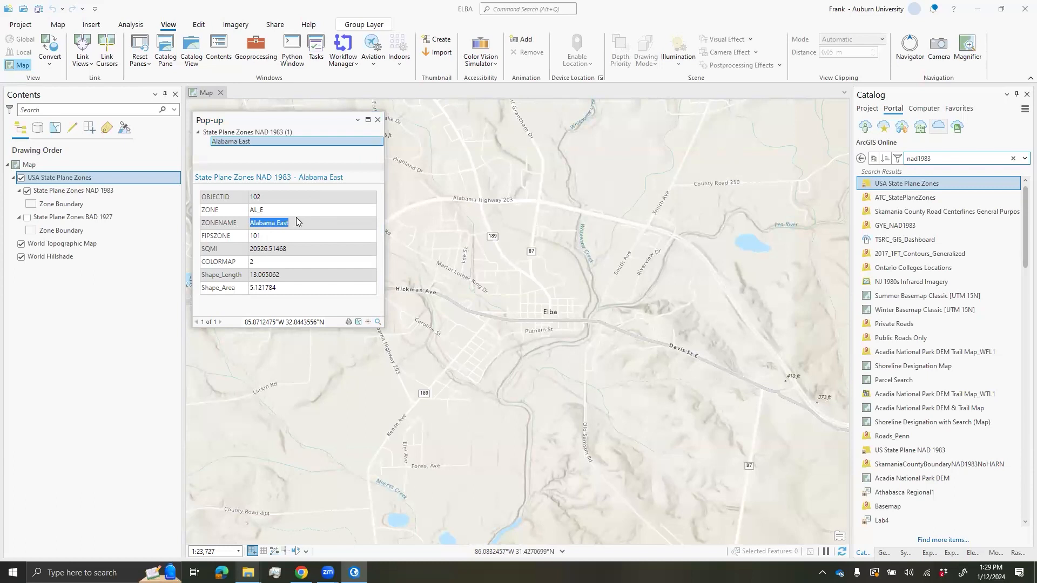
left_click(377, 119)
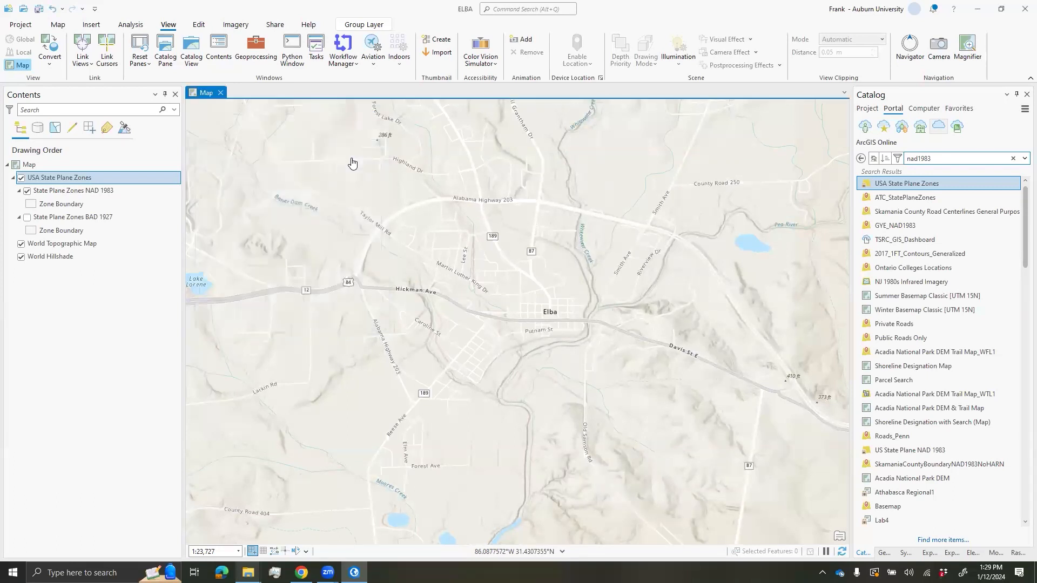
left_click(58, 169)
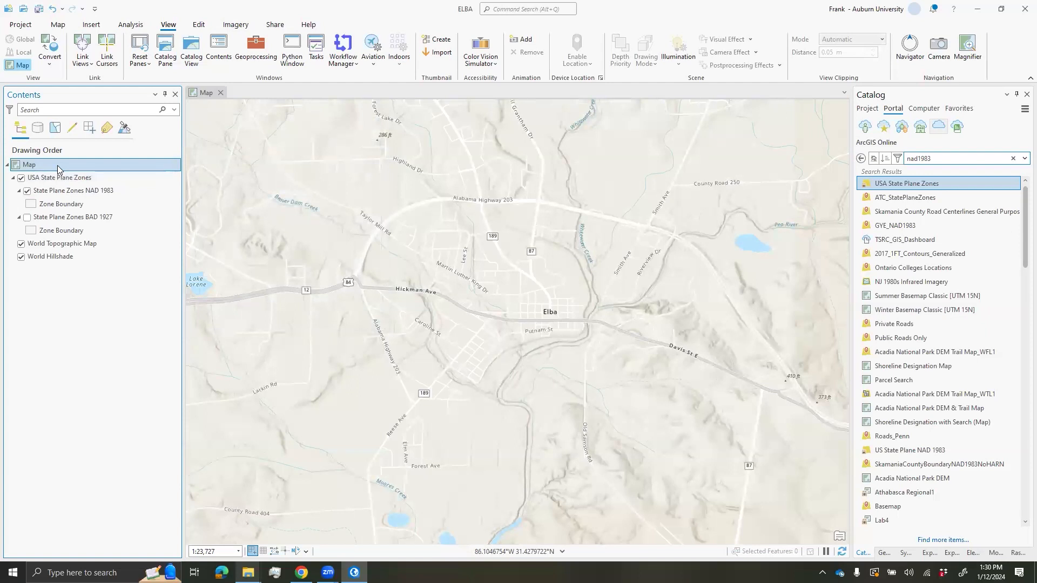
- Open the map properties' Coordinate Systems page and search the available systems
double_click(59, 169)
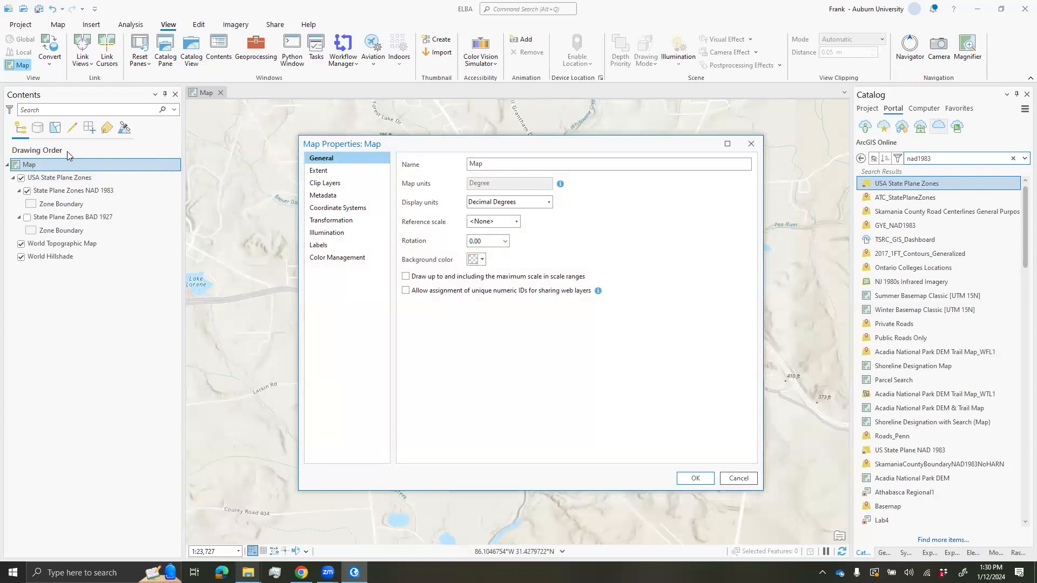
left_click(339, 209)
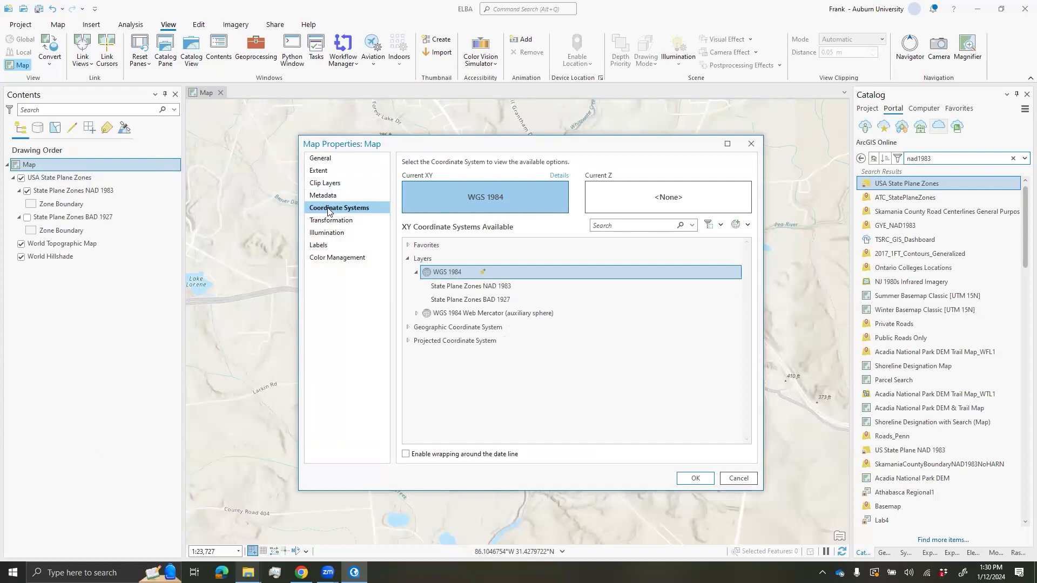
left_click(408, 258)
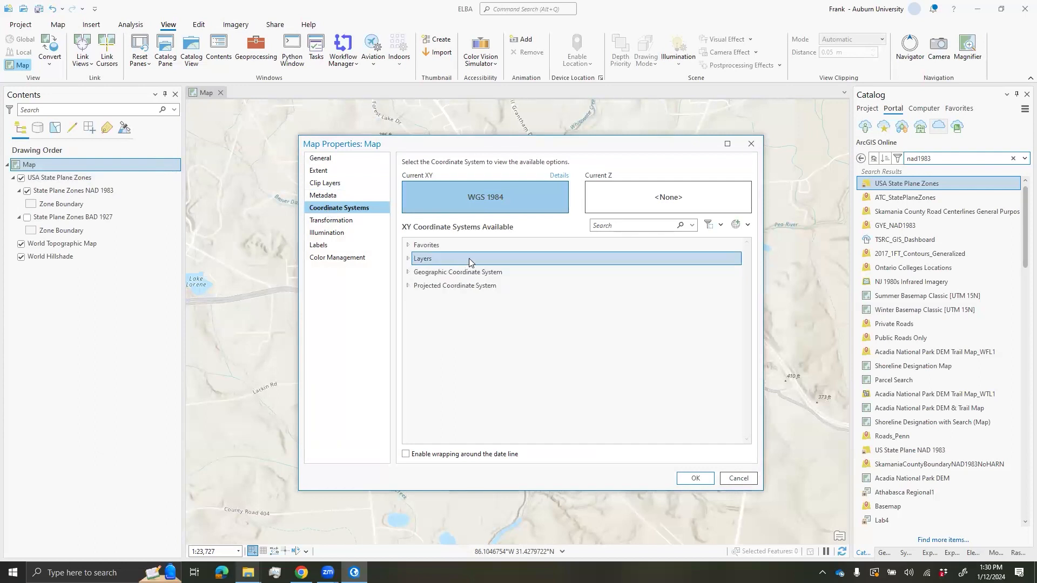
left_click(626, 227)
type("alabama")
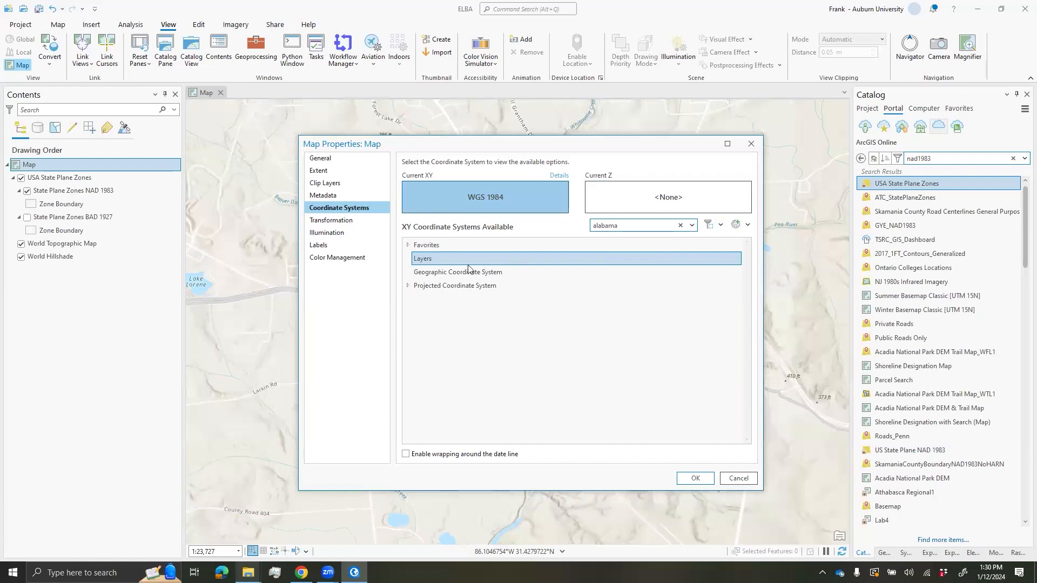
- Apply NAD 1983 (2011) StatePlane Alabama East (US Feet) from Projected > State Plane
left_click(408, 289)
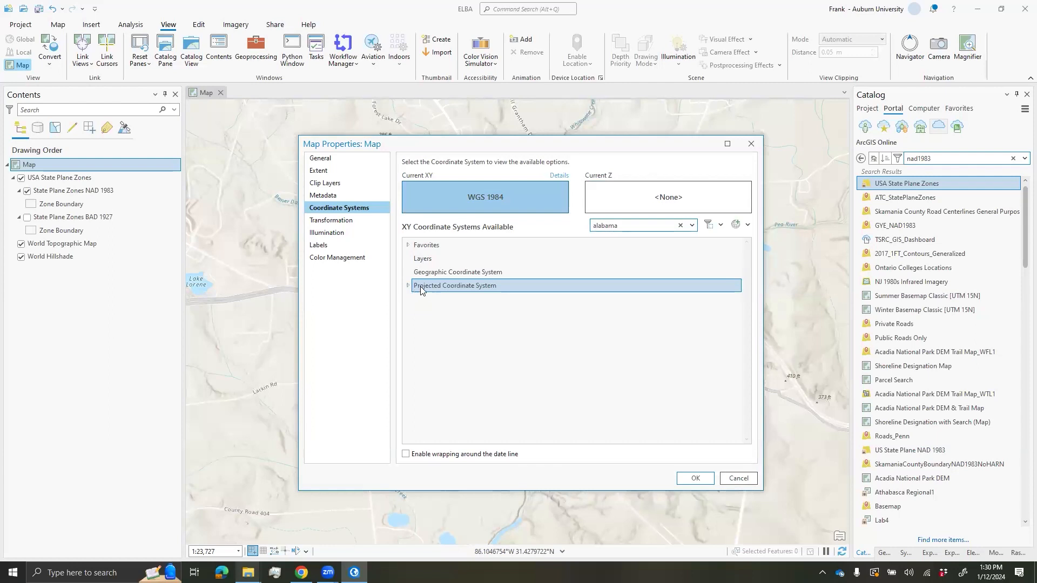
left_click(409, 287)
left_click(418, 299)
left_click(417, 298)
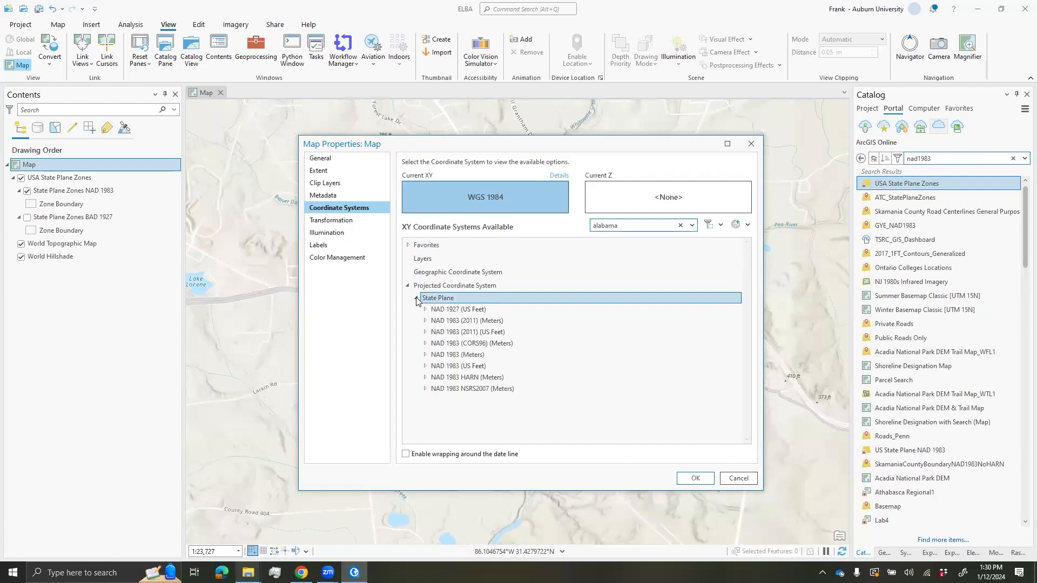
left_click(475, 334)
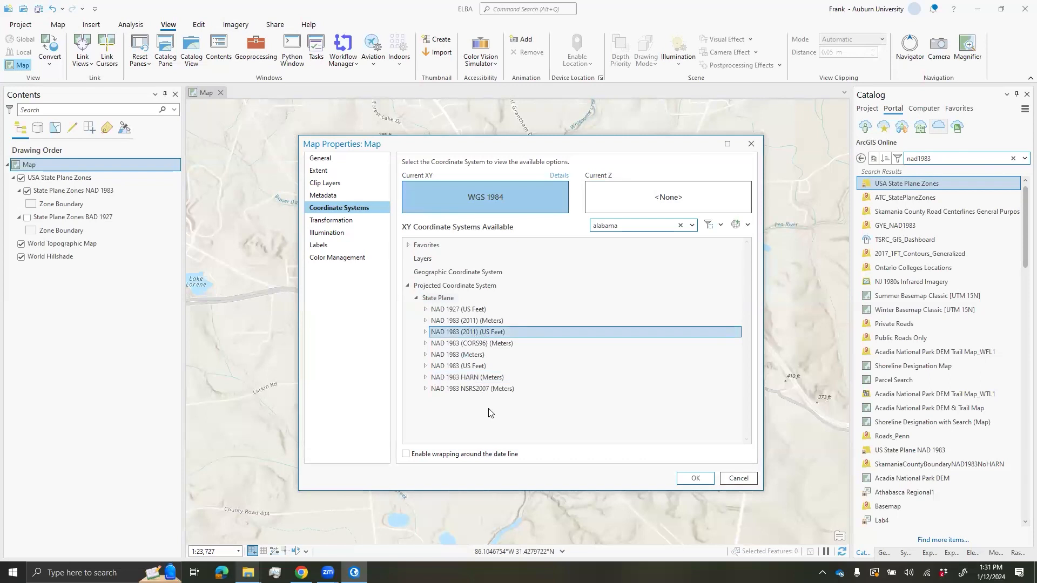
double_click(486, 332)
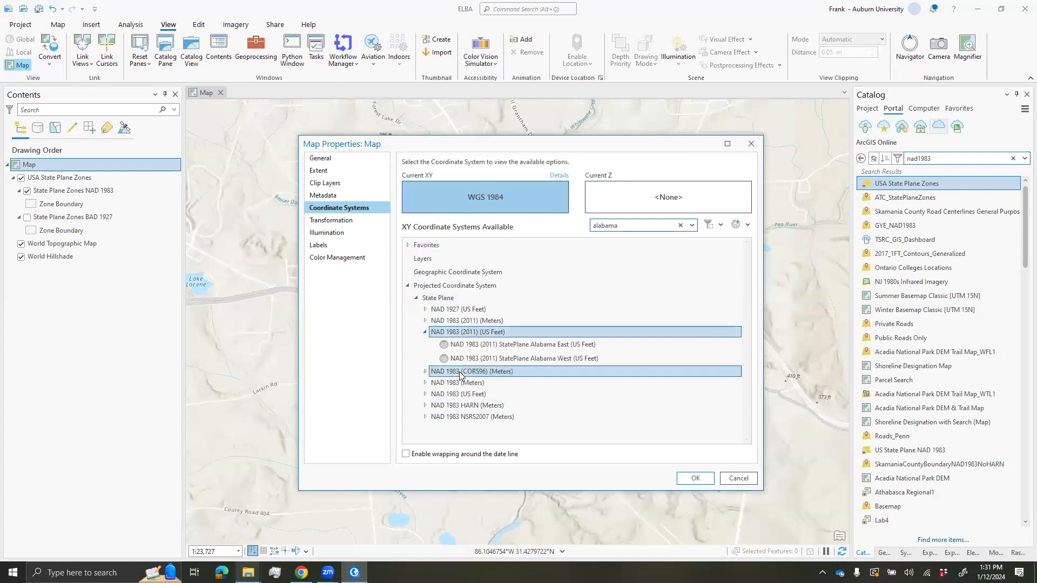
left_click(519, 346)
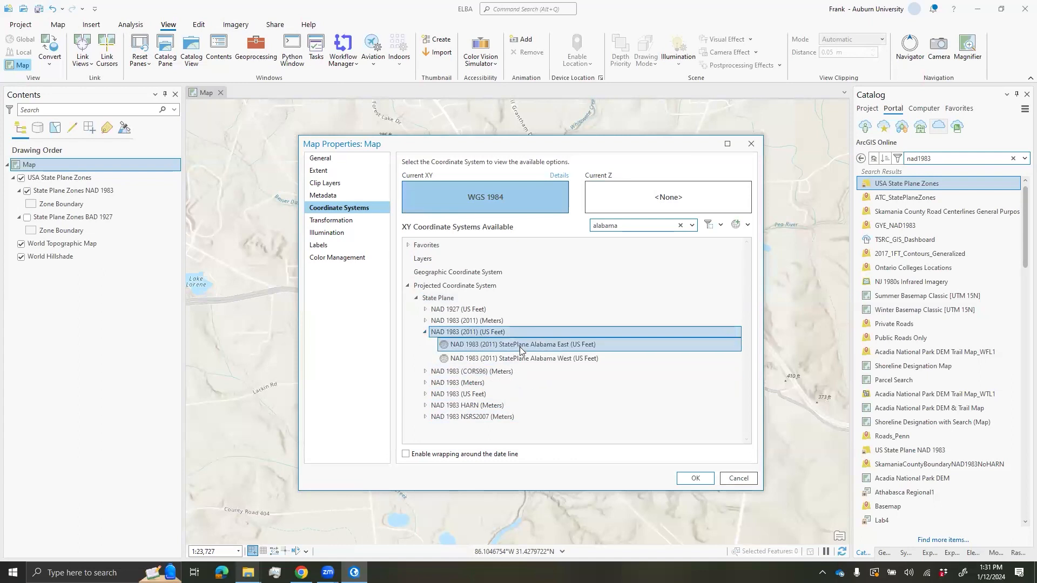
left_click(520, 346)
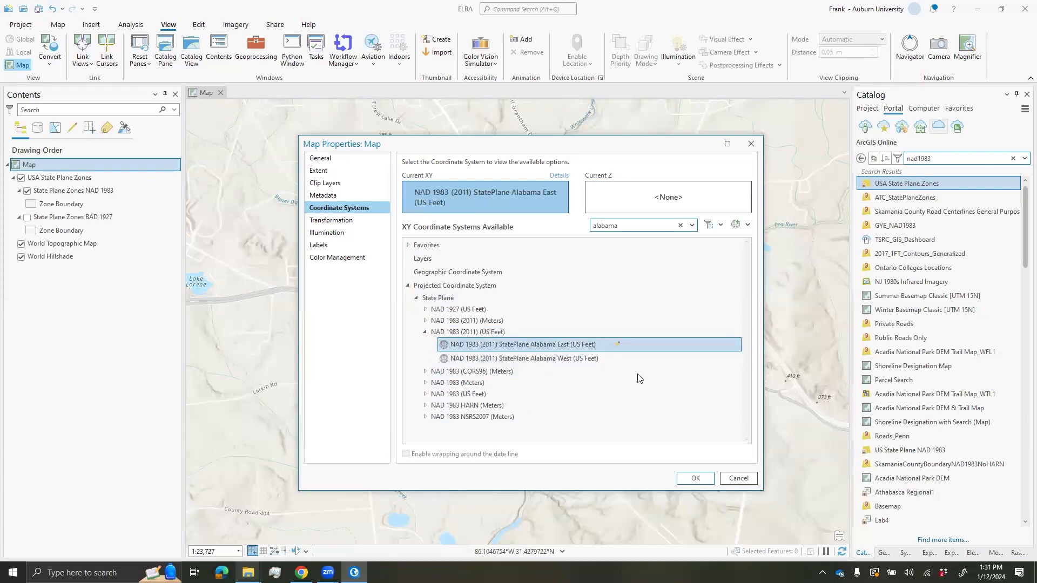
left_click(692, 479)
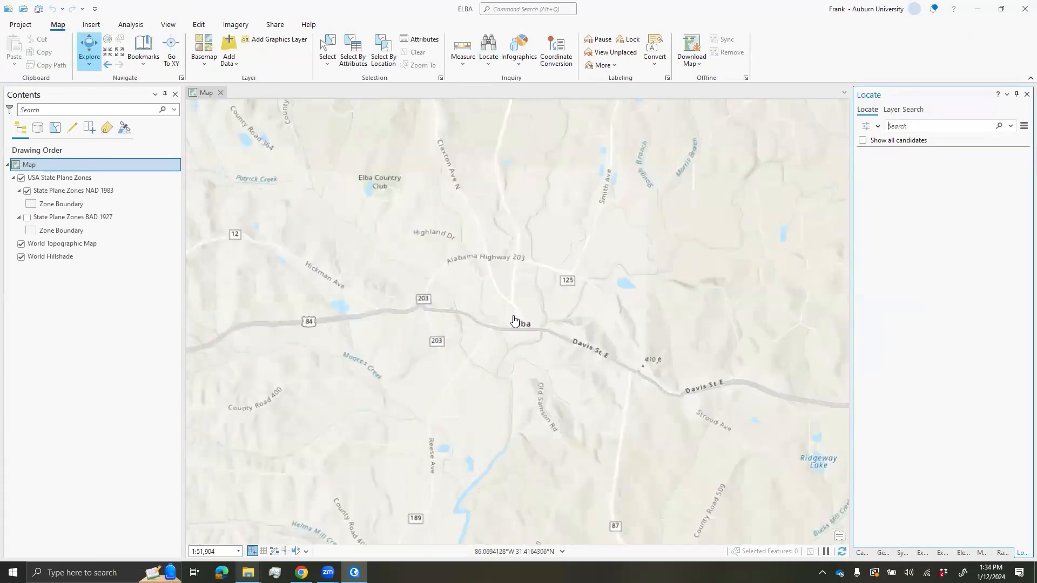
- Create a new bookmark named Elba of the current view
scroll(513, 320, "up", 5)
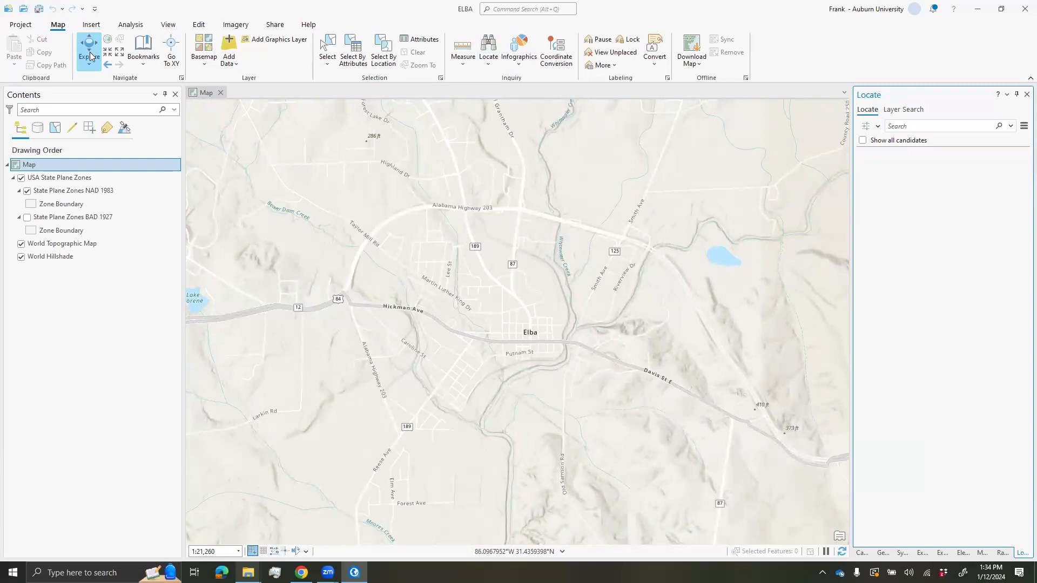
left_click(151, 67)
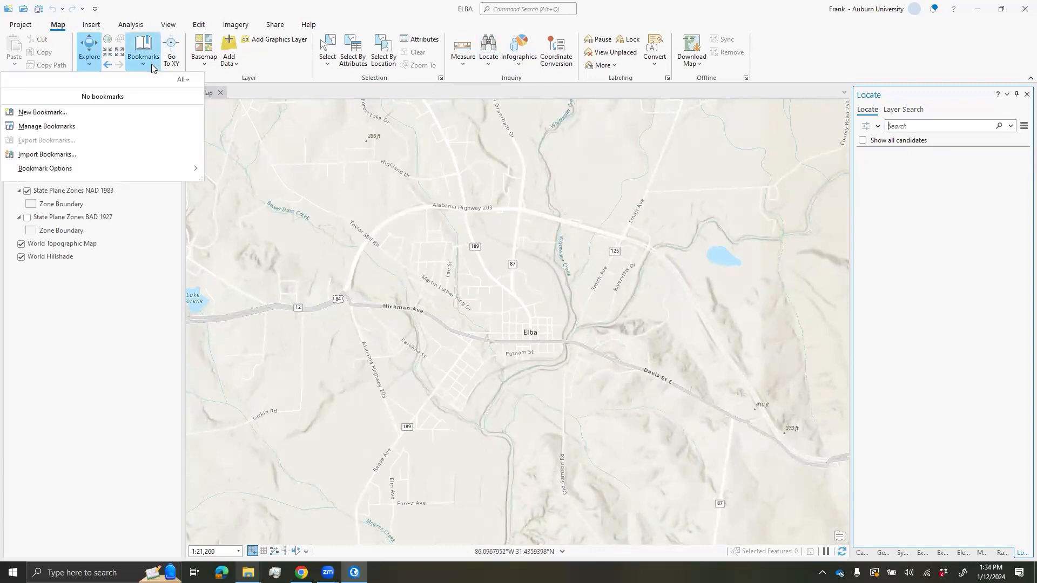
left_click(63, 114)
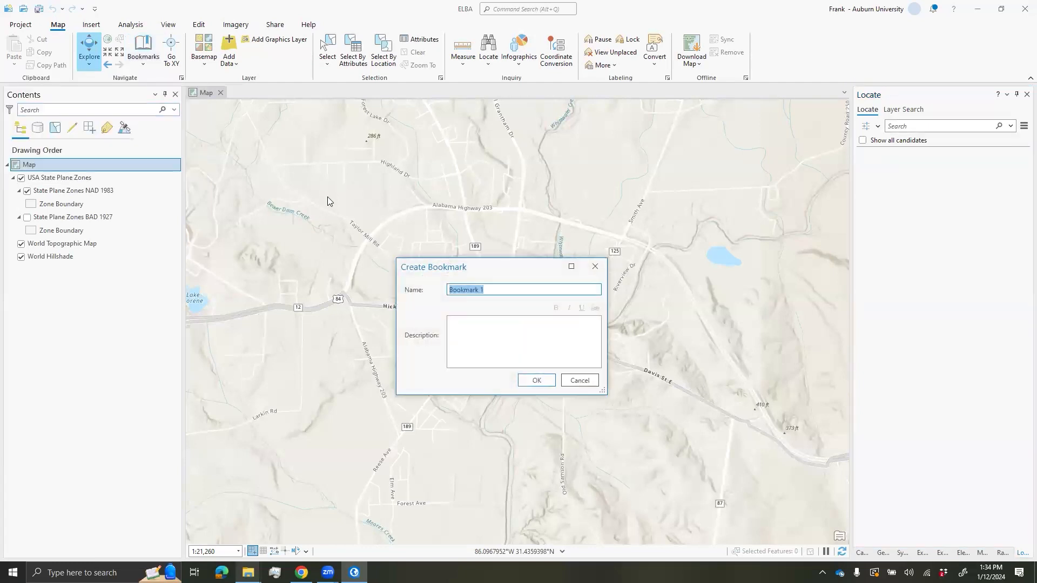
type("Elba")
left_click(537, 380)
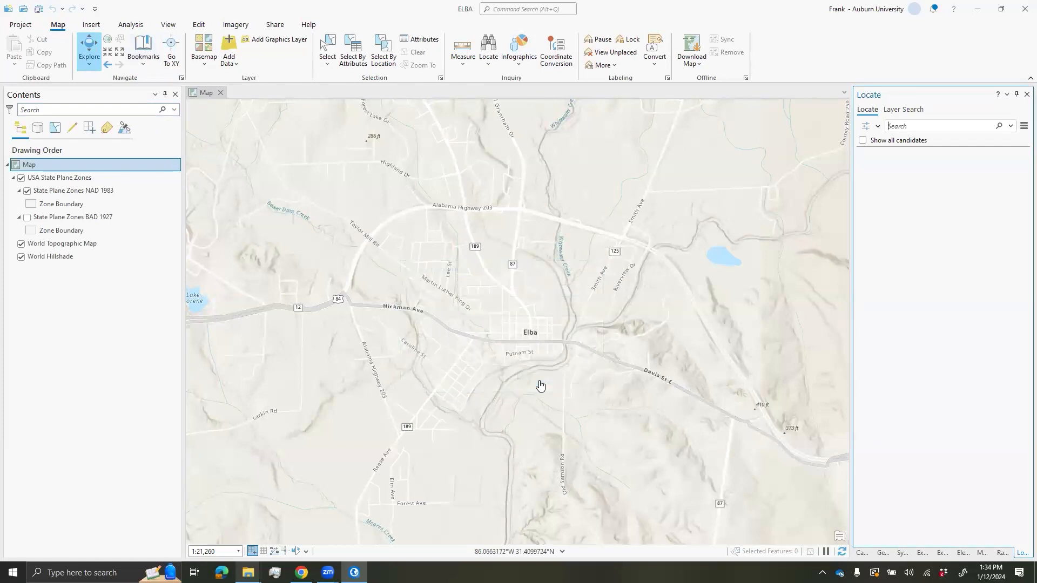
- Move the map away from Elba, then return using the Elba bookmark
scroll(445, 300, "down", 5)
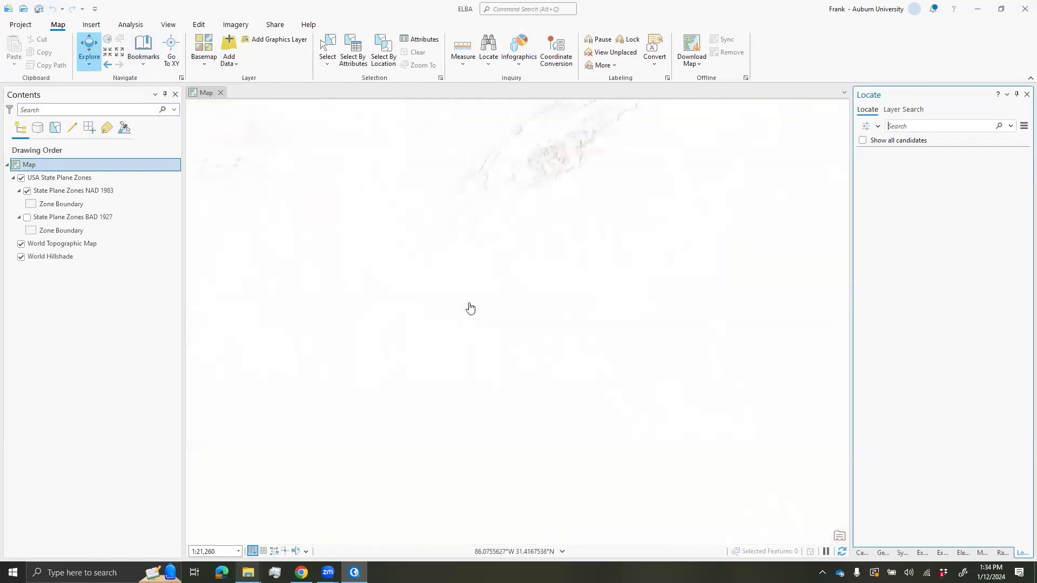
left_click_drag(459, 340, 627, 264)
scroll(596, 229, "up", 2)
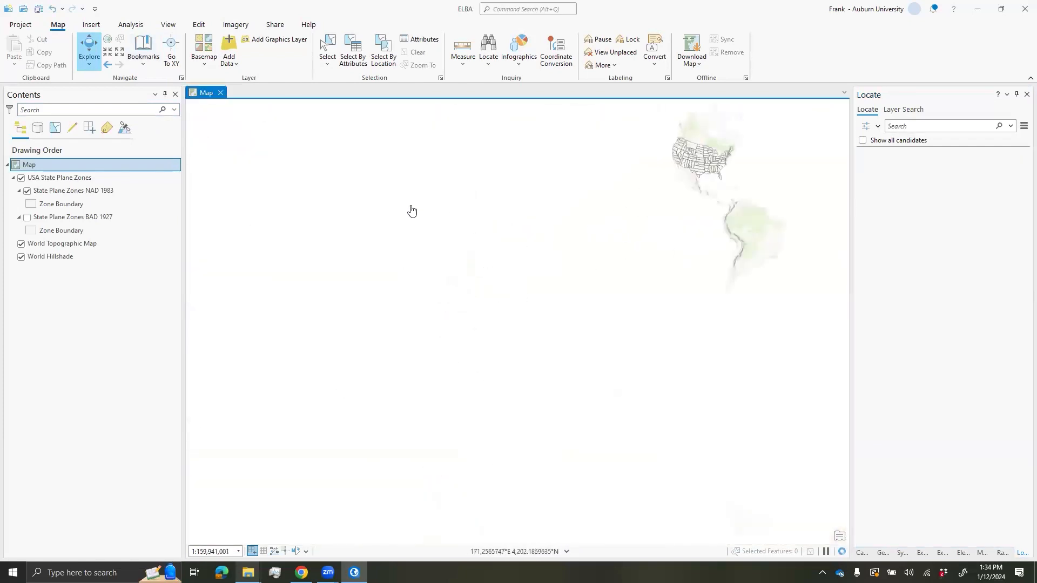
left_click(145, 58)
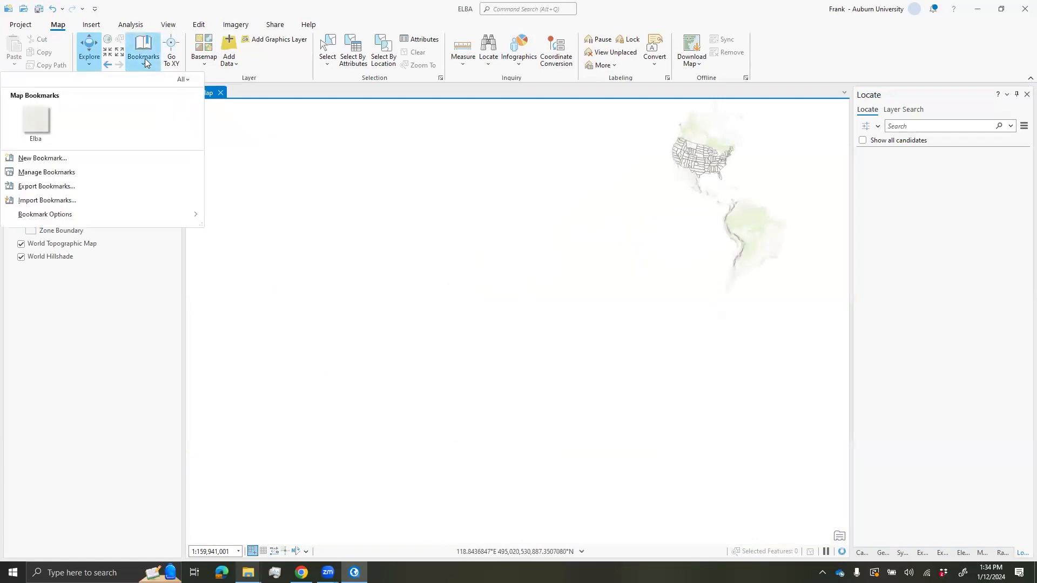
left_click(36, 125)
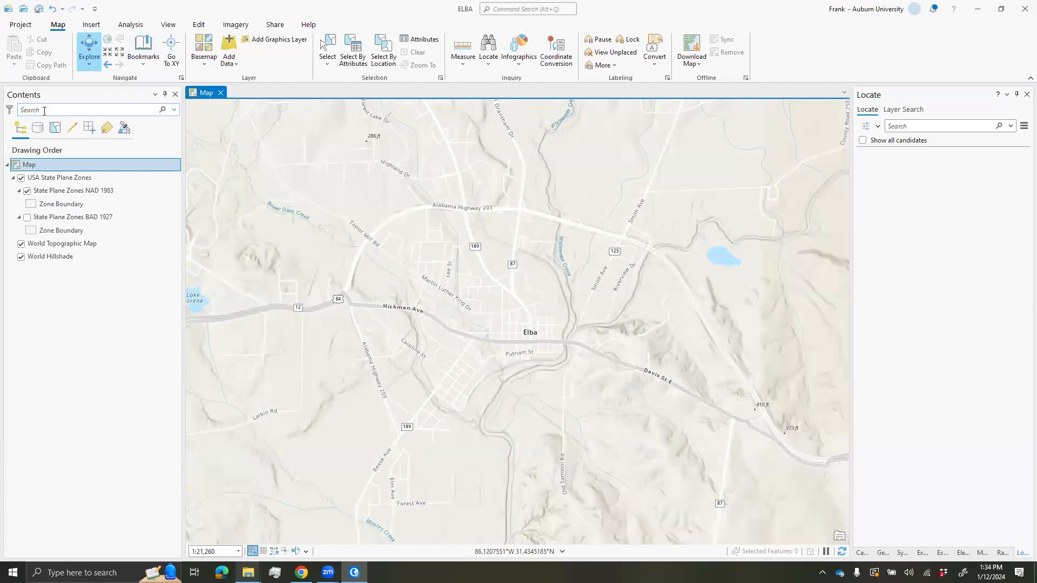
- Remove the USA State Plane Zones group layer from Contents
left_click(68, 178)
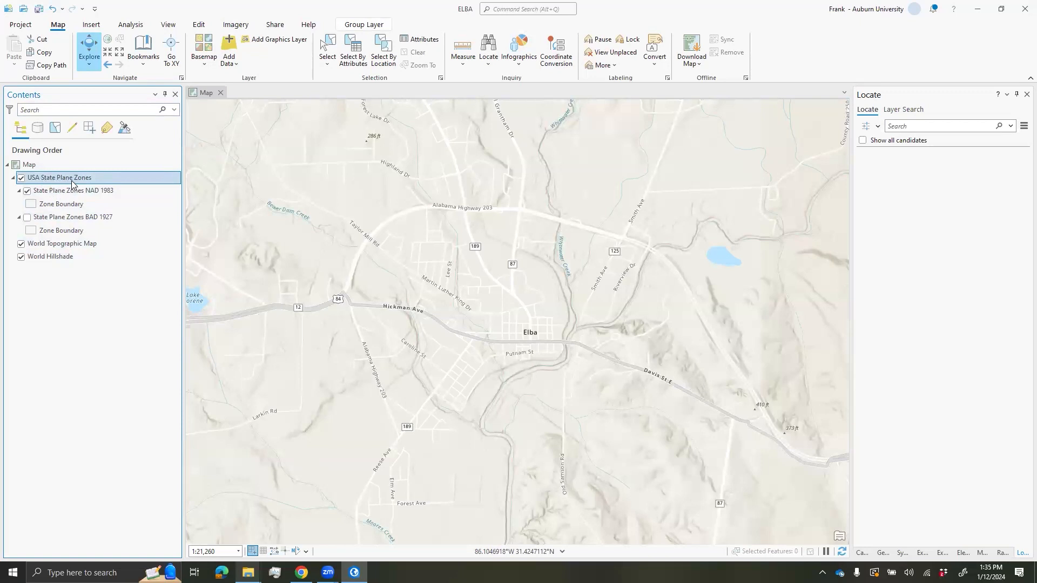
right_click(66, 177)
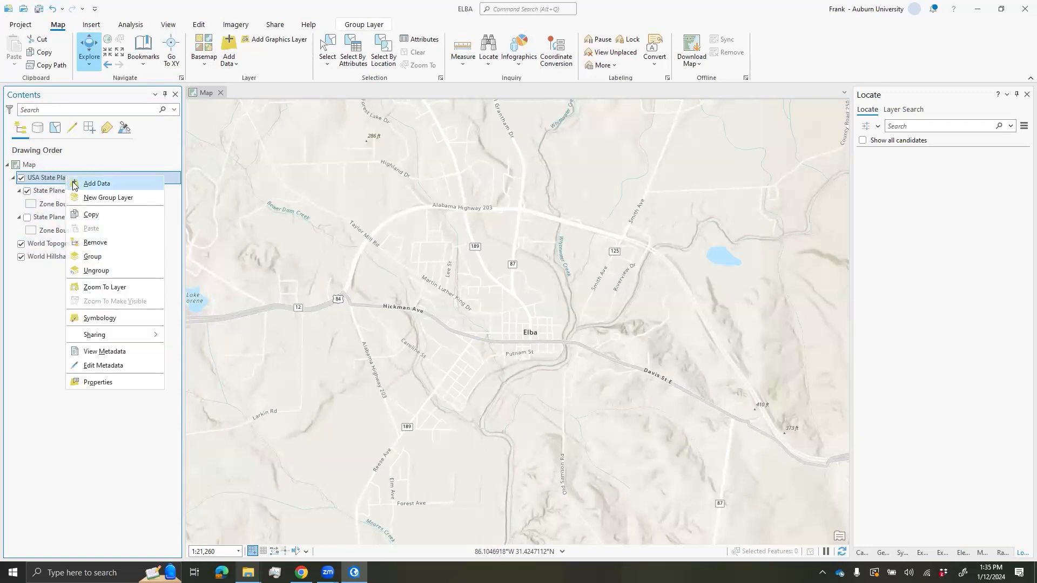
left_click(102, 244)
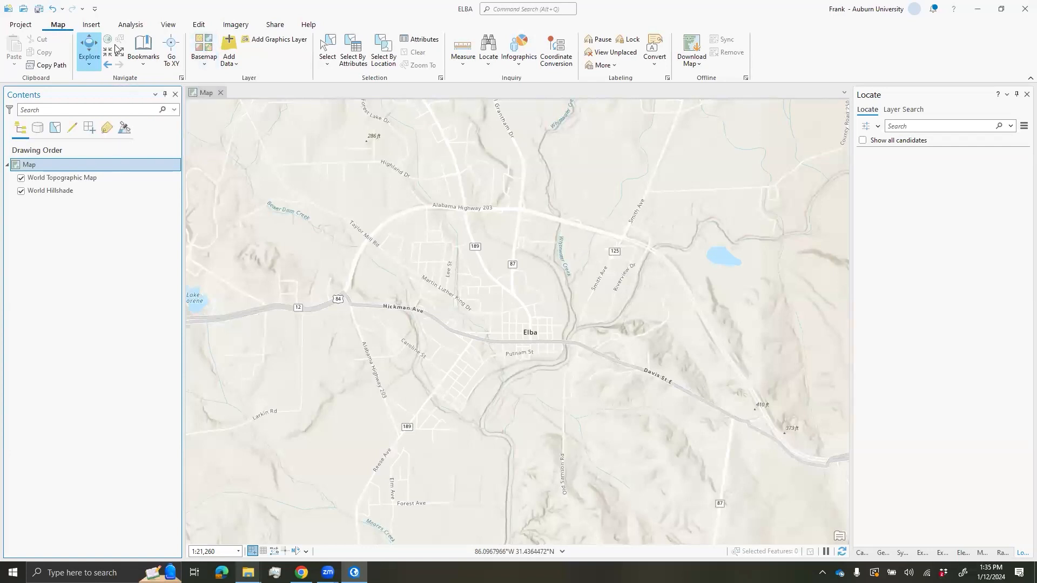
- Switch the basemap to World Imagery, zoom into Elba, and show the Catalog pane
left_click(204, 64)
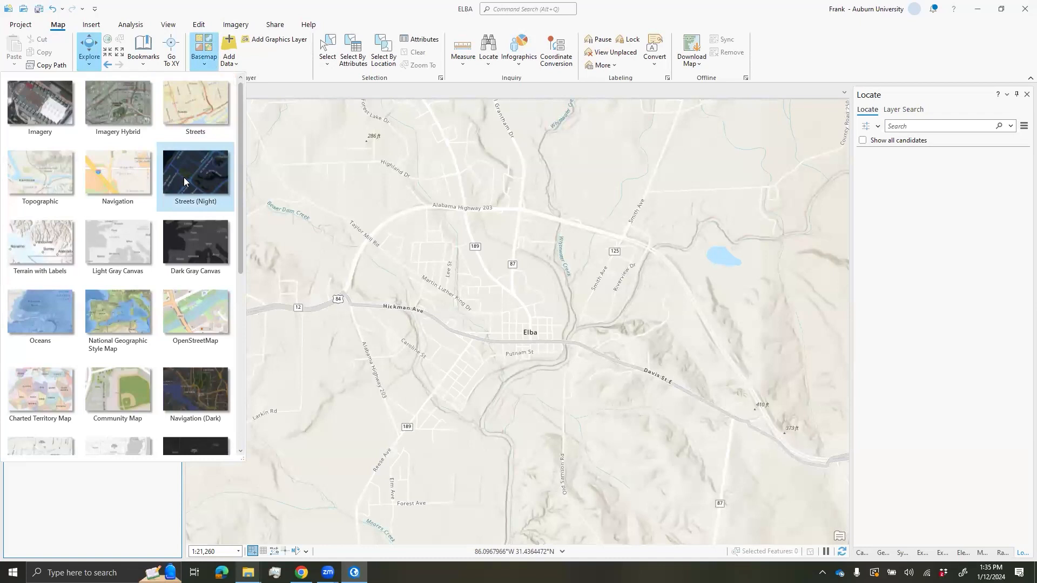
scroll(184, 177, "down", 3)
scroll(184, 177, "down", 2)
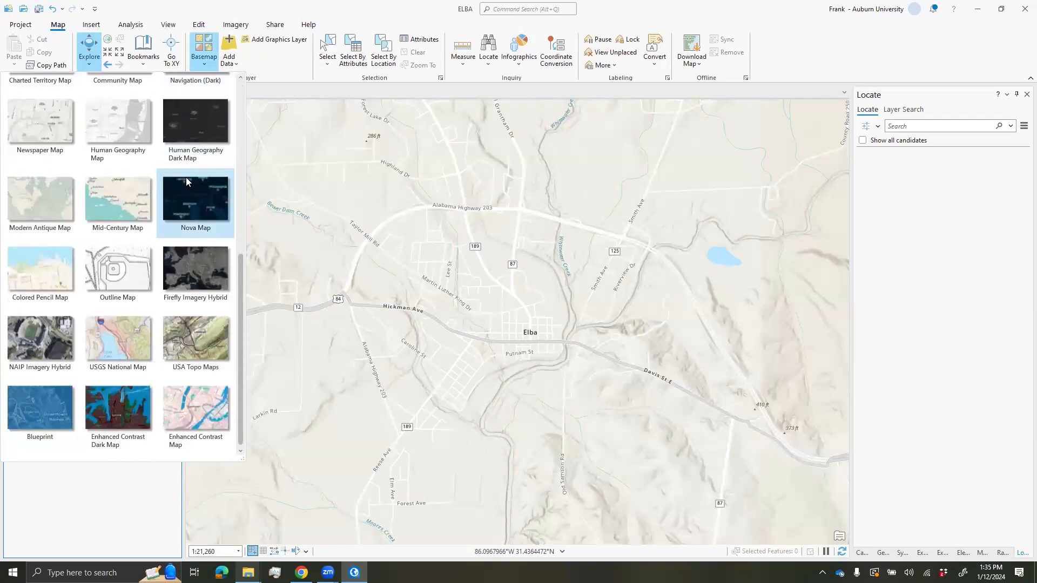
scroll(184, 186, "up", 5)
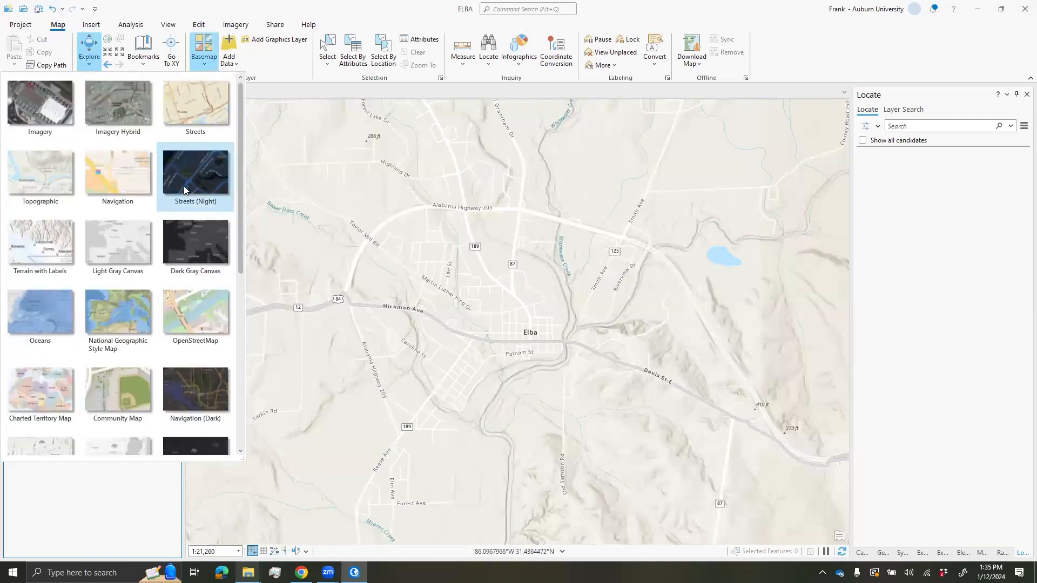
left_click(41, 118)
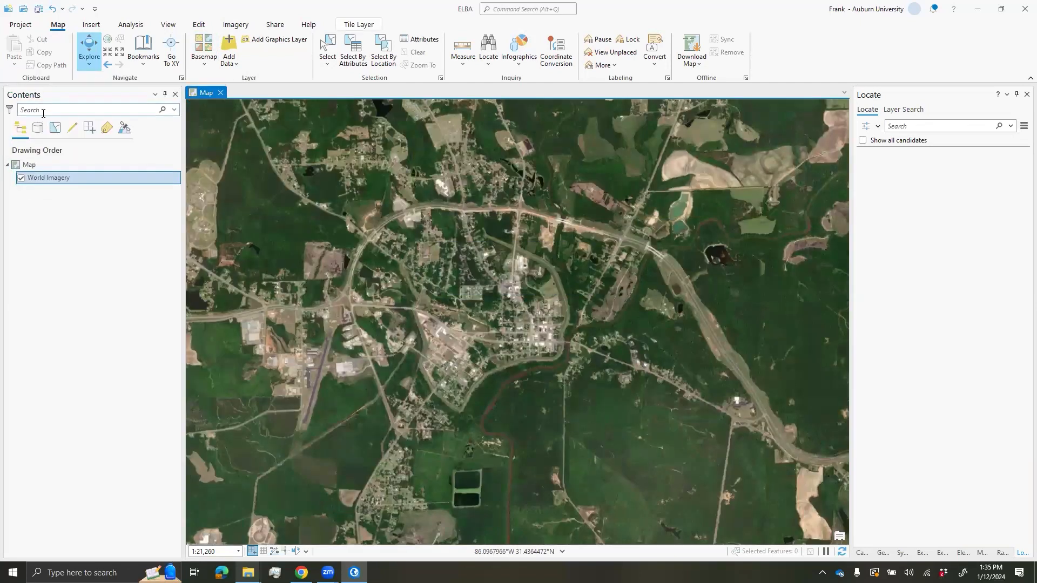
scroll(561, 290, "up", 2)
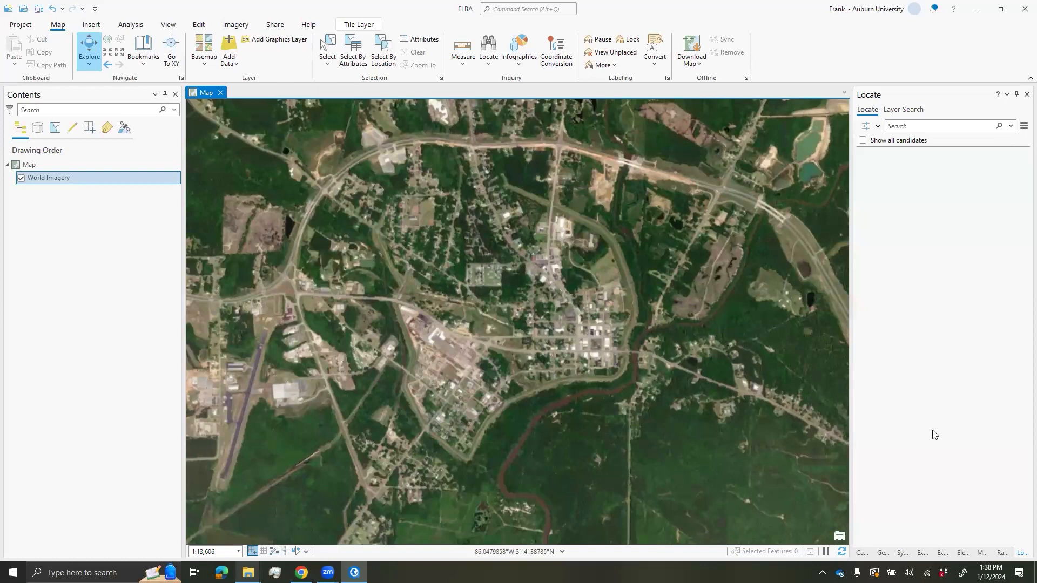
left_click(860, 553)
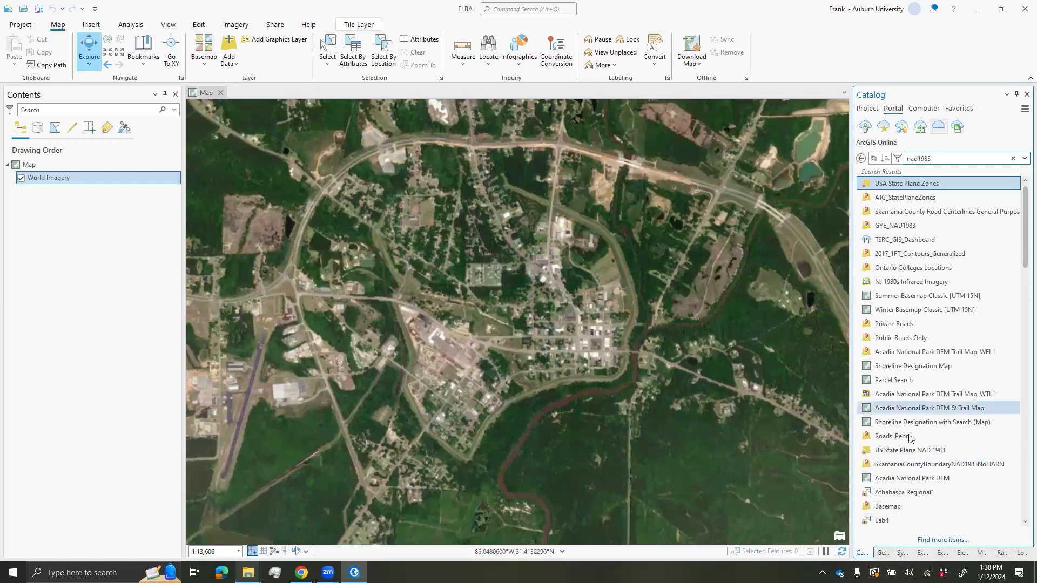
- In Catalog's Project view, expand Folders to show ELBA and start Add Folder Connection
left_click(171, 27)
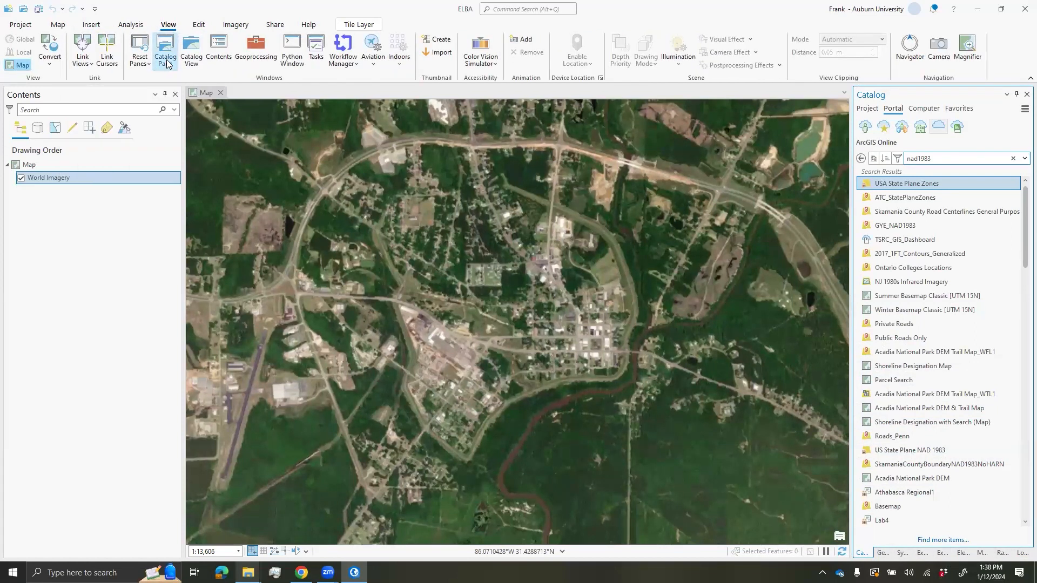
left_click(867, 109)
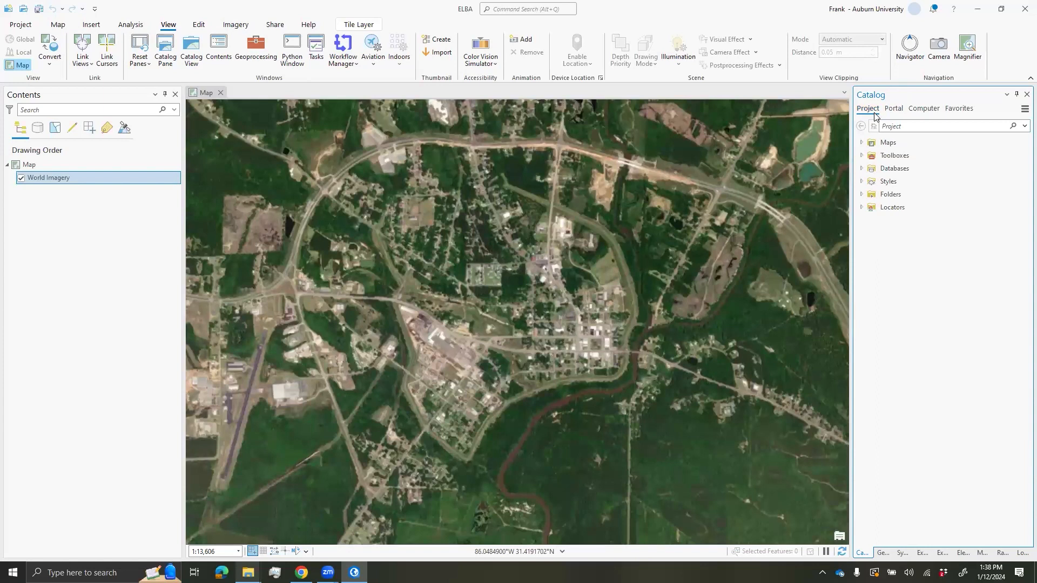
left_click(896, 194)
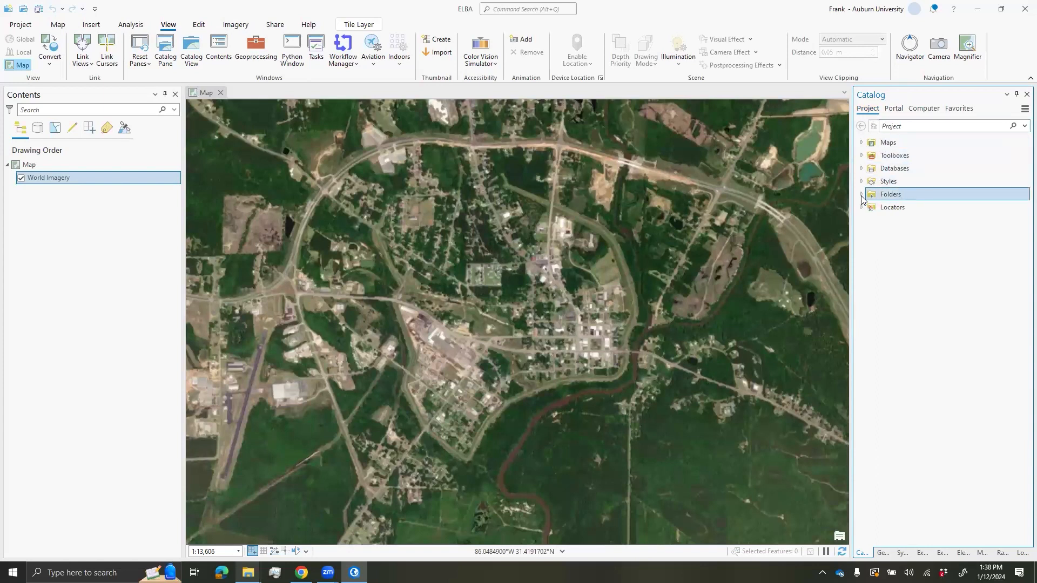
left_click(861, 194)
right_click(890, 196)
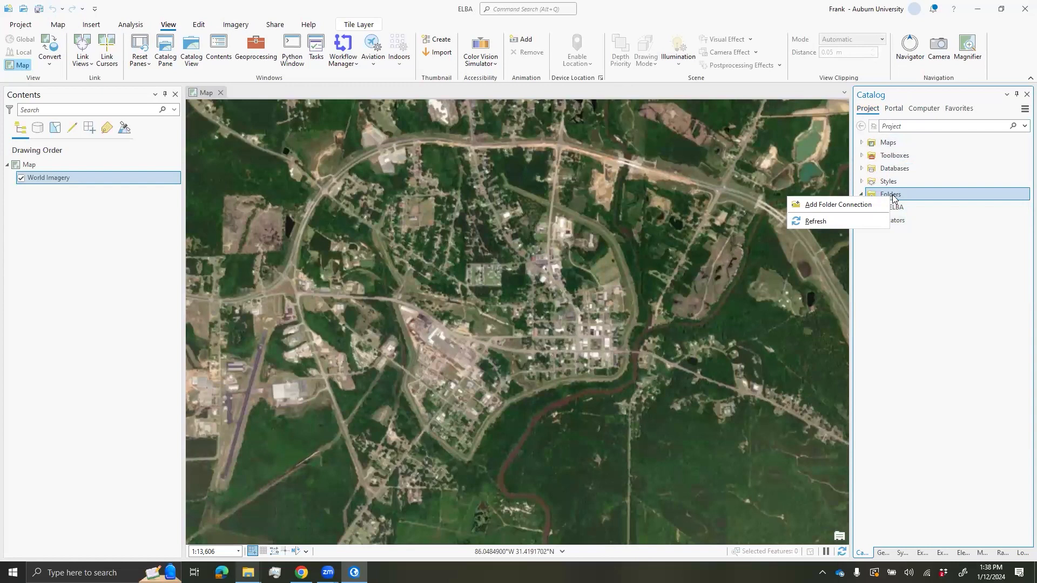
left_click(843, 205)
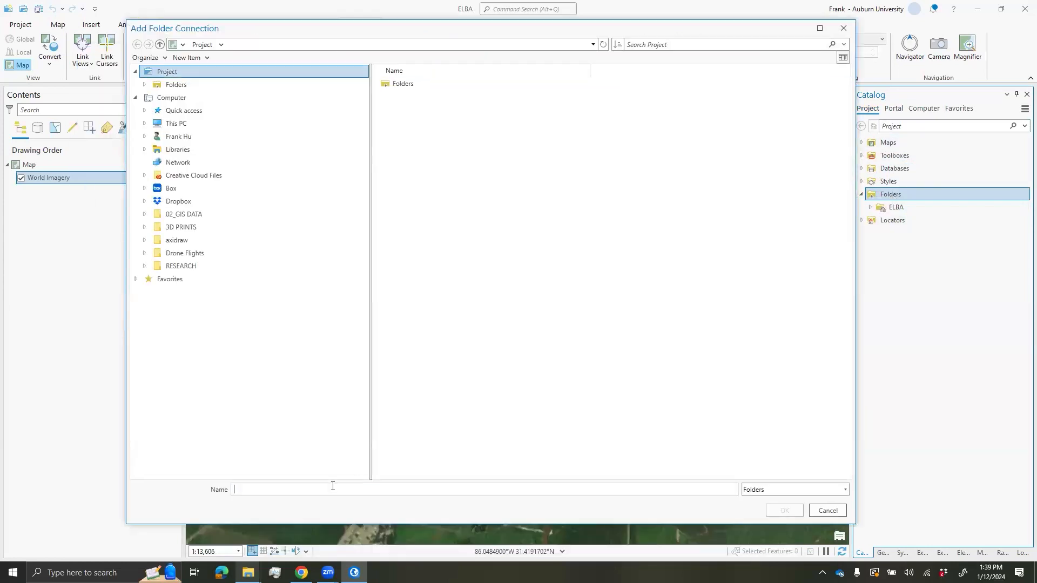
- Copy the Desktop 02_GIS DATA folder path from File Explorer and add it as a folder connection
mouse_move(248, 571)
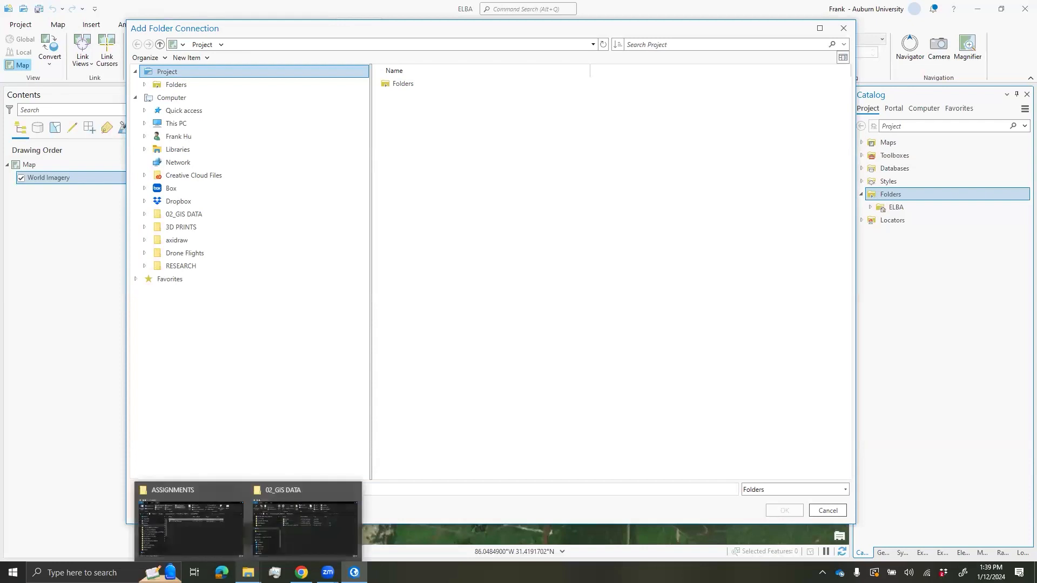
left_click(301, 541)
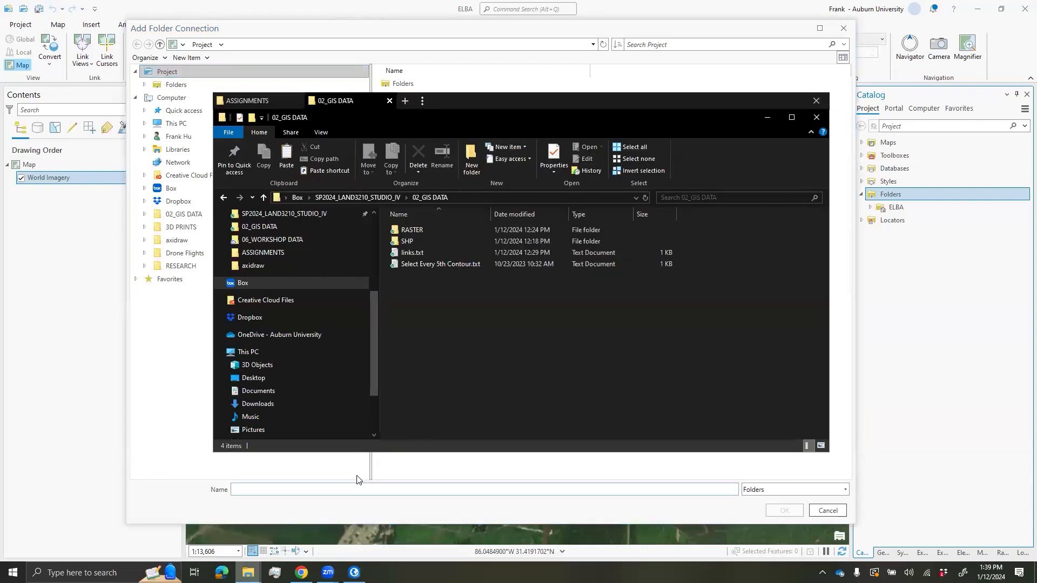
left_click(260, 378)
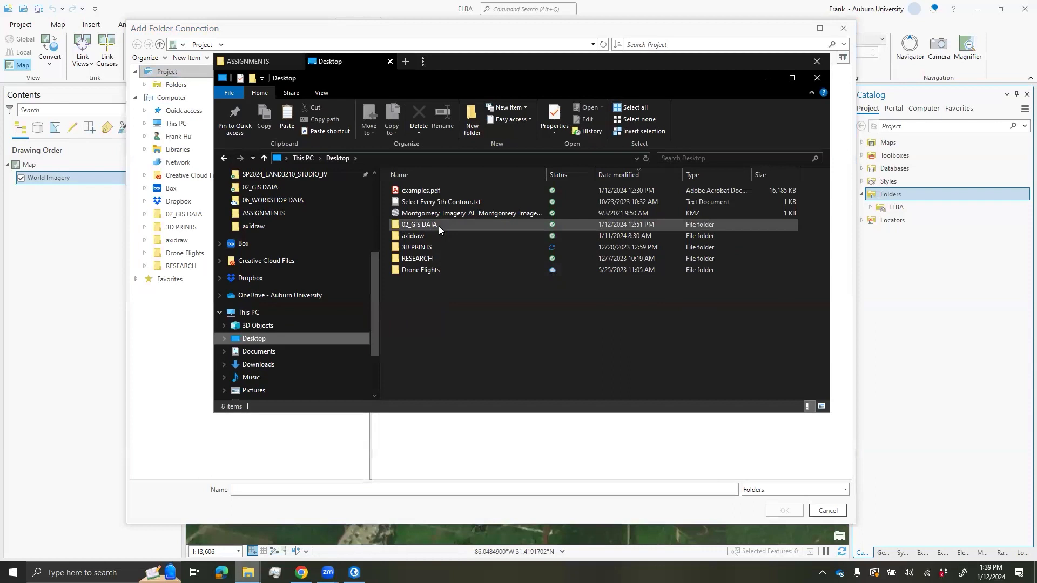
double_click(438, 226)
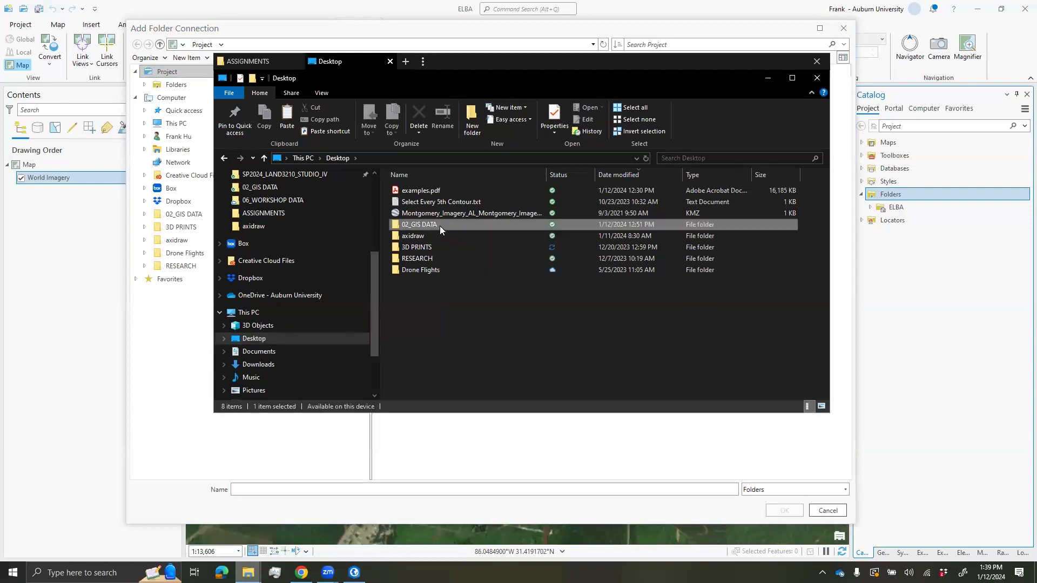
left_click(440, 158)
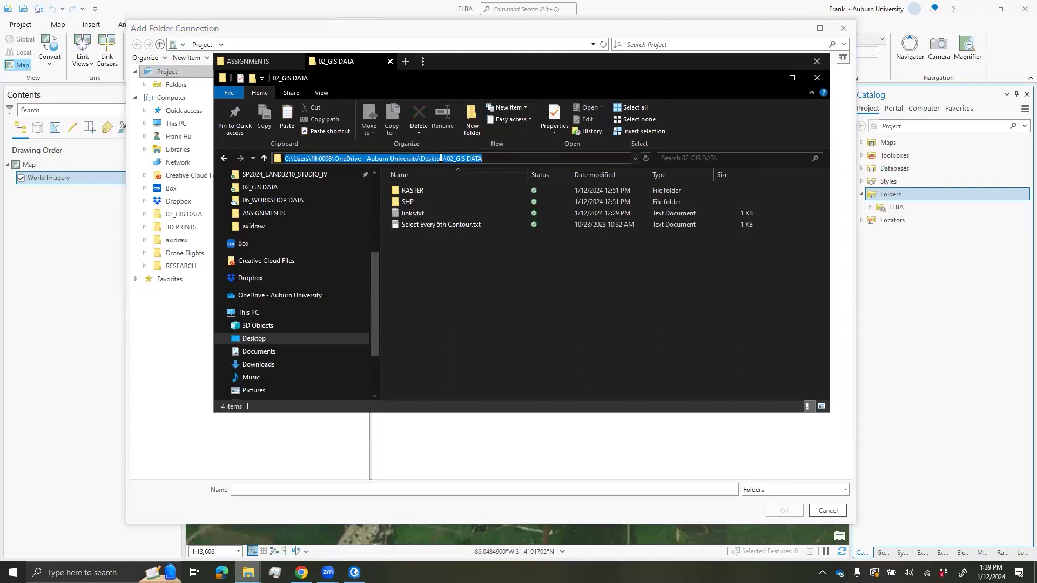
key("ctrl+c")
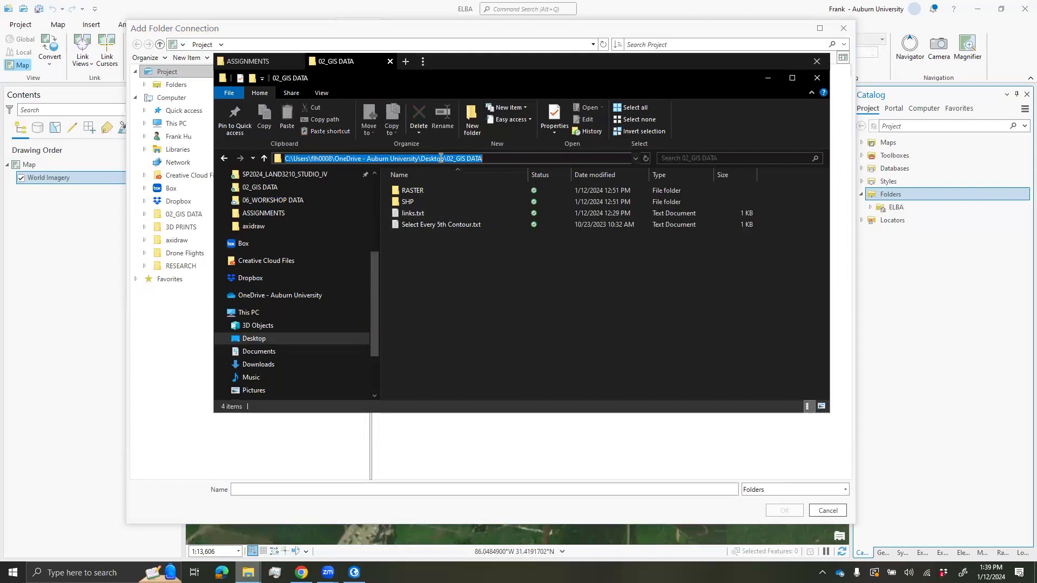
left_click(767, 78)
left_click(417, 487)
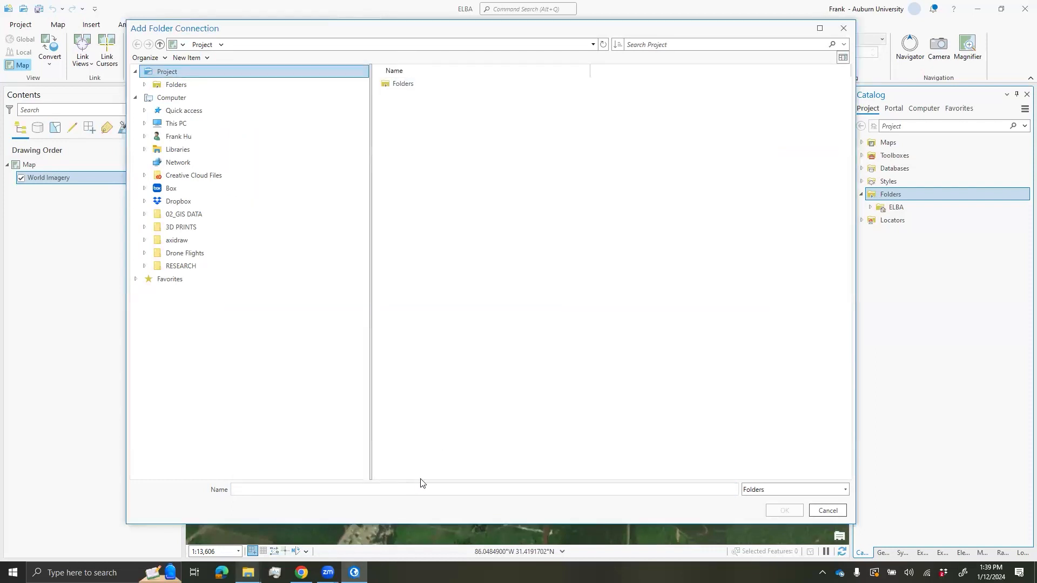
key("ctrl+v")
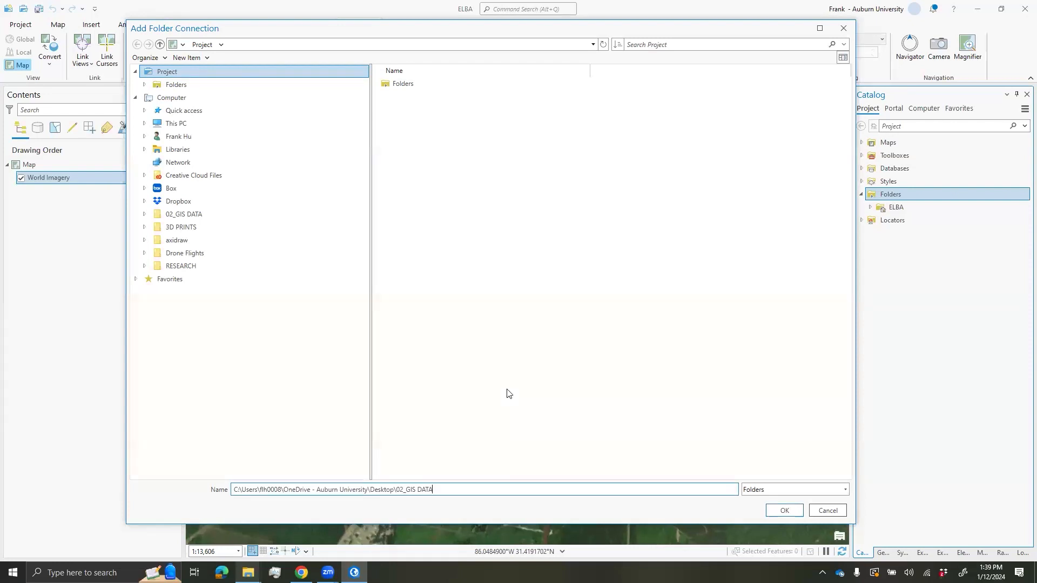
key("Return")
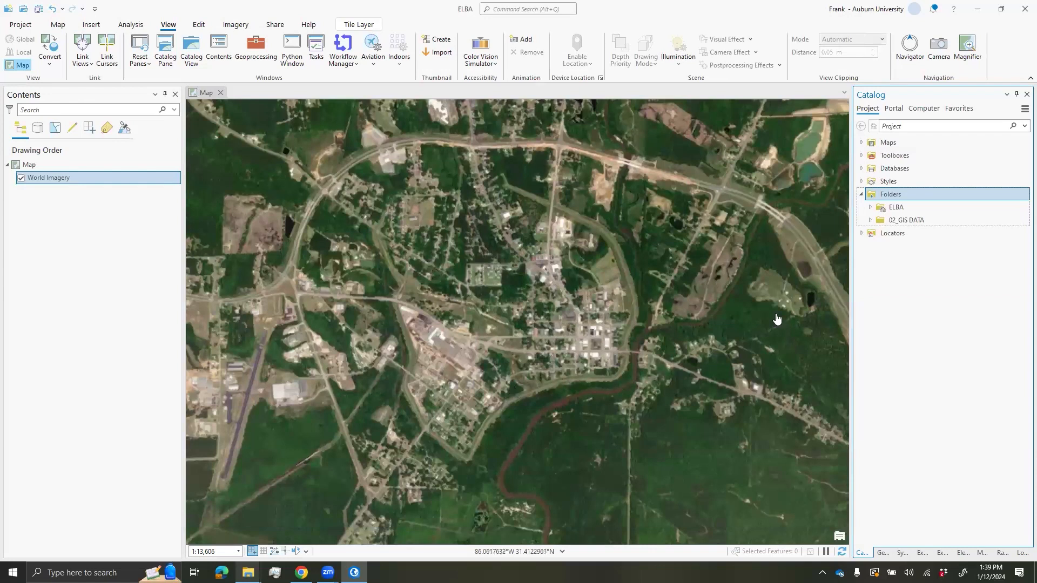
- Expand the 02_GIS DATA folder and its SHP subfolder in Catalog
left_click(910, 221)
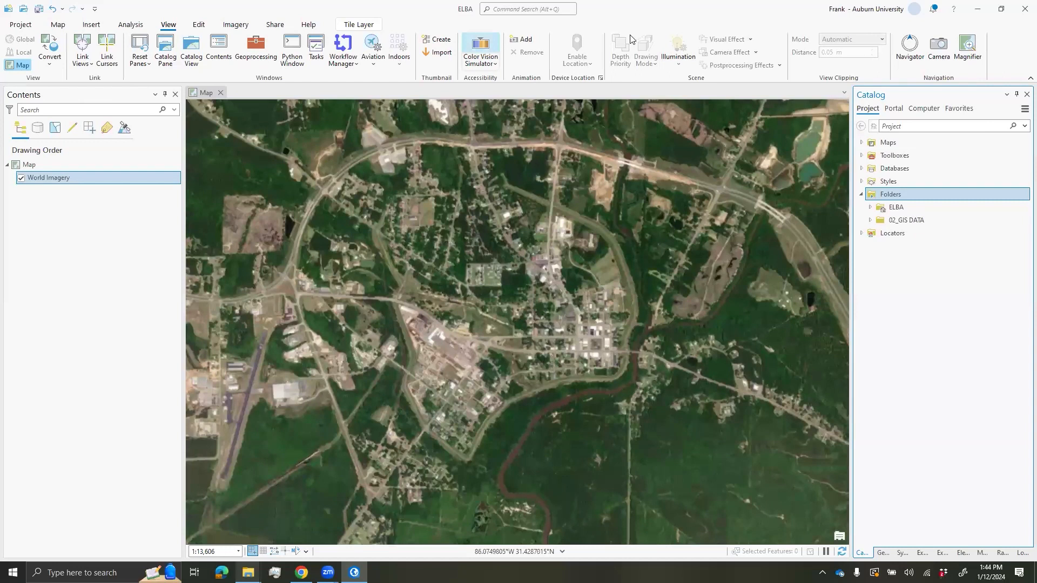
left_click(917, 221)
left_click(870, 221)
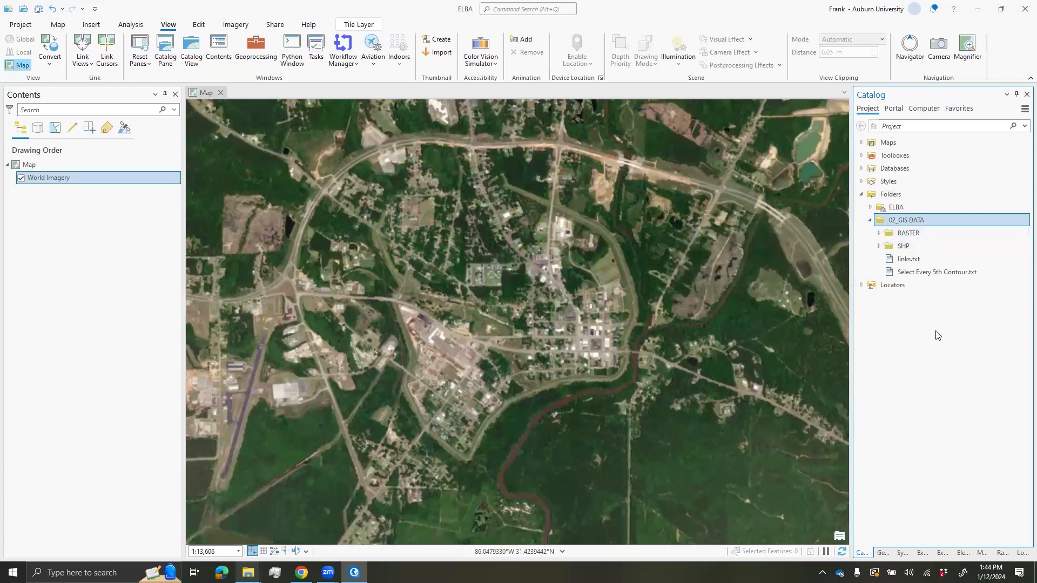
left_click(914, 250)
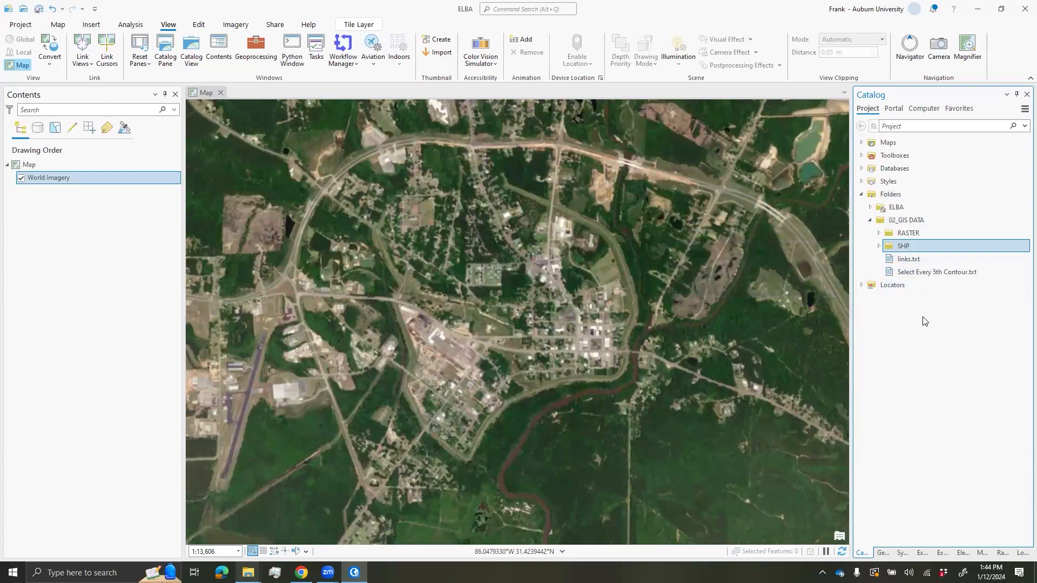
left_click(878, 246)
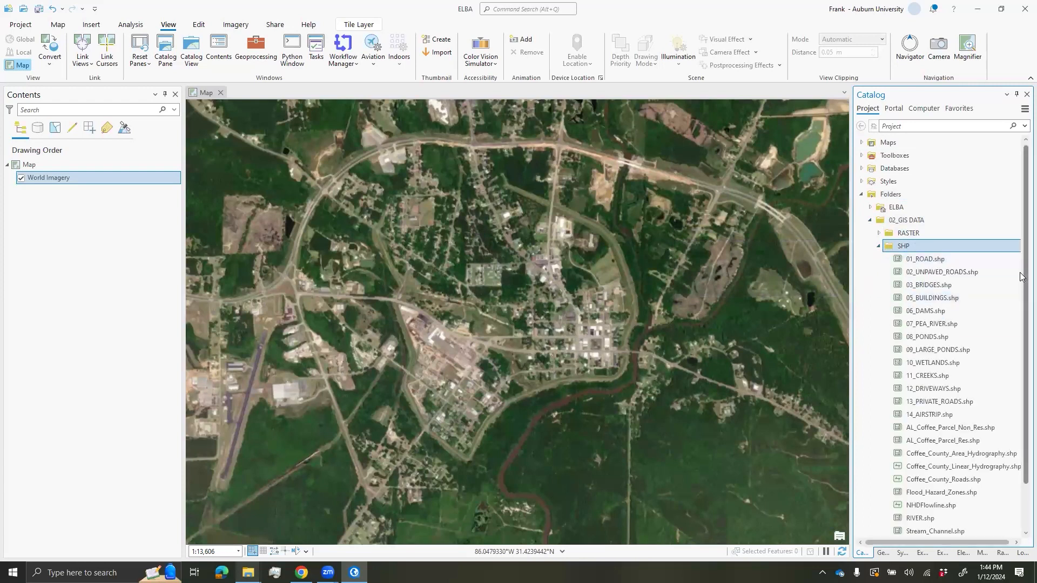
- Add 01_ROAD.shp to the map and turn off the World Imagery basemap
scroll(1021, 323, "down", 1)
scroll(1020, 323, "down", 1)
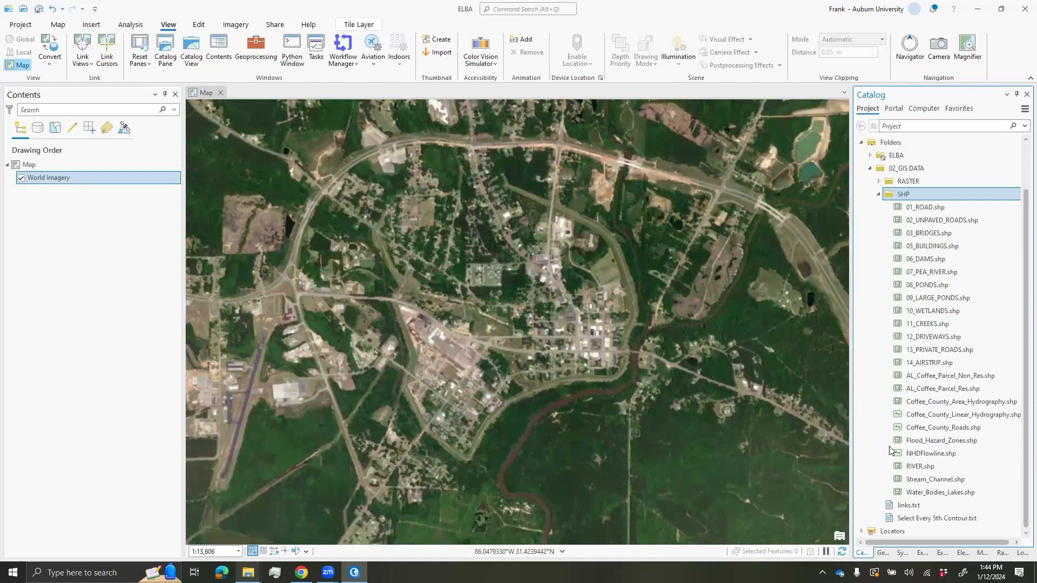
left_click(924, 208)
left_click_drag(931, 210, 758, 222)
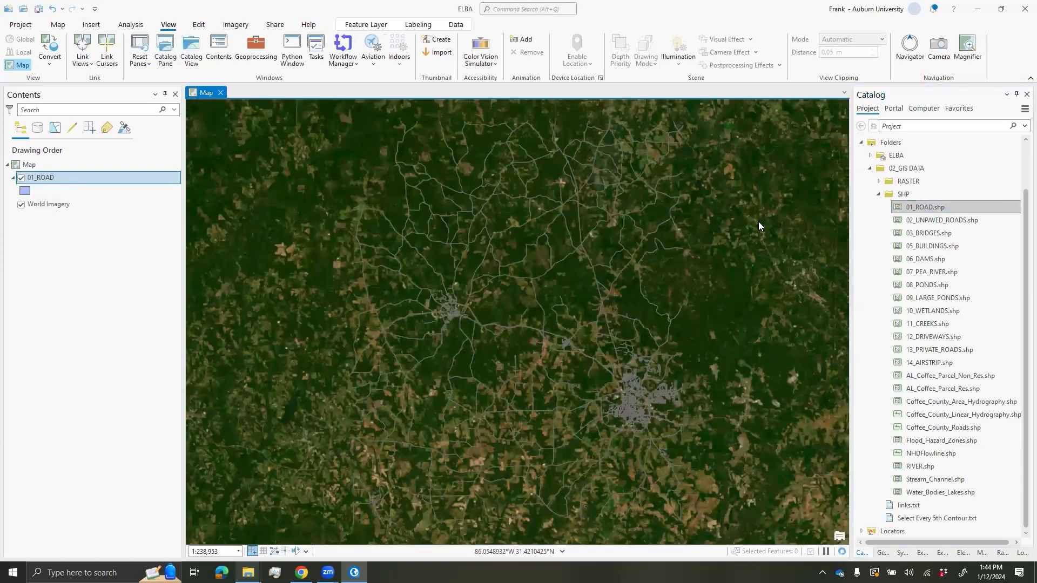
left_click(52, 204)
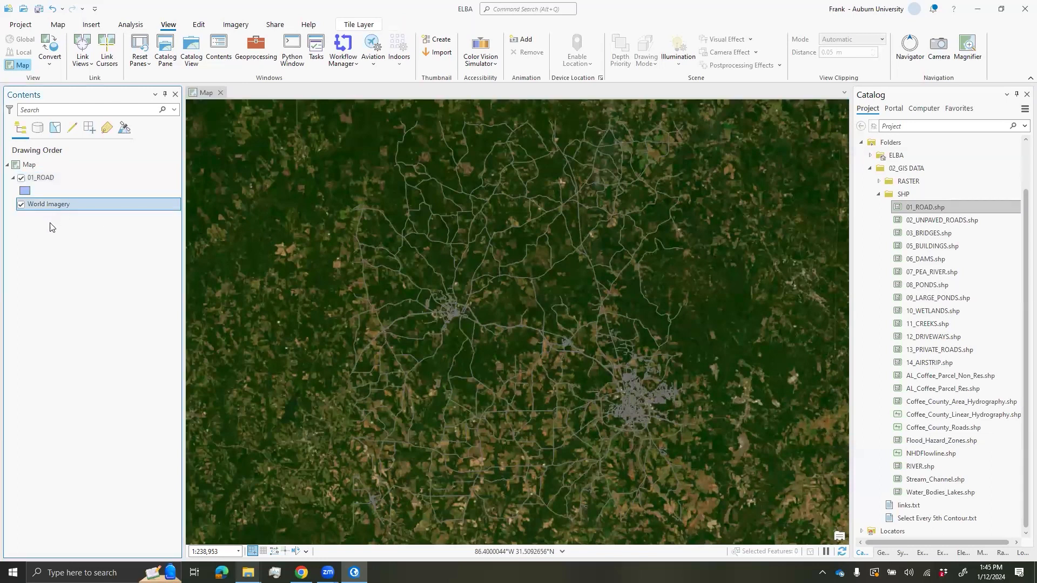
left_click(21, 205)
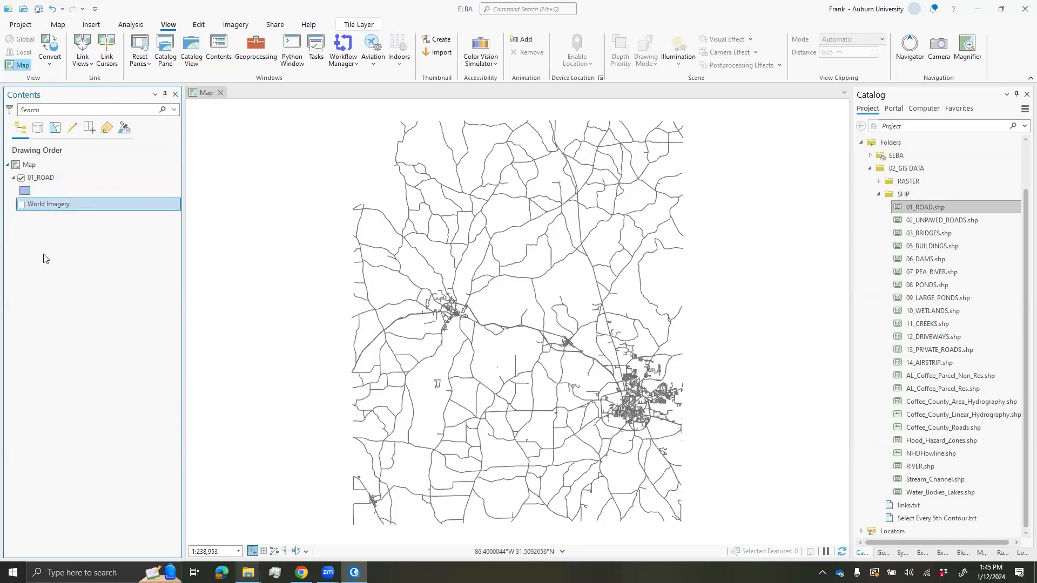
- Zoom into Elba's downtown street grid and select the 01_ROAD layer
scroll(460, 320, "up", 3)
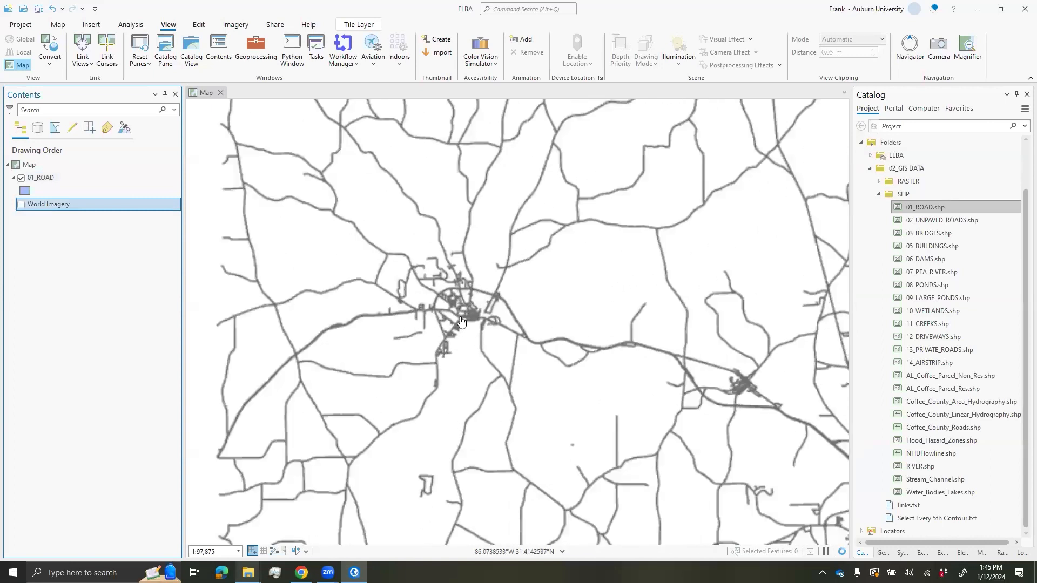
scroll(459, 321, "up", 4)
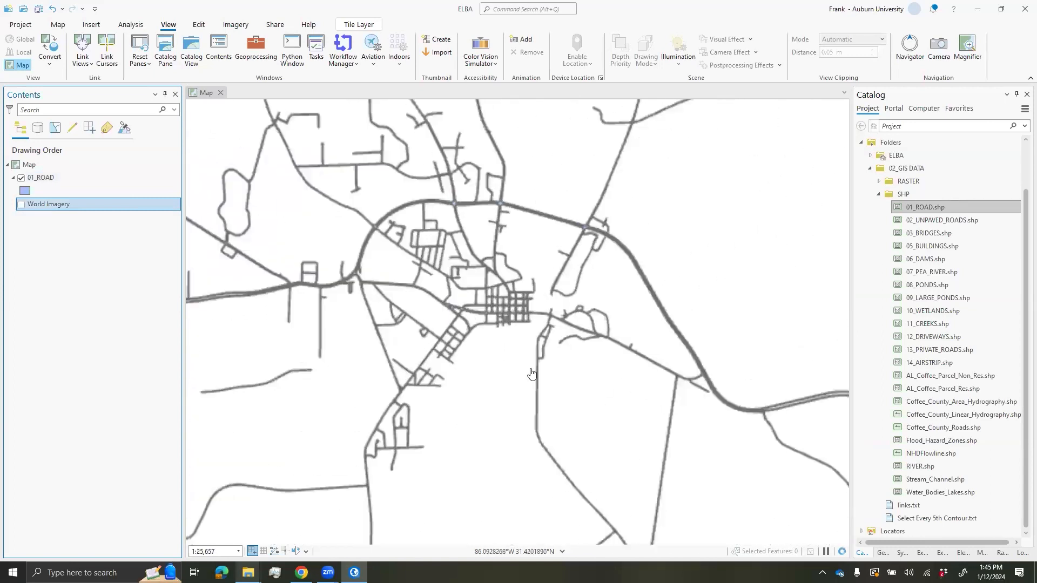
scroll(524, 351, "up", 2)
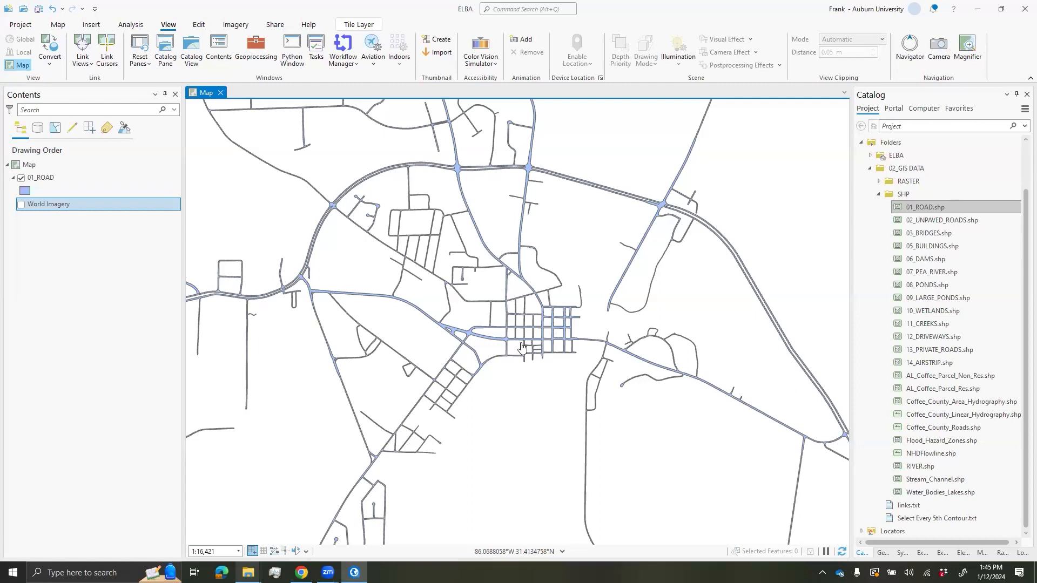
scroll(522, 347, "up", 4)
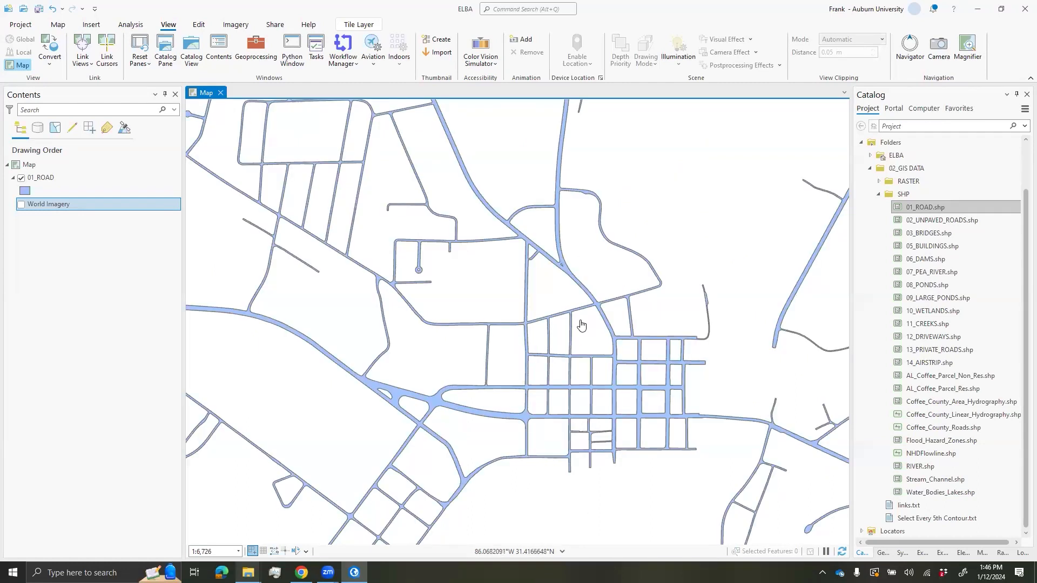
scroll(625, 246, "down", 2)
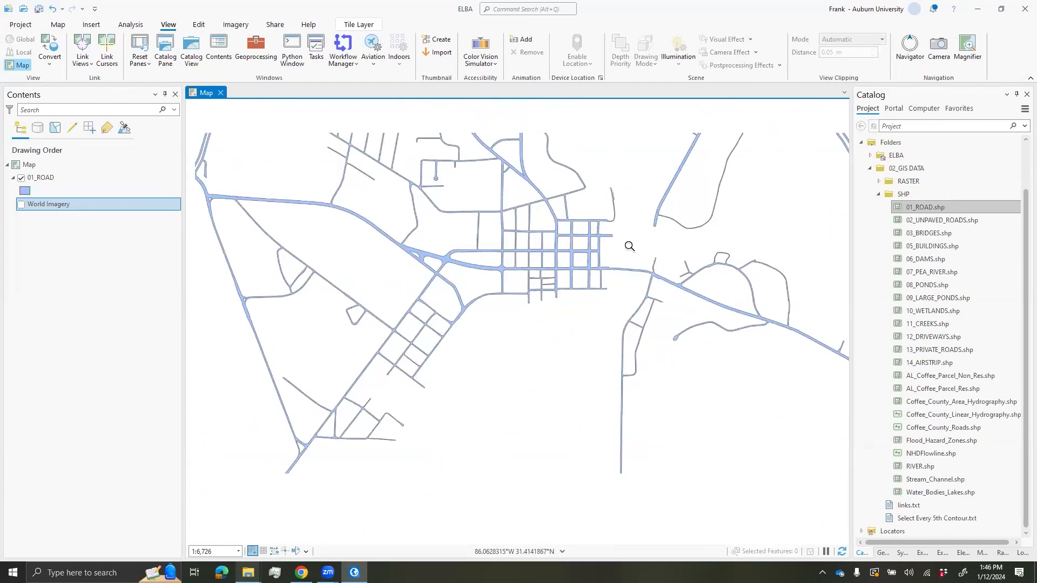
scroll(616, 303, "up", 1)
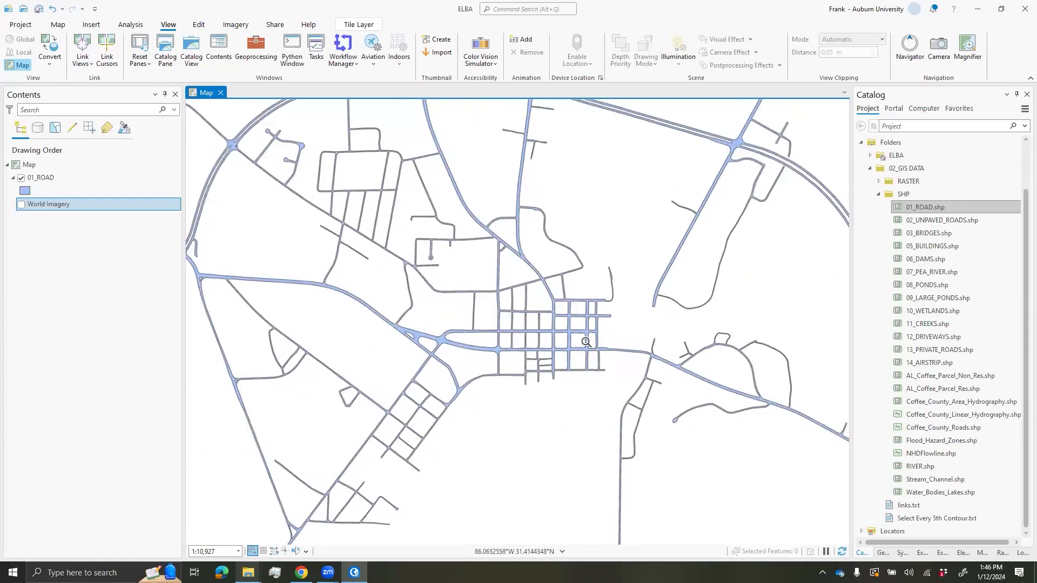
scroll(592, 369, "up", 2)
scroll(591, 369, "up", 5)
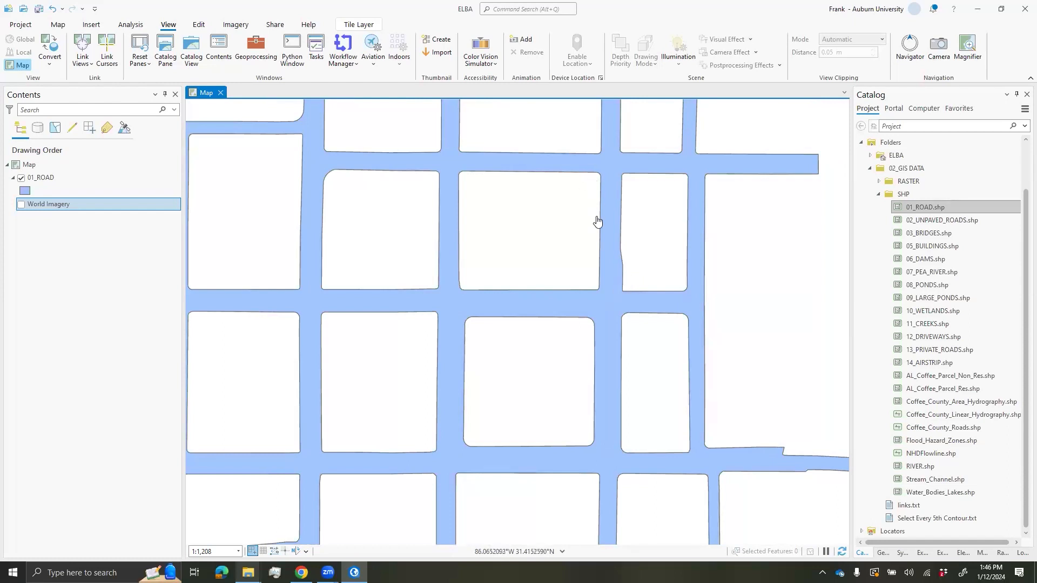
scroll(602, 345, "down", 2)
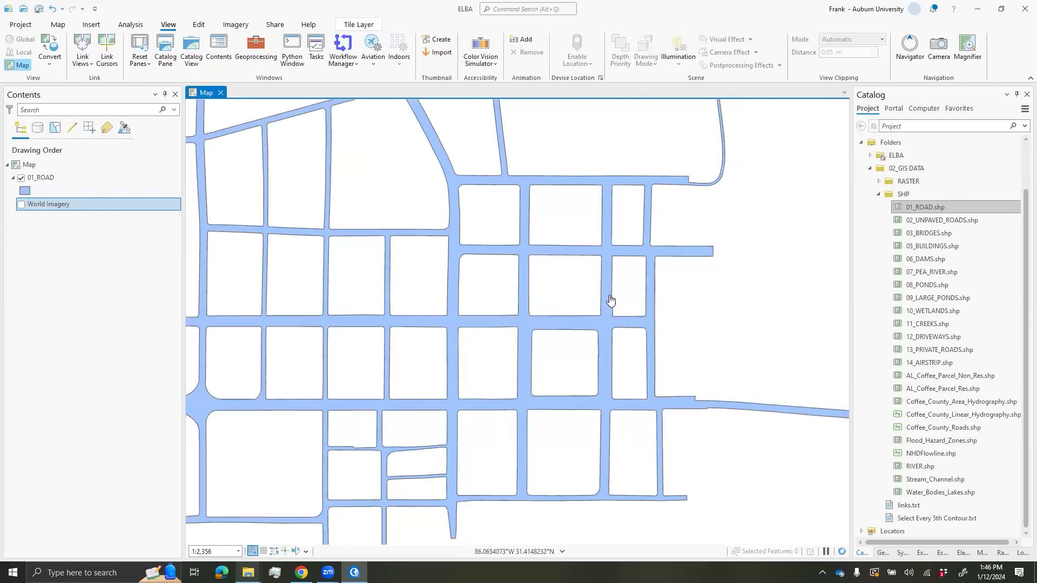
scroll(607, 270, "down", 1)
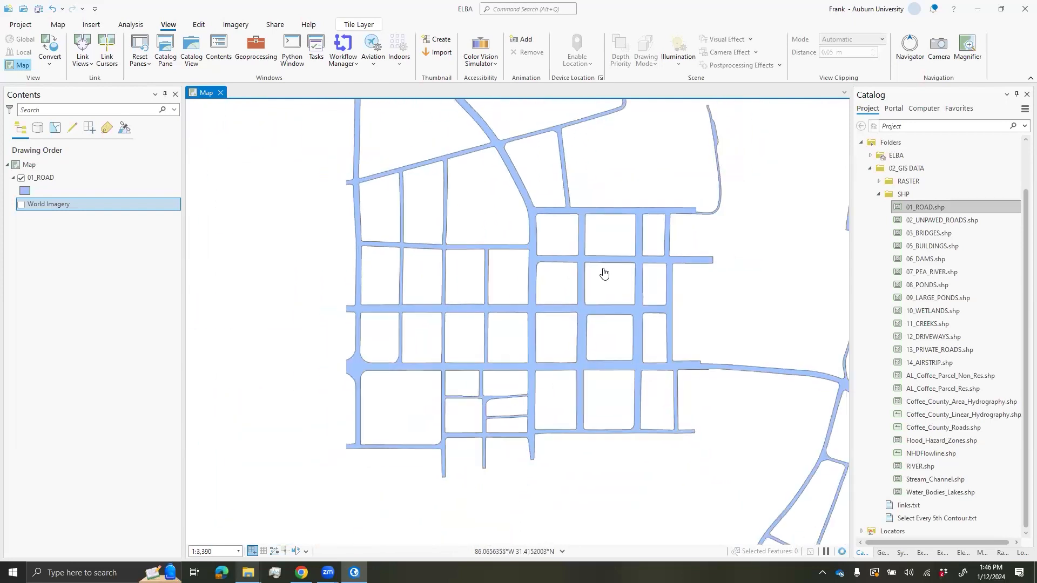
left_click(51, 178)
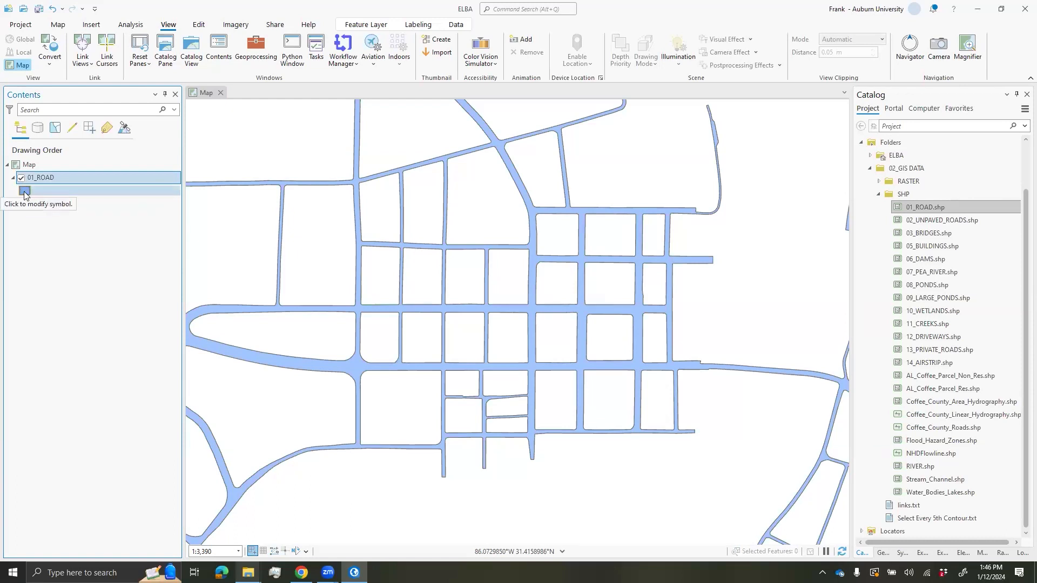
- Give the 01_ROAD layer the hollow Black Outline gallery symbol
left_click(24, 192)
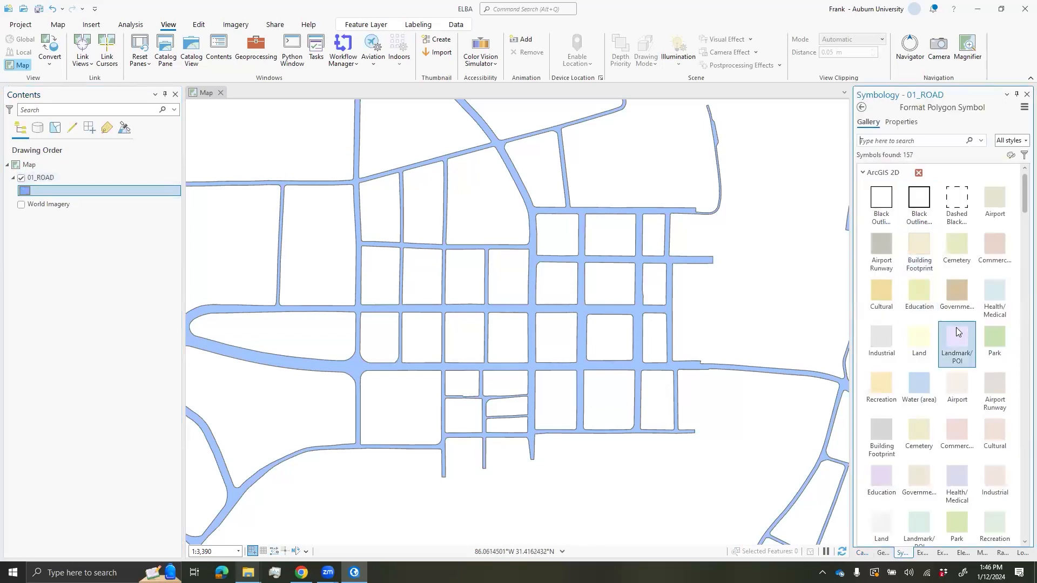
scroll(959, 324, "down", 2)
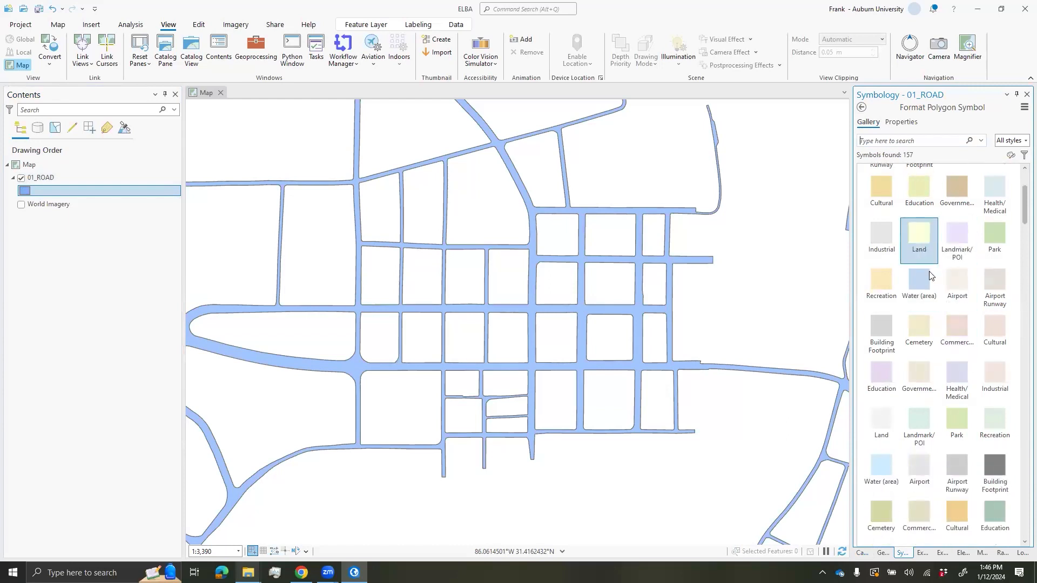
scroll(898, 350, "up", 1)
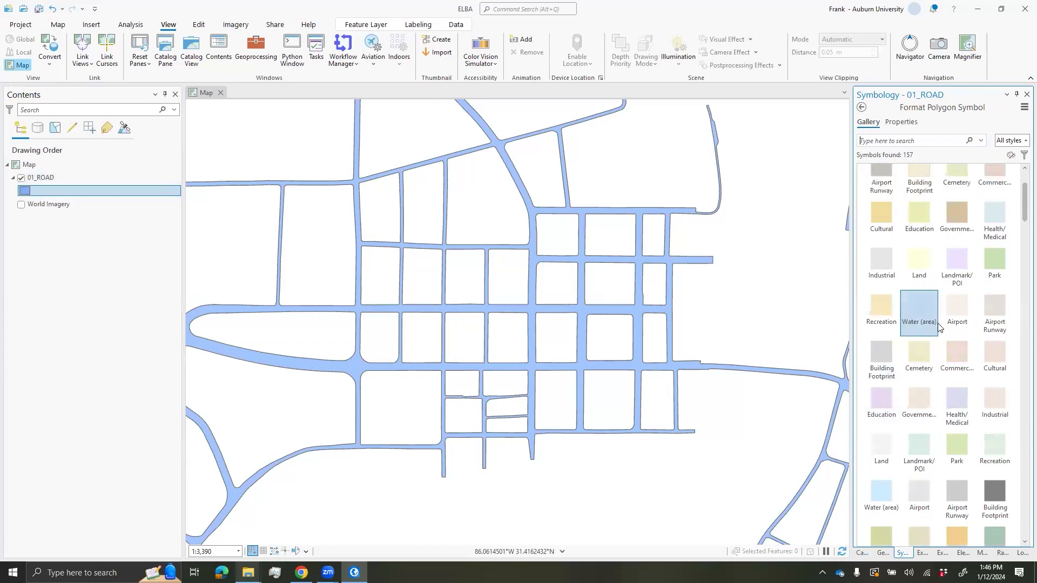
left_click(956, 242)
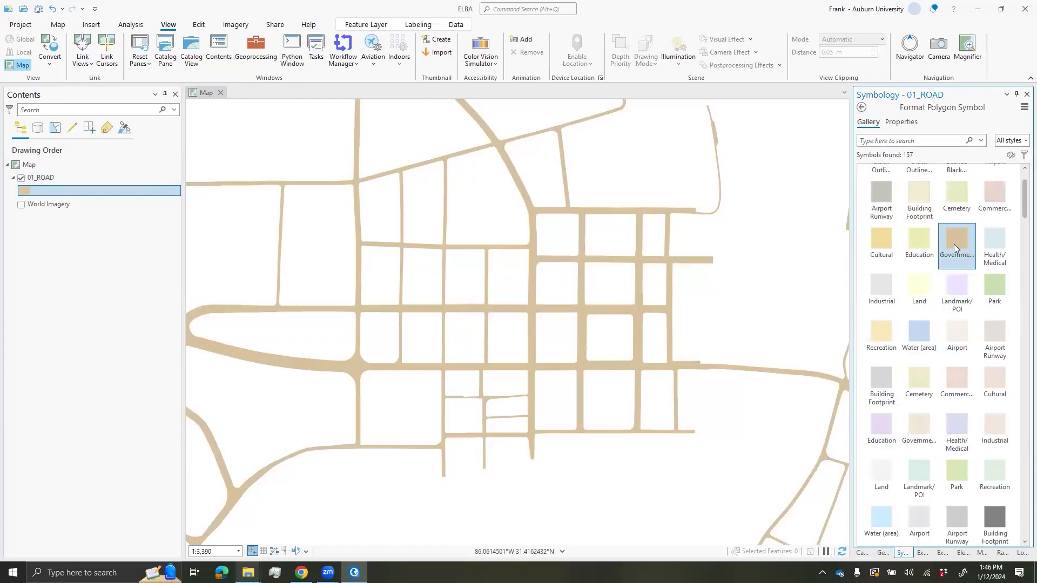
scroll(954, 270, "up", 1)
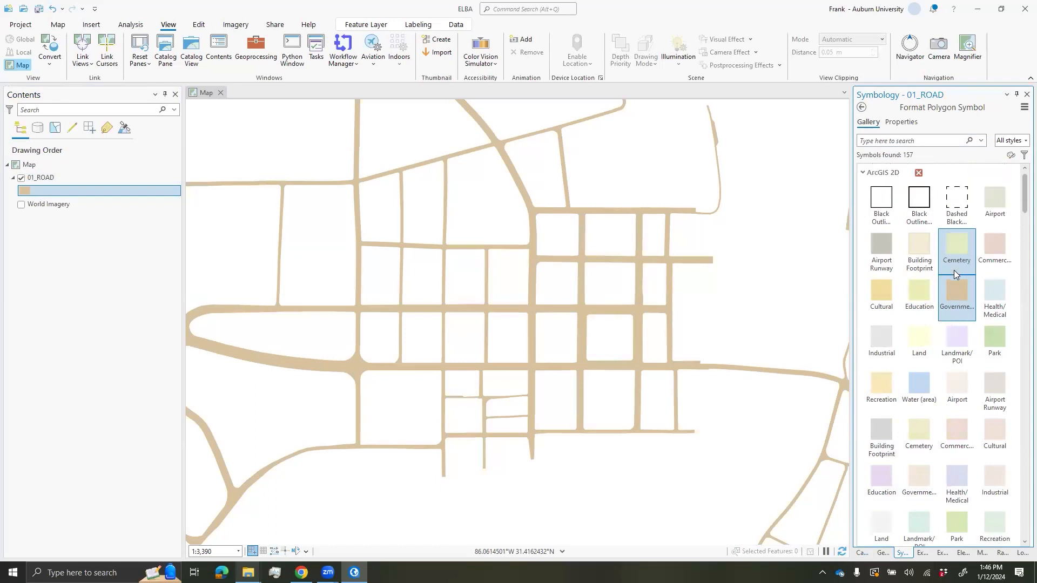
left_click(883, 200)
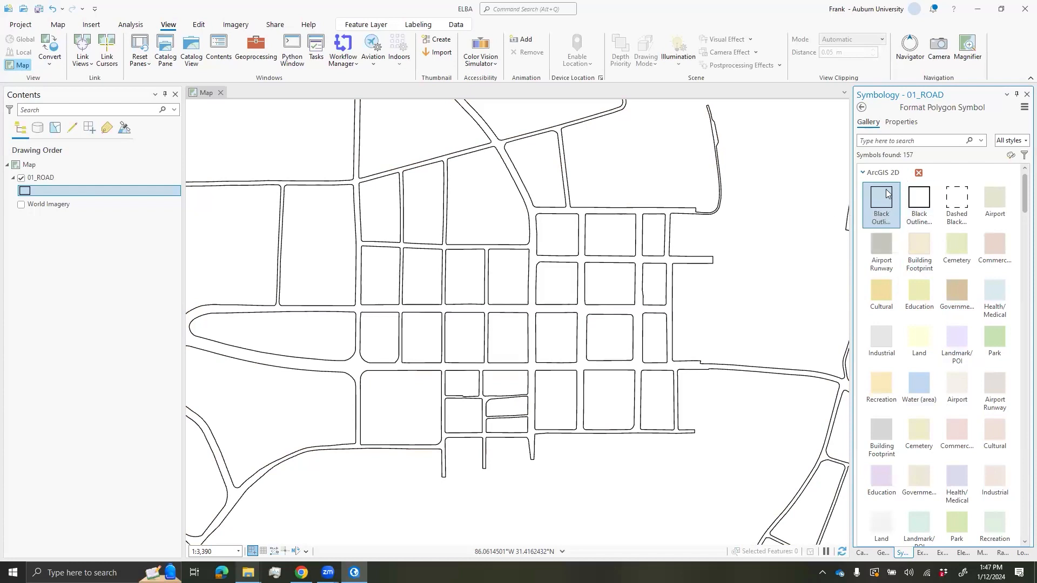
- Change the 01_ROAD symbol's outline colour to red
left_click(900, 123)
left_click(1015, 192)
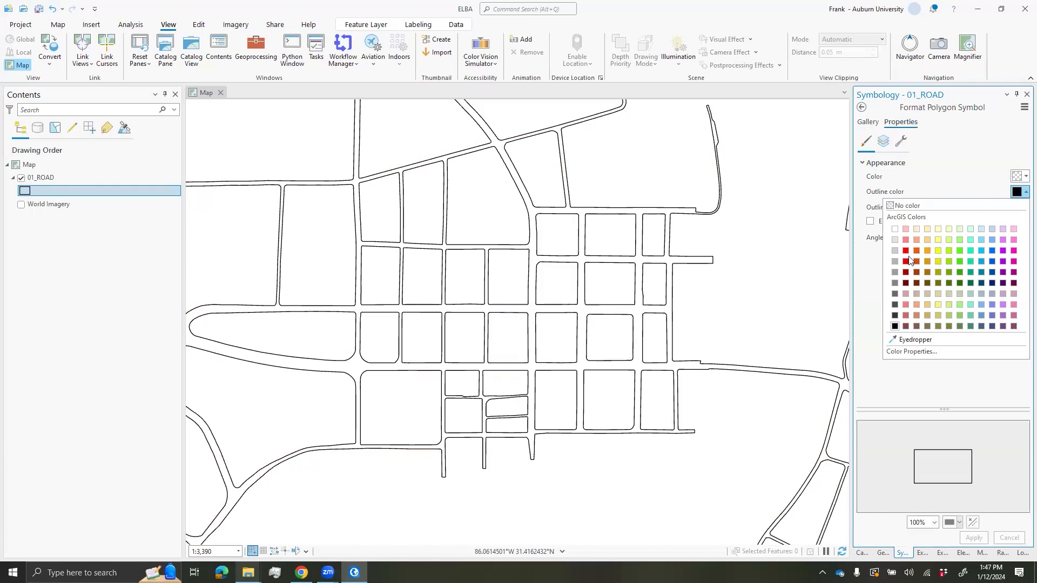
left_click(908, 260)
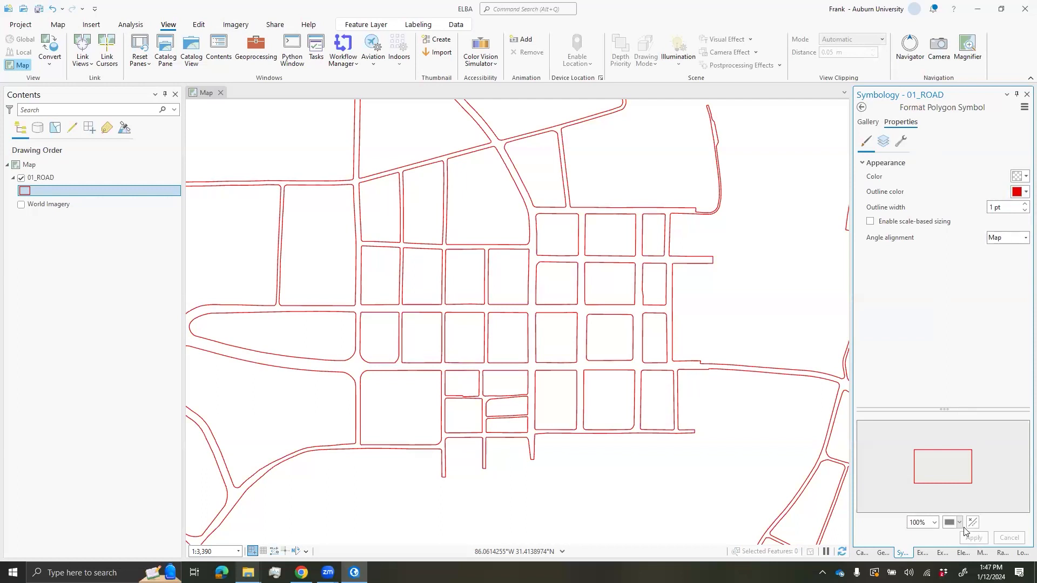
left_click(861, 108)
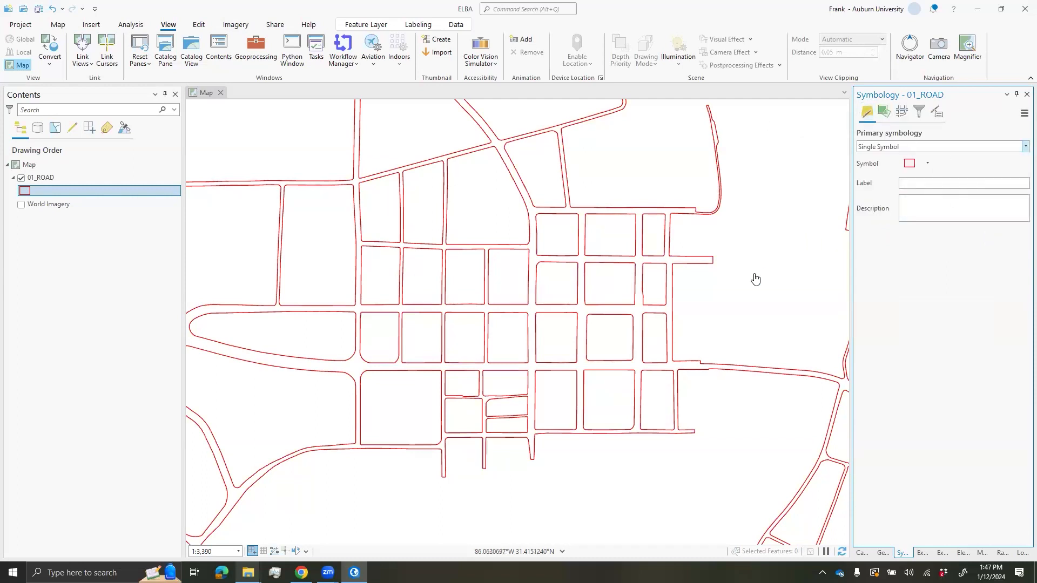
- Add the 05_BUILDINGS shapefile from Catalog to the map
scroll(755, 279, "down", 3)
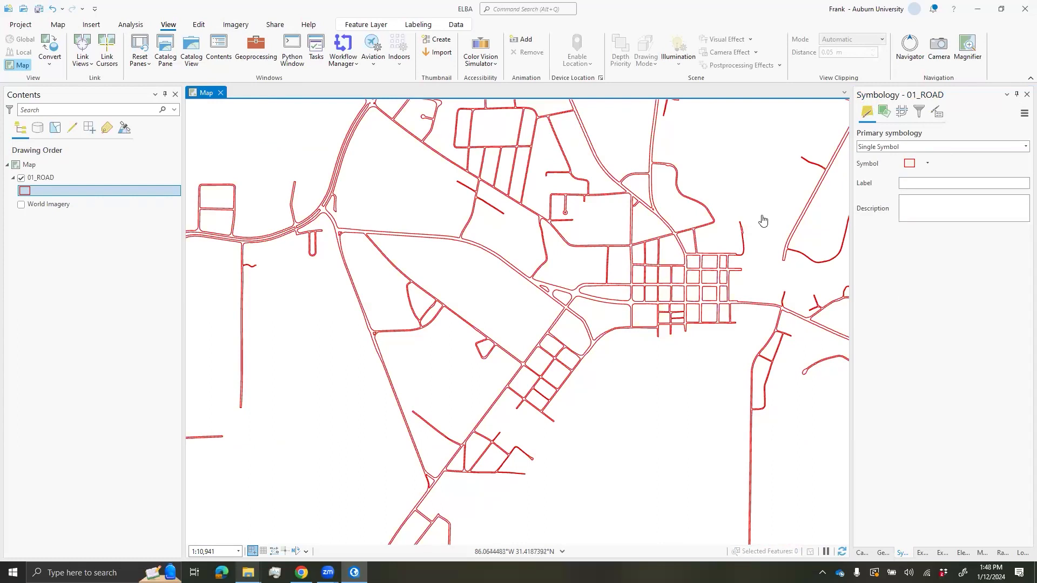
left_click(862, 553)
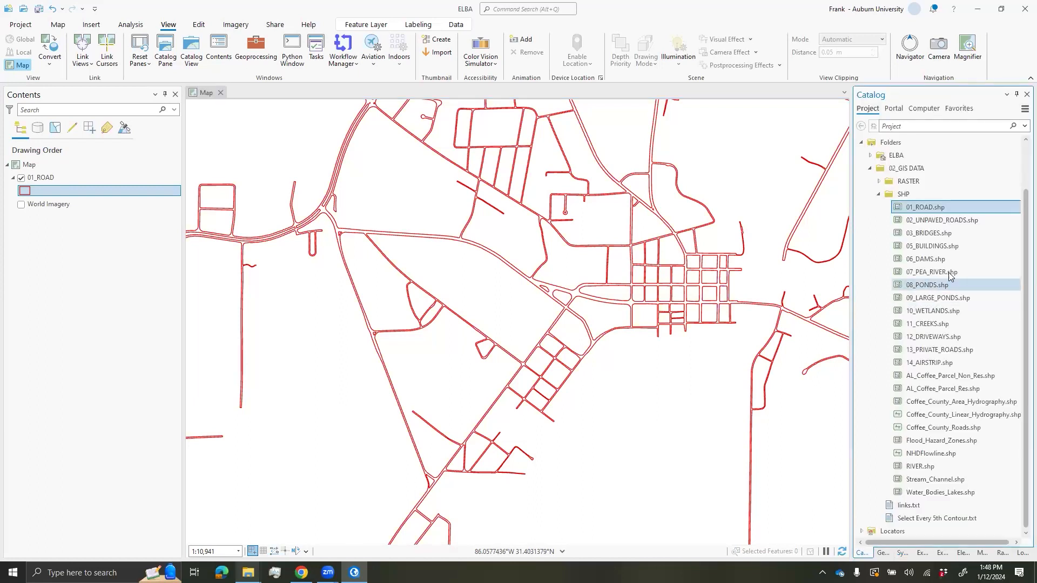
left_click(927, 249)
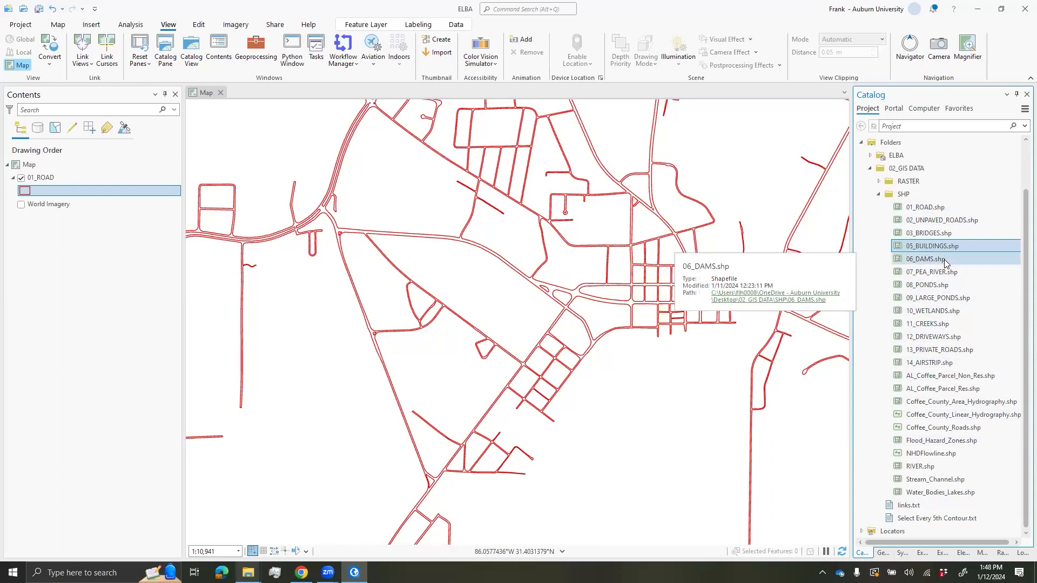
left_click_drag(929, 250, 760, 229)
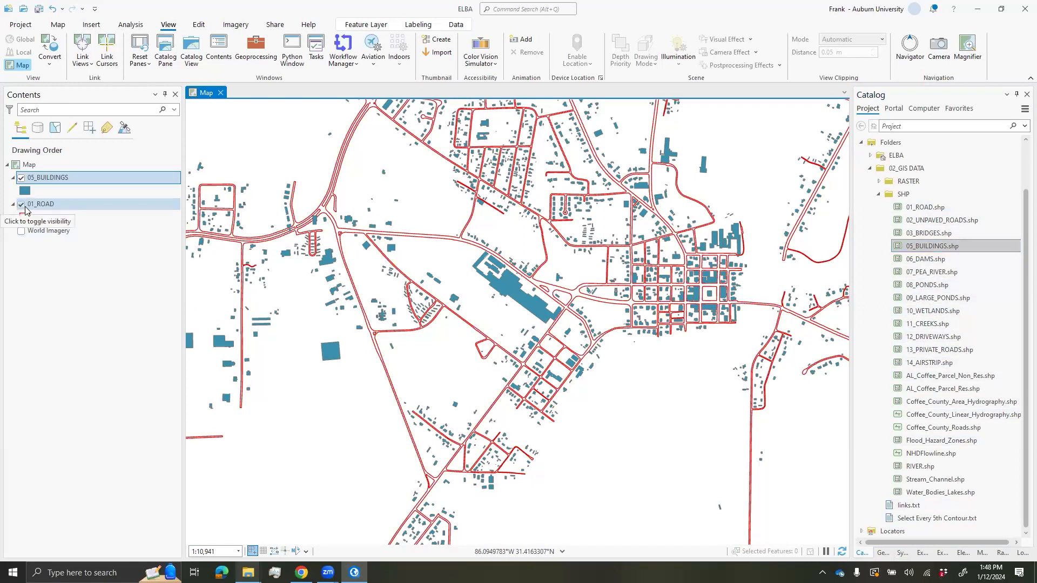
- Hide the 01_ROAD layer and centre the map on the downtown buildings
left_click(21, 205)
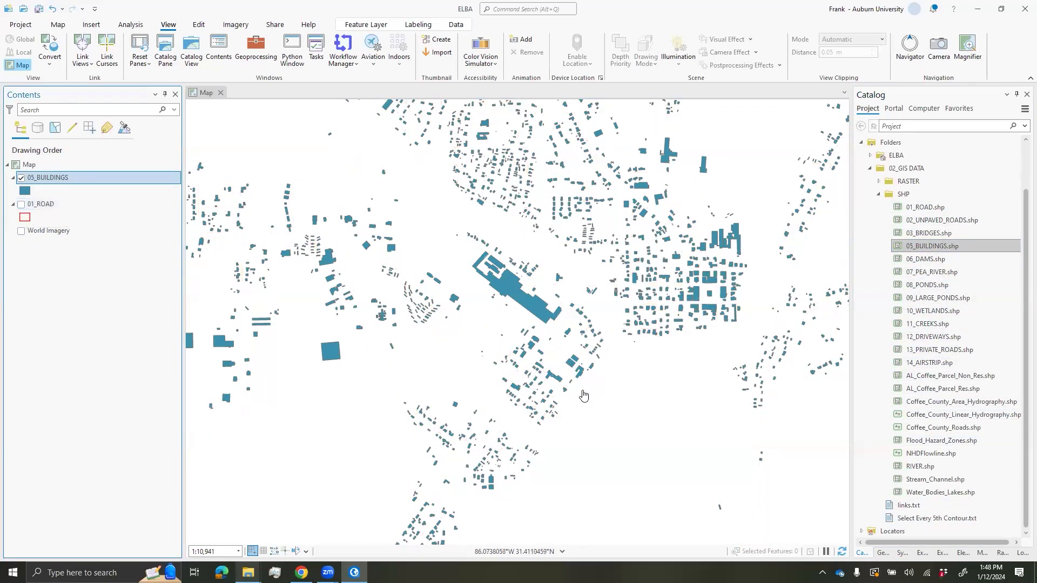
scroll(650, 373, "down", 1)
scroll(689, 231, "up", 1)
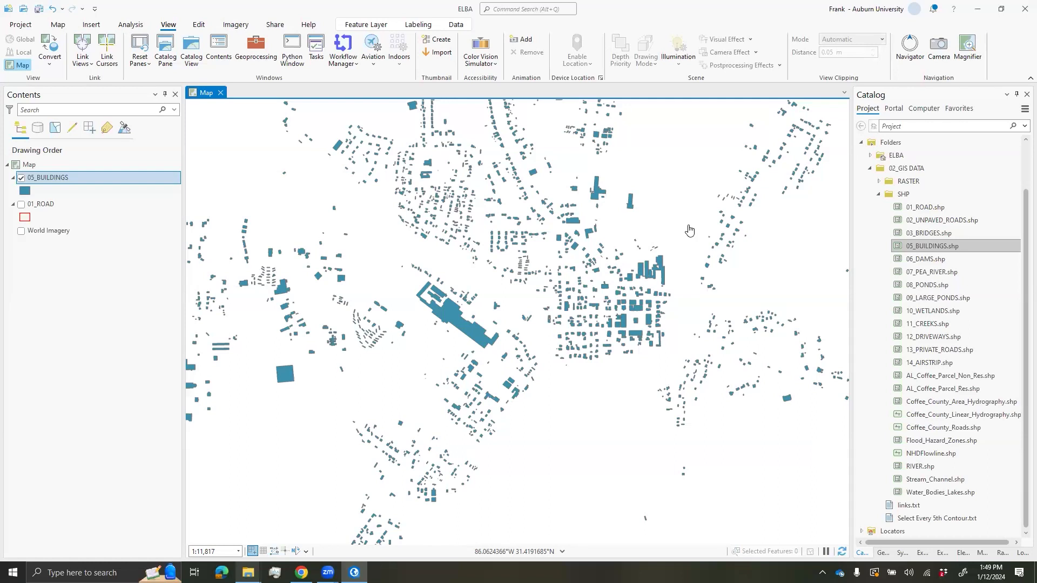
scroll(689, 230, "down", 2)
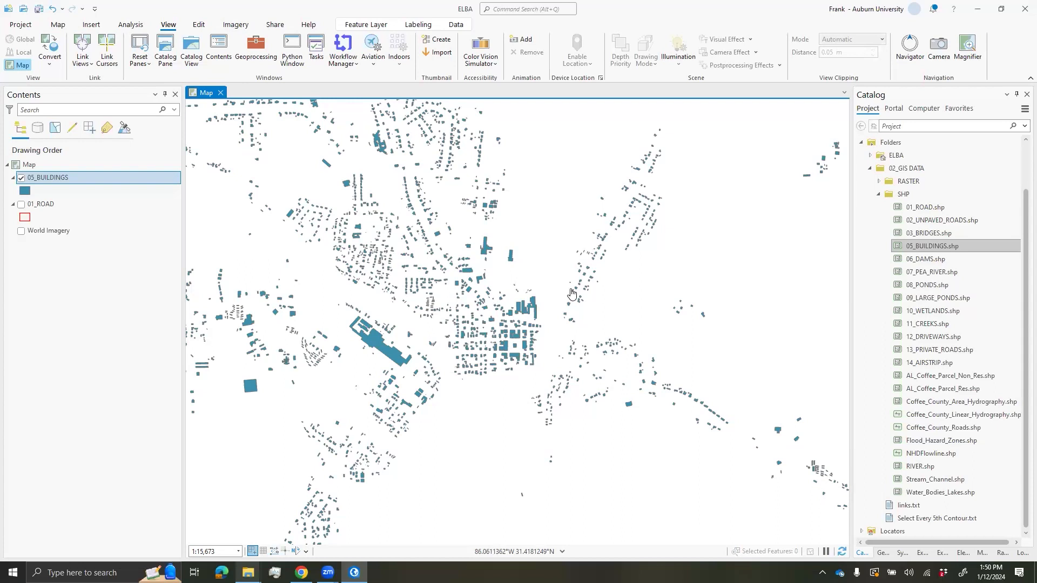
scroll(524, 339, "up", 6)
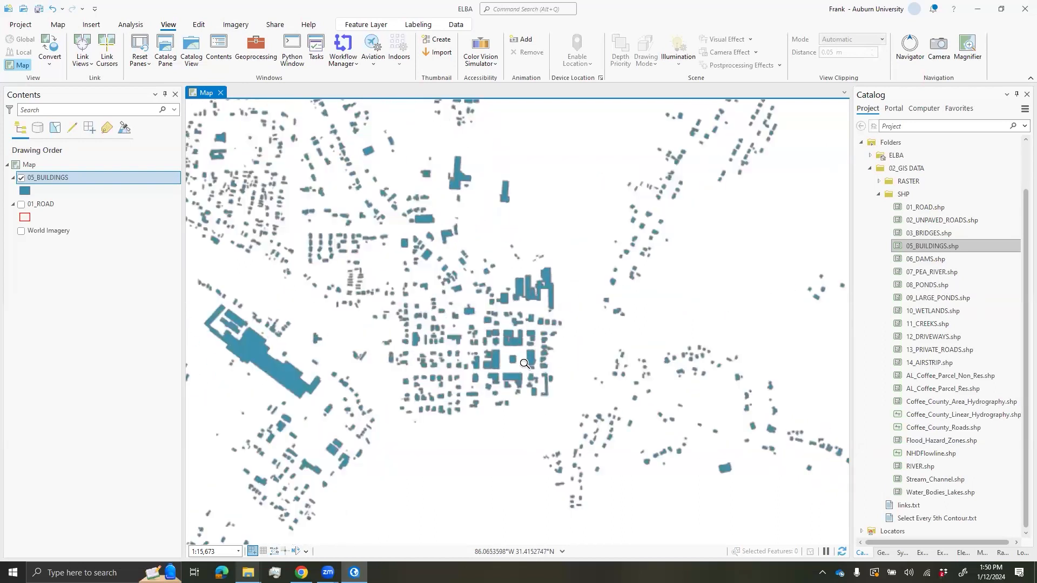
left_click_drag(506, 387, 546, 363)
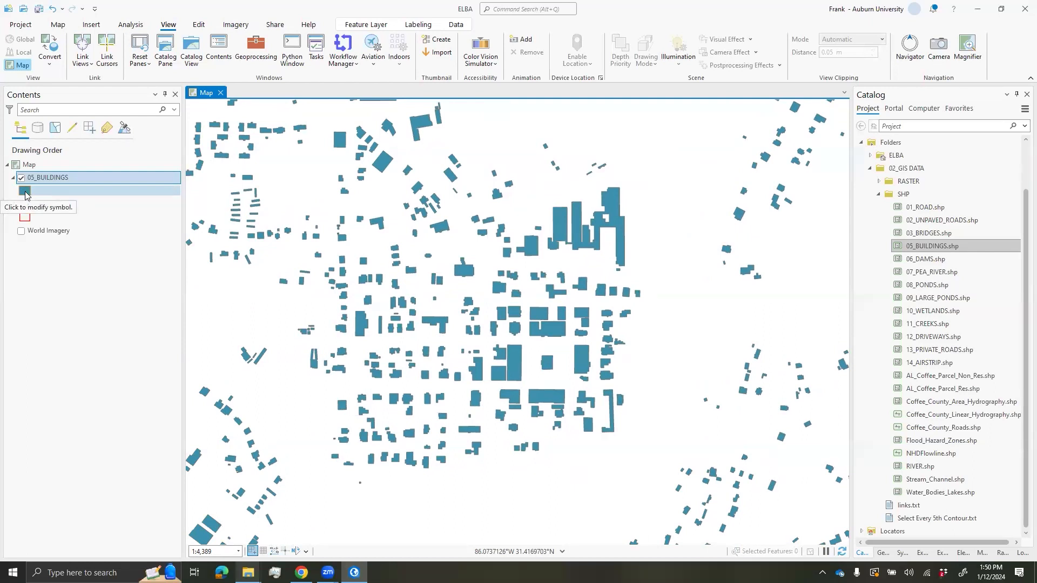
- Give the 05_BUILDINGS footprints the solid Black fill symbol from the gallery
left_click(24, 191)
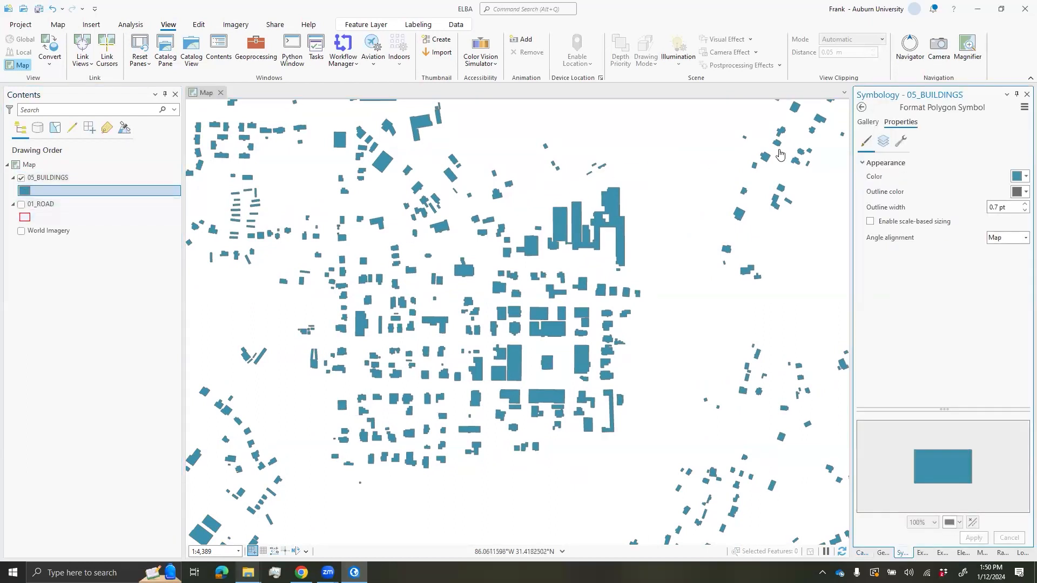
left_click(868, 123)
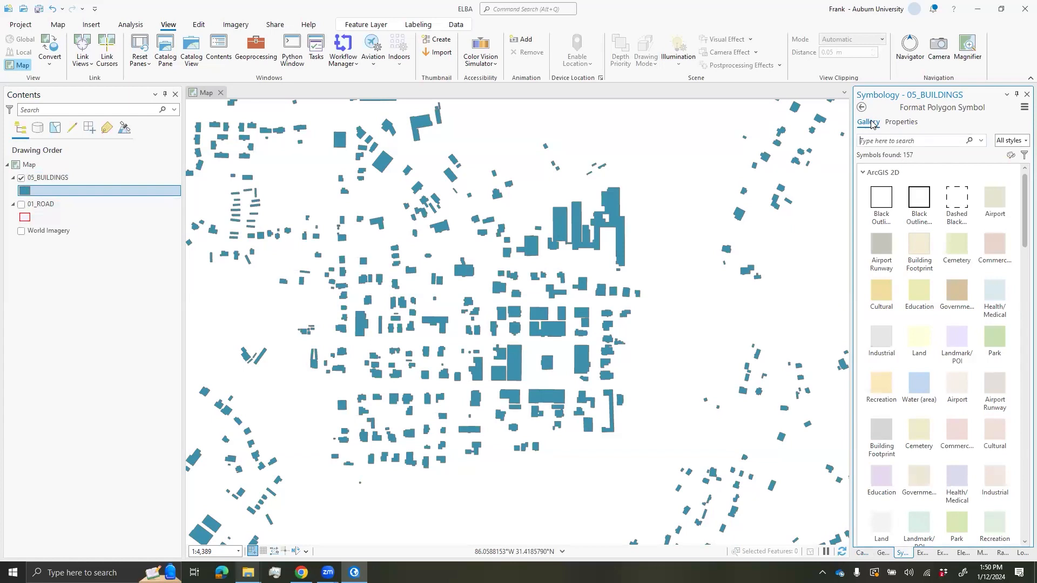
scroll(953, 322, "down", 3)
scroll(948, 319, "down", 8)
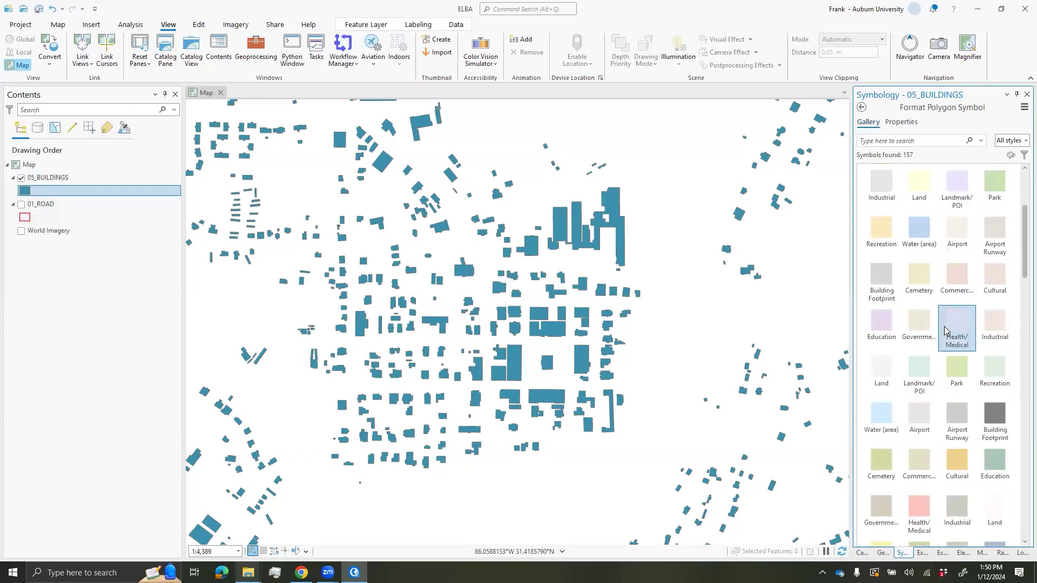
scroll(954, 354, "down", 10)
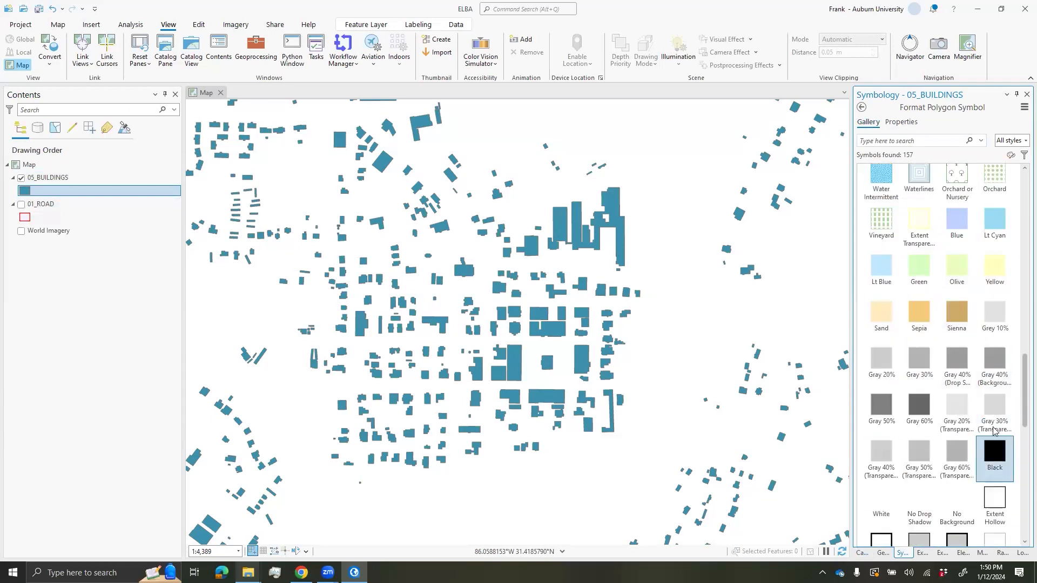
scroll(996, 438, "down", 1)
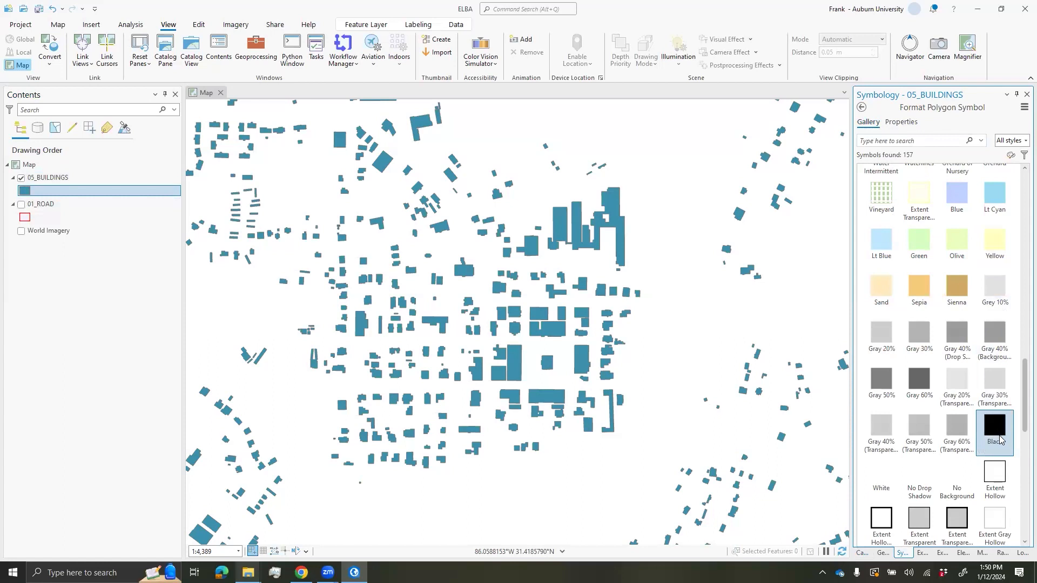
left_click(995, 432)
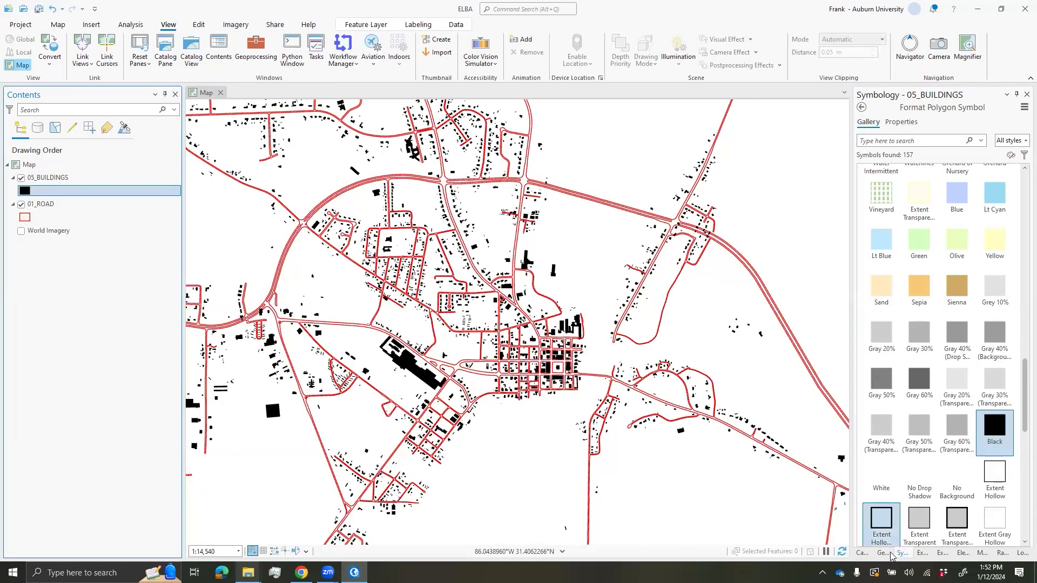
scroll(886, 540, "down", 1)
- Add 07_PEA_RIVER.shp and 11_CREEKS.shp to the map and recentre on downtown
left_click(862, 553)
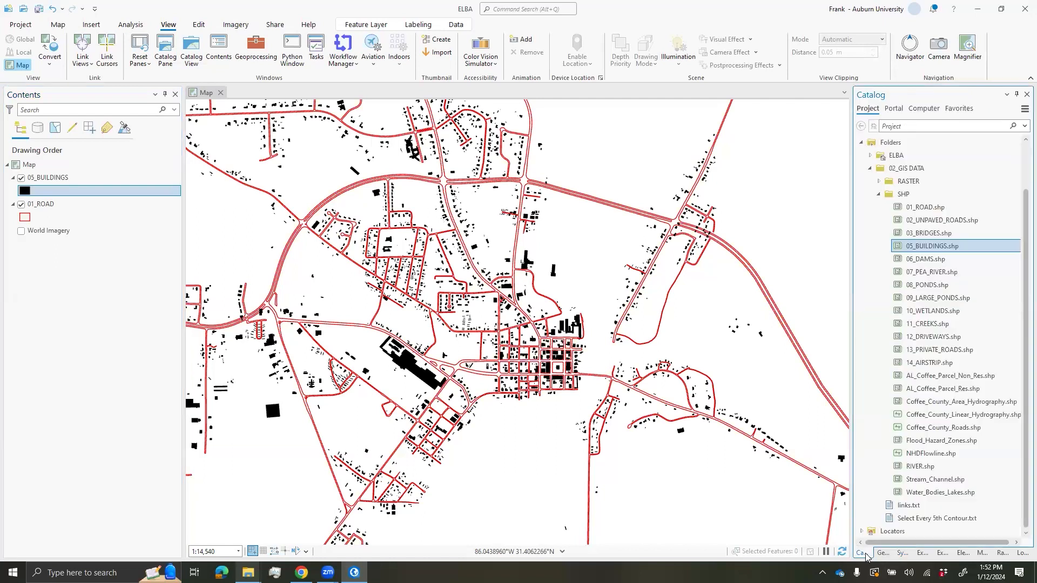
left_click(986, 270)
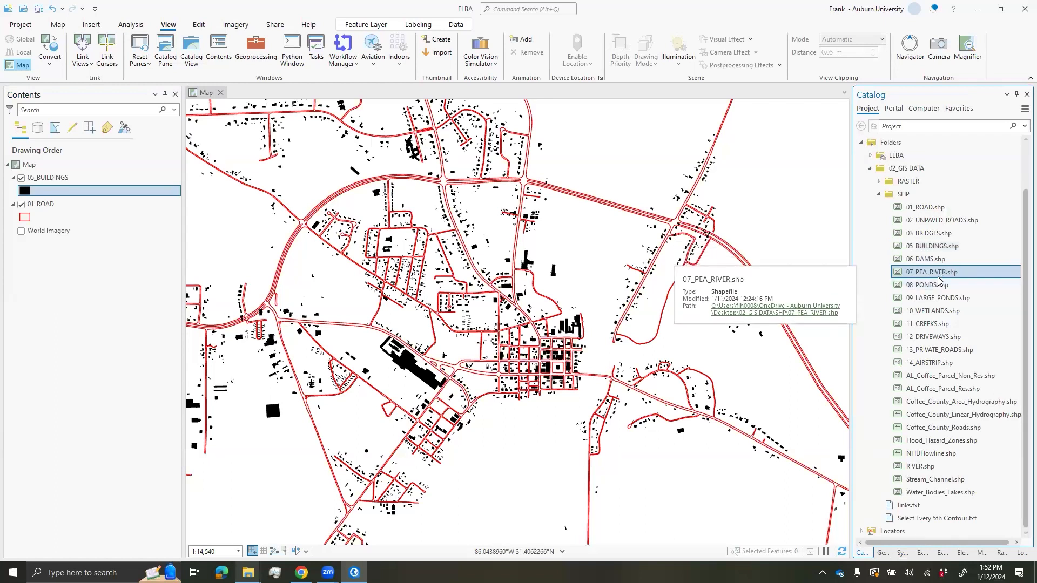
left_click_drag(923, 276, 809, 247)
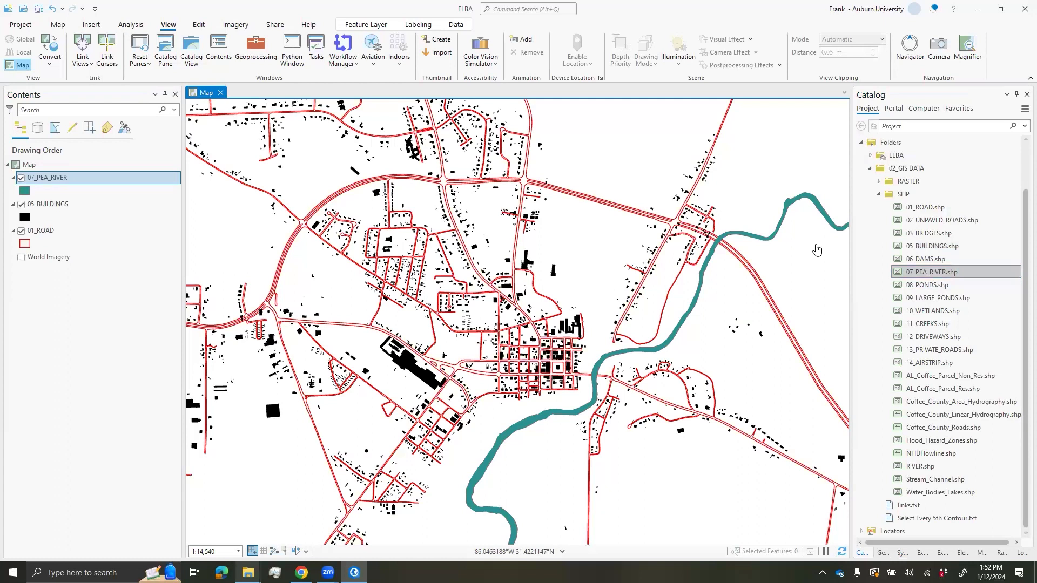
left_click(948, 325)
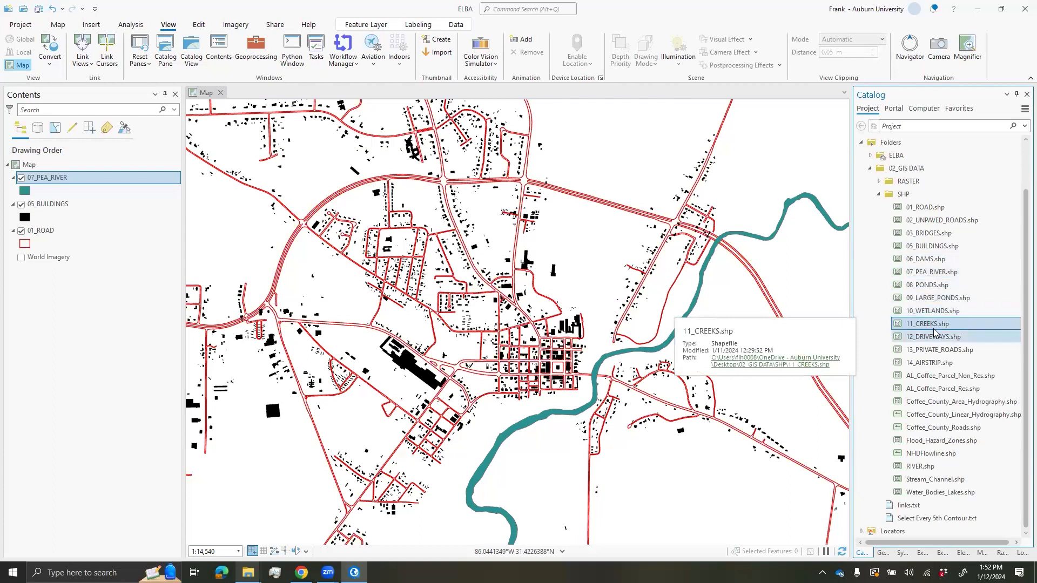
left_click_drag(927, 326, 763, 317)
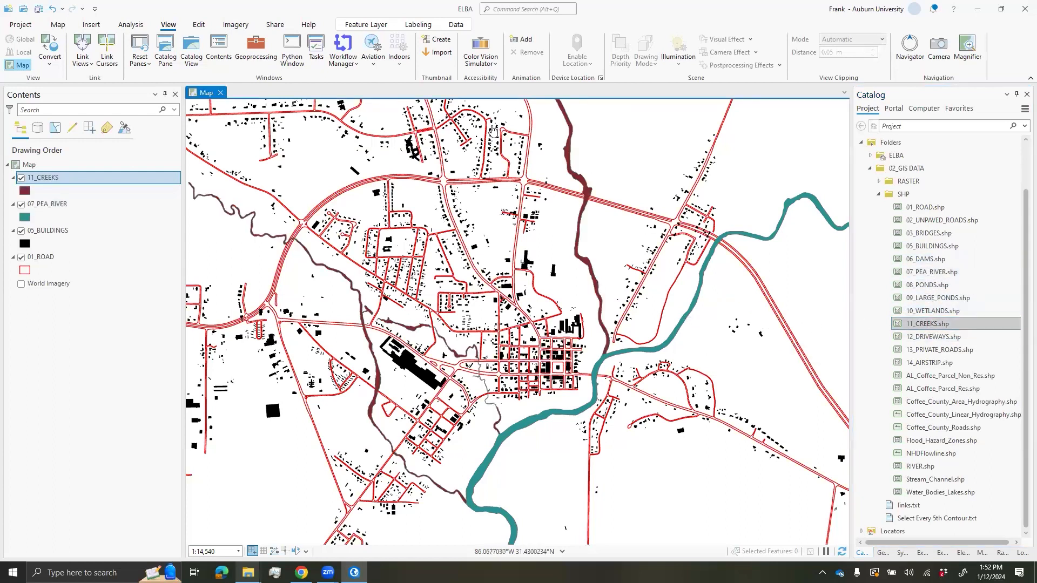
scroll(653, 357, "down", 2)
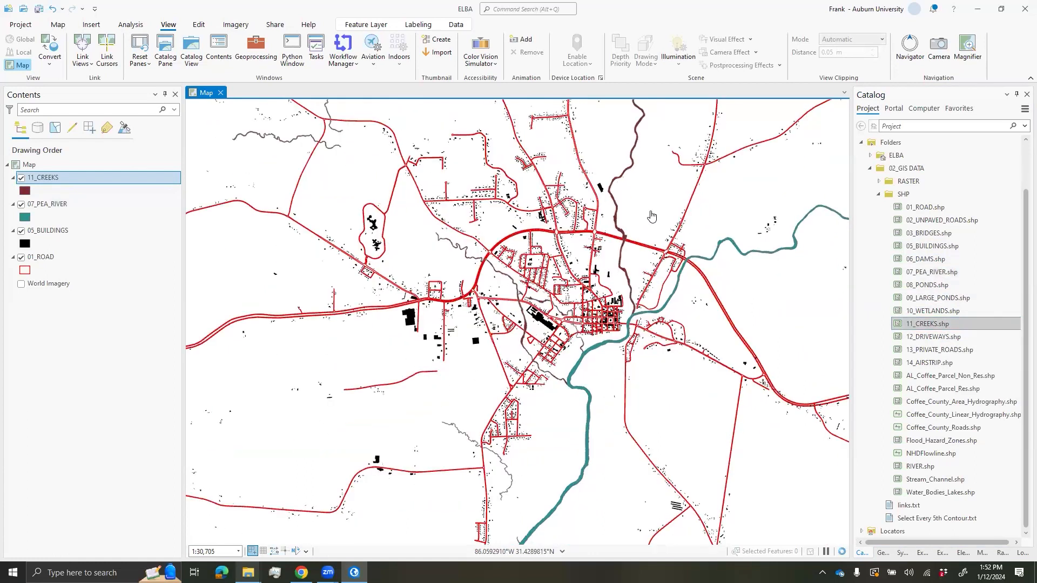
scroll(627, 270, "up", 2)
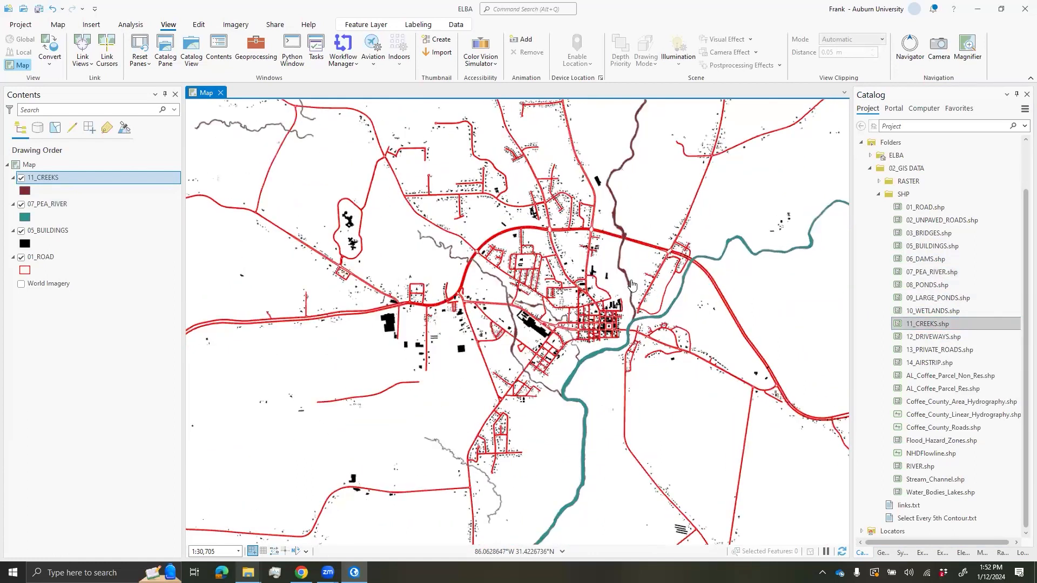
left_click_drag(641, 288, 638, 256)
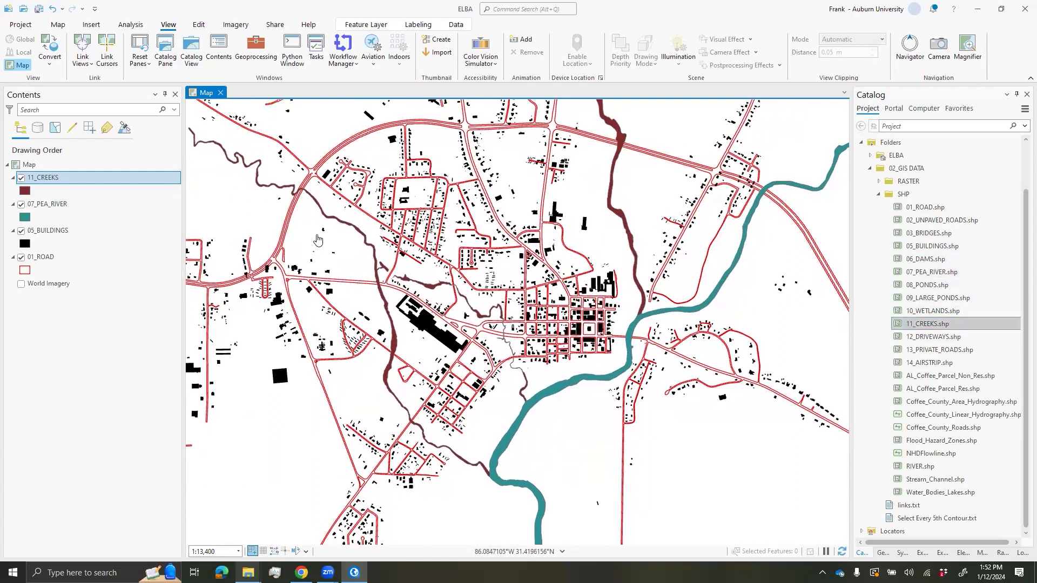
- Apply the light-blue Water (area) fill to both 07_PEA_RIVER and 11_CREEKS
left_click(24, 217)
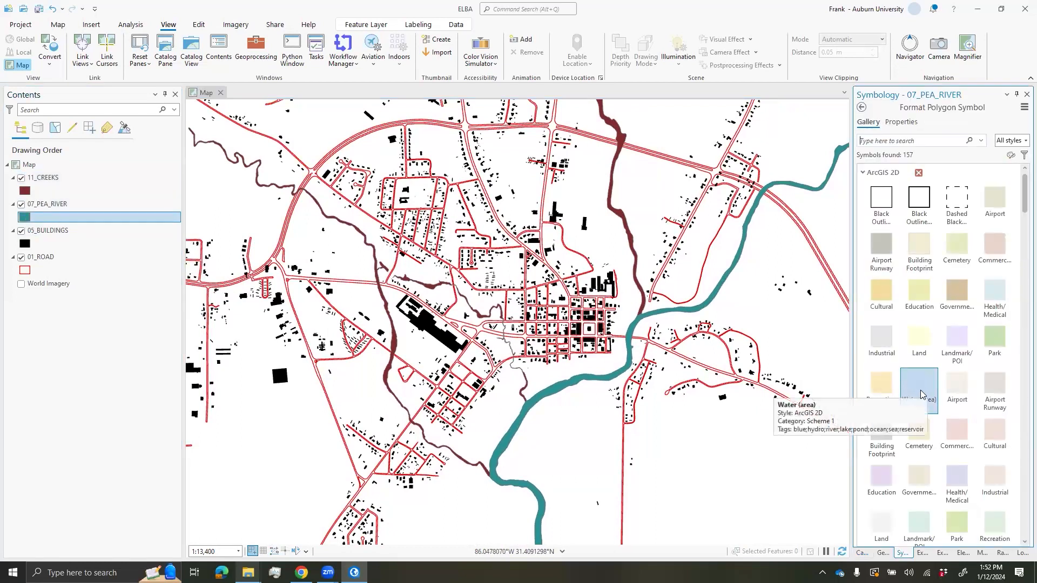
left_click(919, 392)
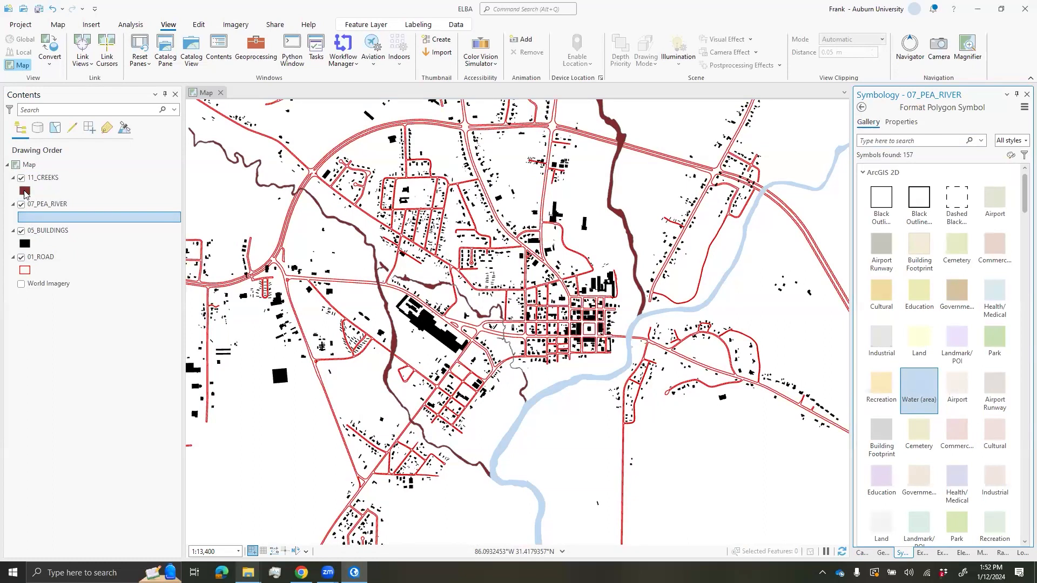
left_click(24, 191)
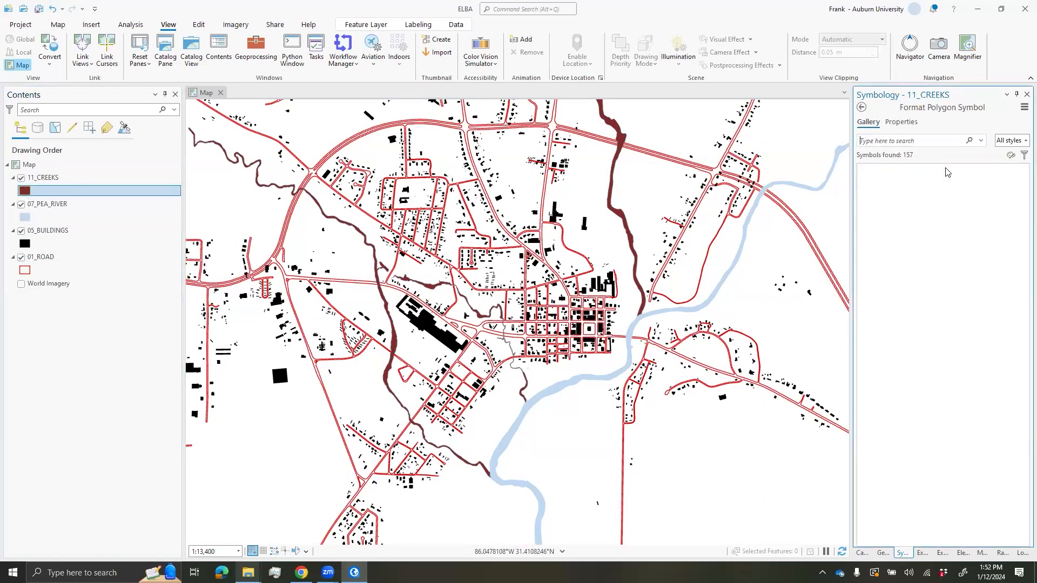
left_click(921, 390)
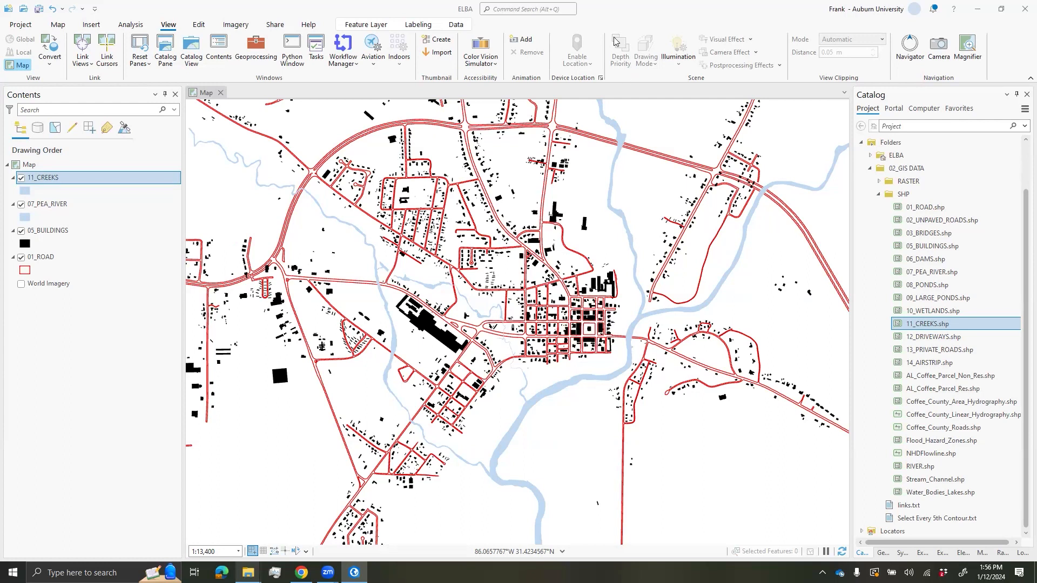
left_click(93, 26)
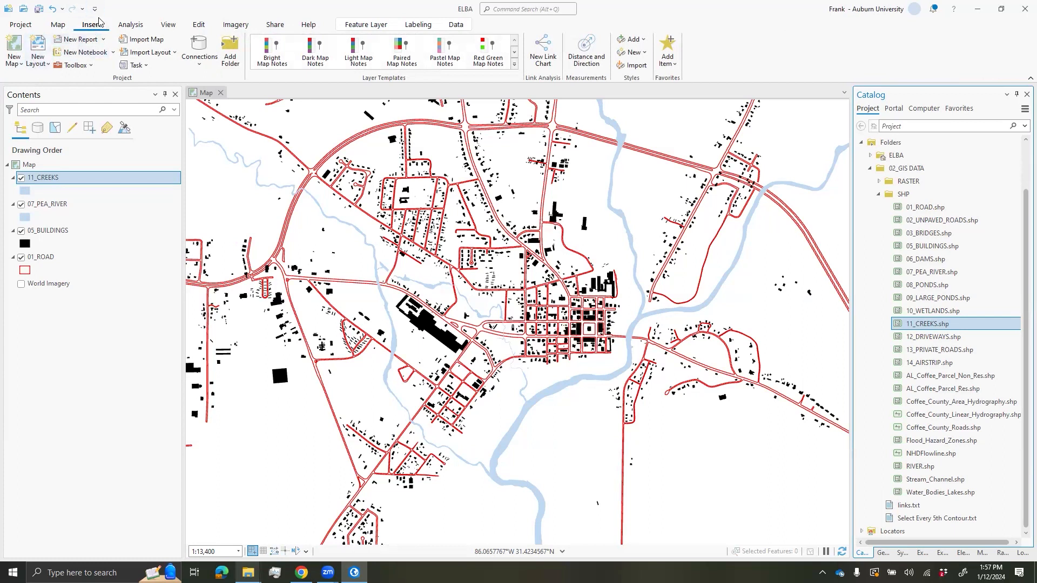
- Create a new layout with a custom 18 by 18 inch page size
left_click(43, 66)
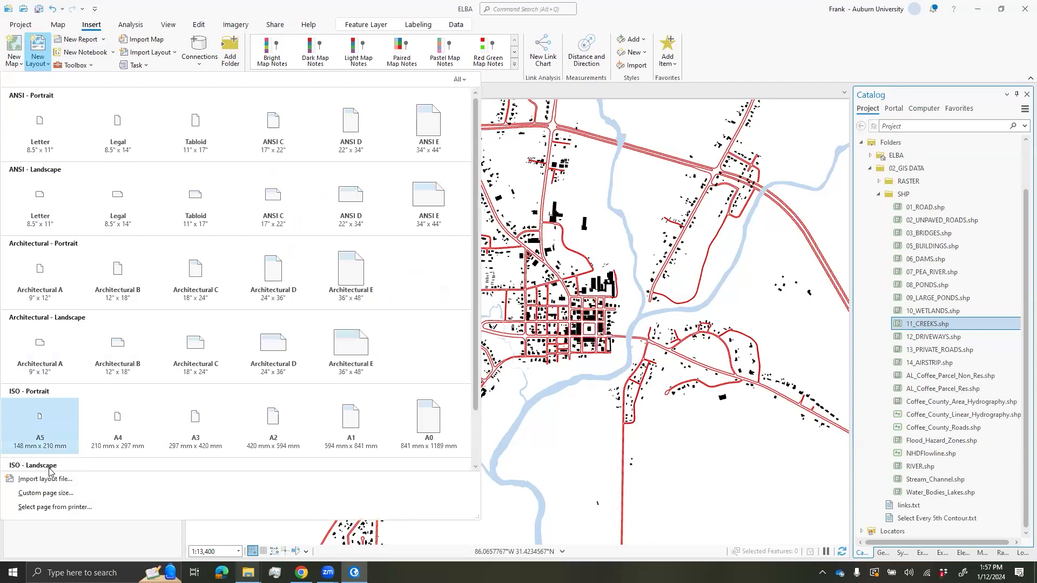
left_click(56, 494)
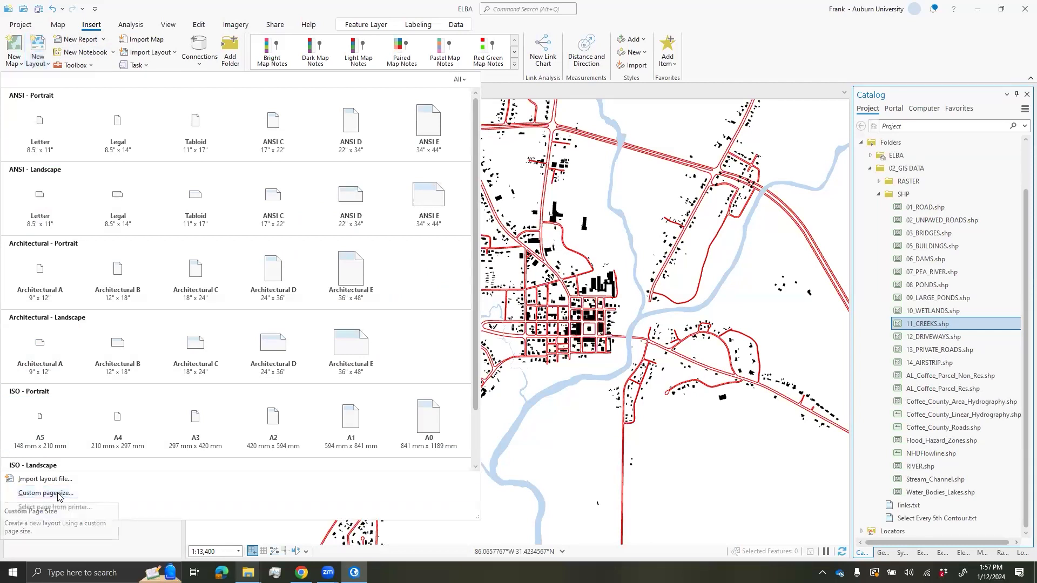
left_click(504, 218)
left_click_drag(501, 217, 483, 220)
type("18")
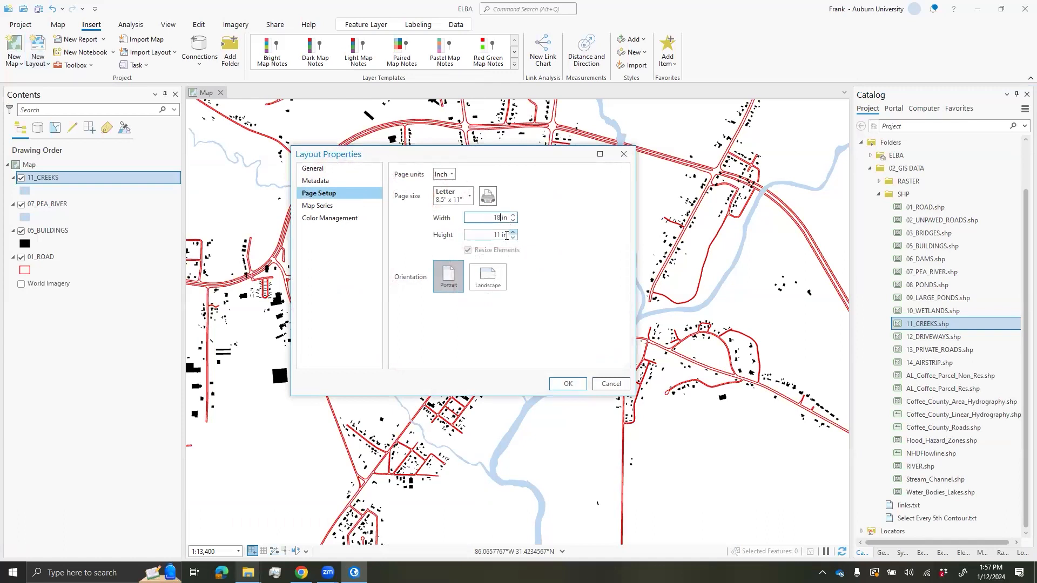
left_click(497, 236)
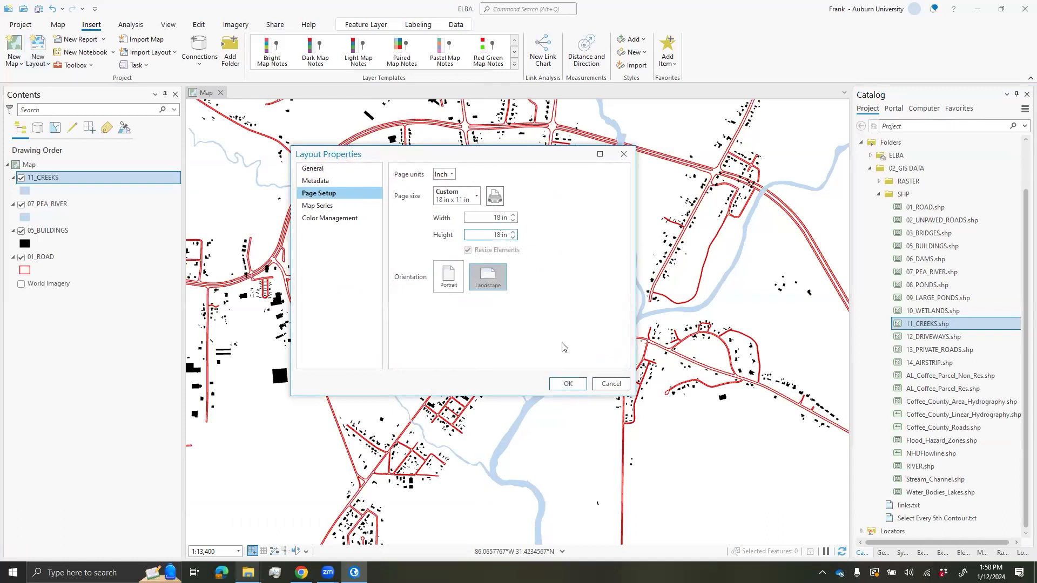
left_click(570, 383)
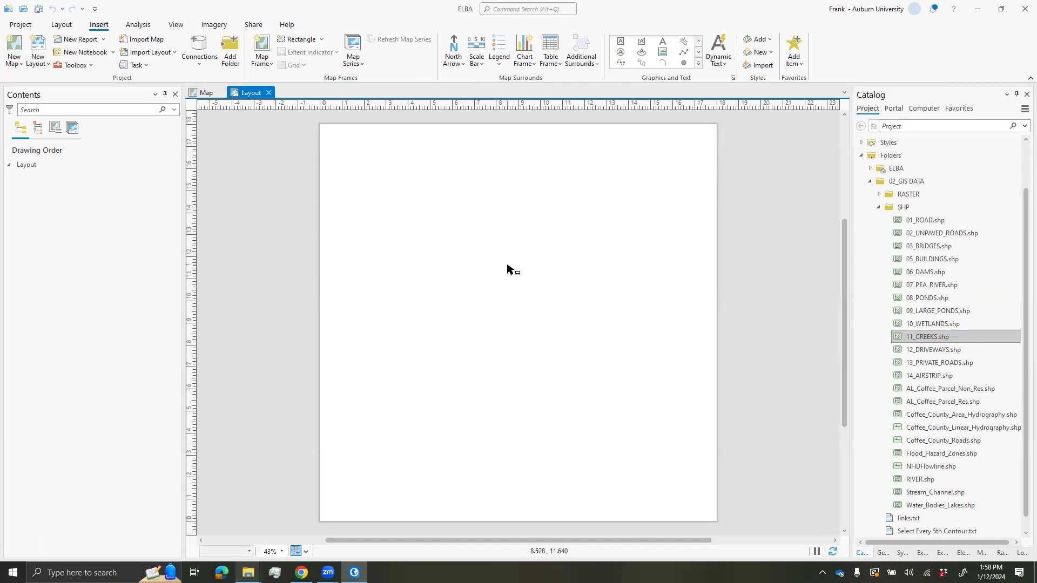
- Draw a map frame of the 1:13,400 town map across the entire layout page
left_click(262, 63)
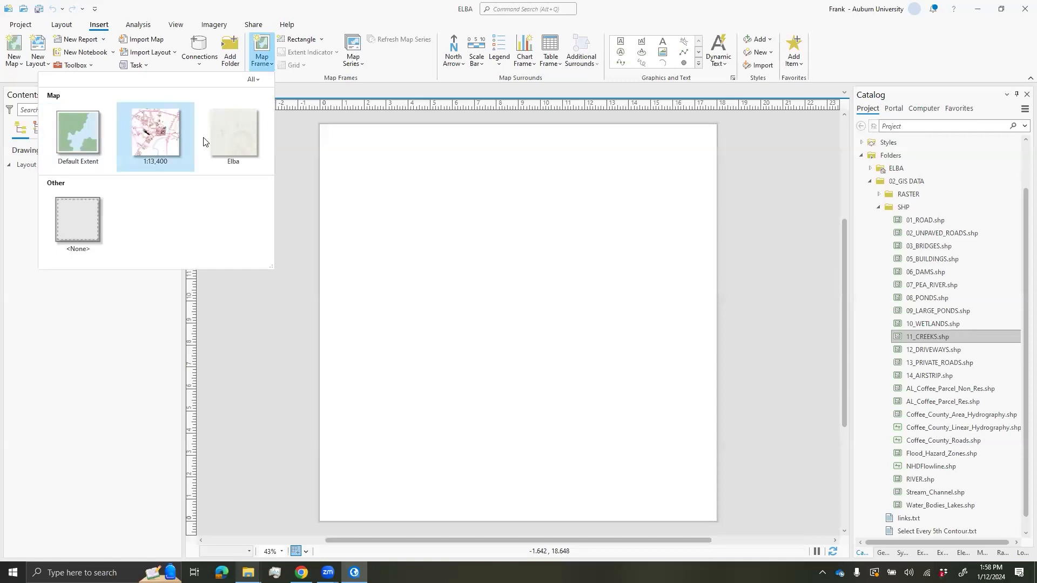
left_click(161, 145)
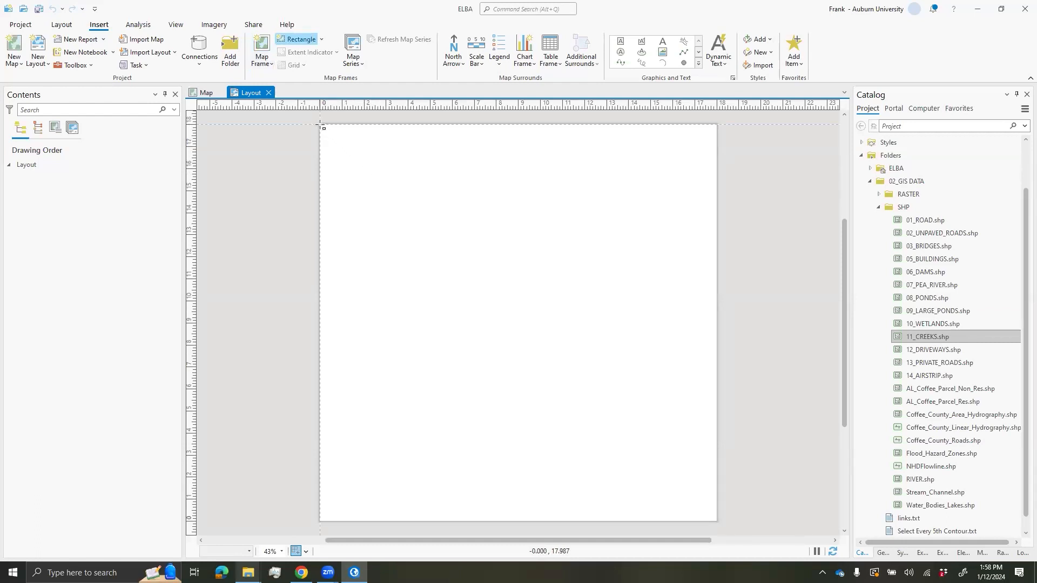
left_click_drag(320, 125, 716, 522)
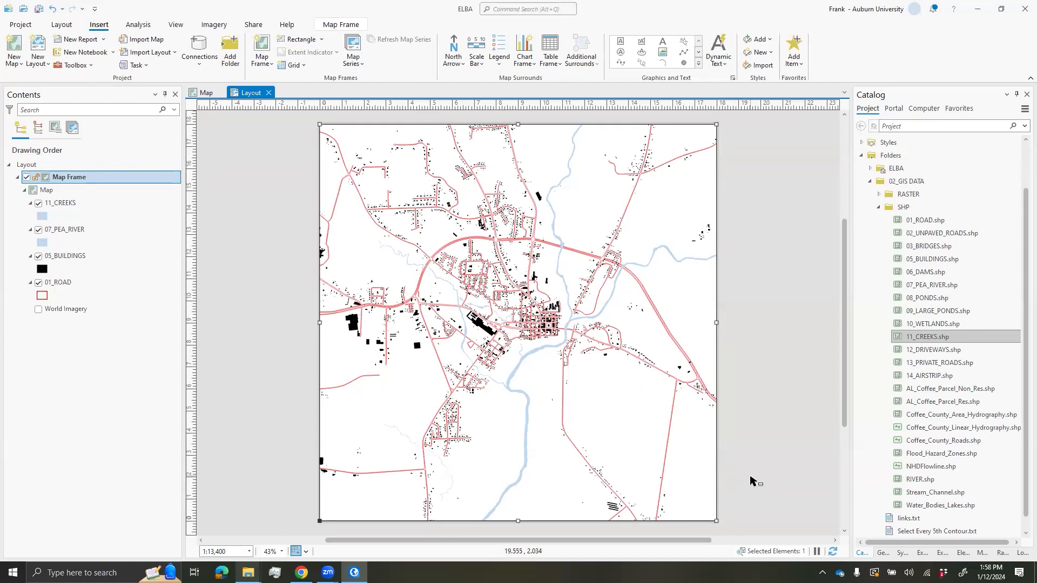
mouse_move(626, 360)
left_mouse_down()
mouse_move(632, 354)
mouse_move(618, 351)
left_mouse_up()
left_click(725, 328)
left_click(685, 329)
left_click(747, 332)
scroll(726, 354, "down", 2)
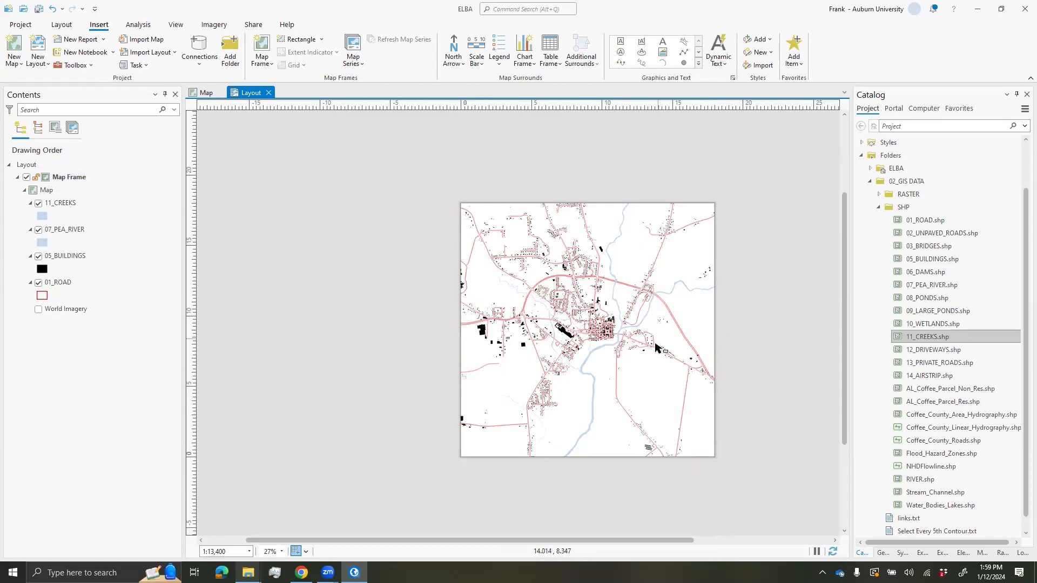
scroll(656, 347, "up", 2)
left_click(657, 366)
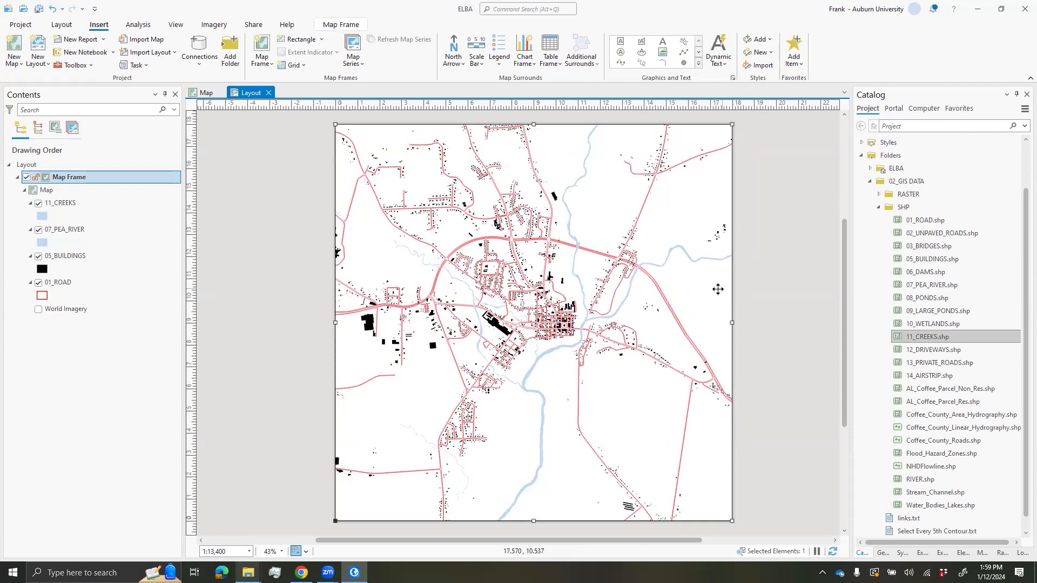
left_click(754, 275)
left_click(704, 280)
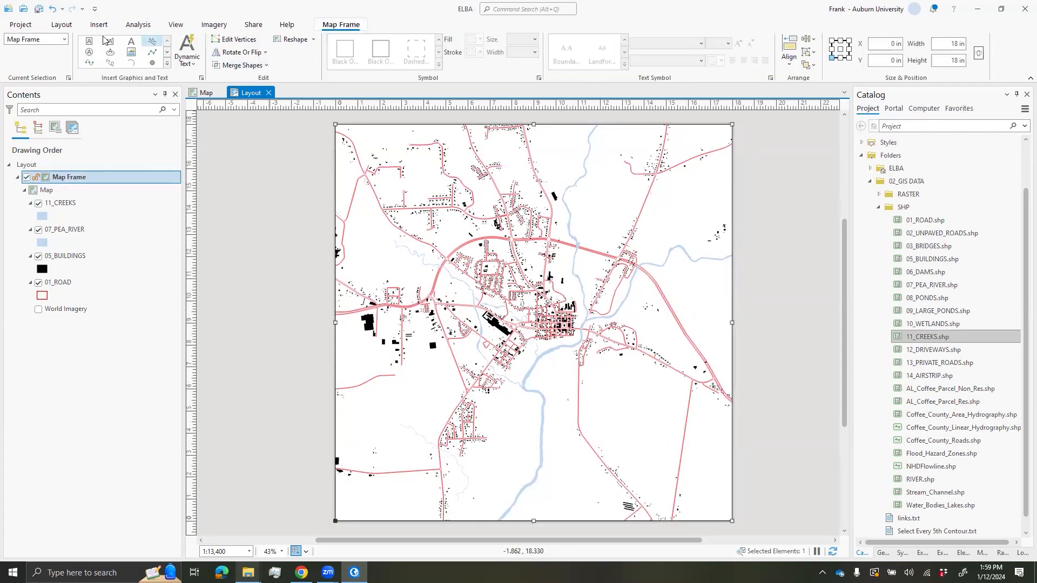
left_click(62, 24)
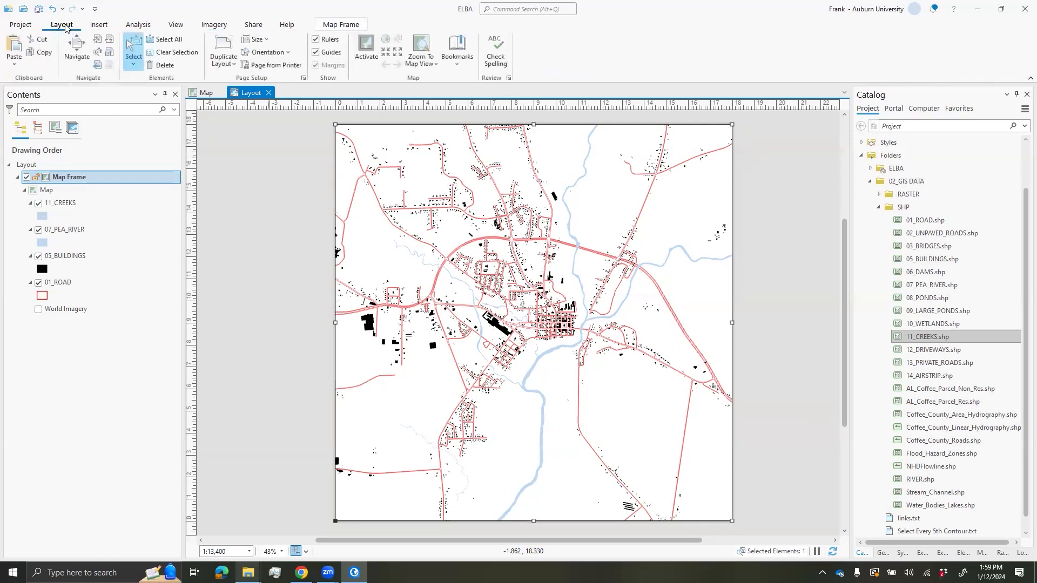
- Activate the map frame, shift the map, and zoom in on the town to about 1:7,925
left_click(367, 59)
left_click_drag(597, 236, 610, 248)
scroll(611, 248, "up", 2)
scroll(588, 293, "up", 2)
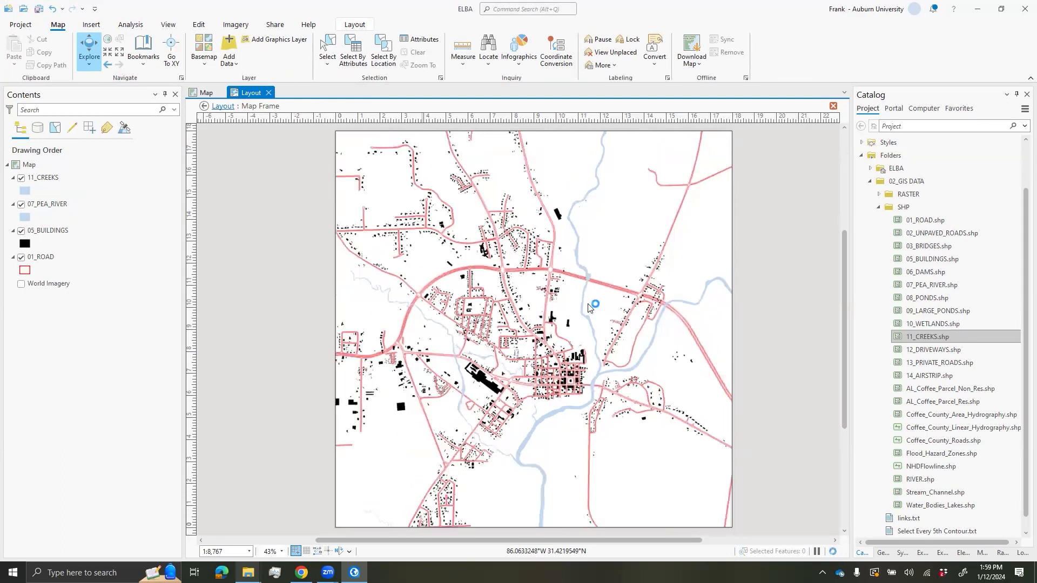
scroll(603, 279, "up", 1)
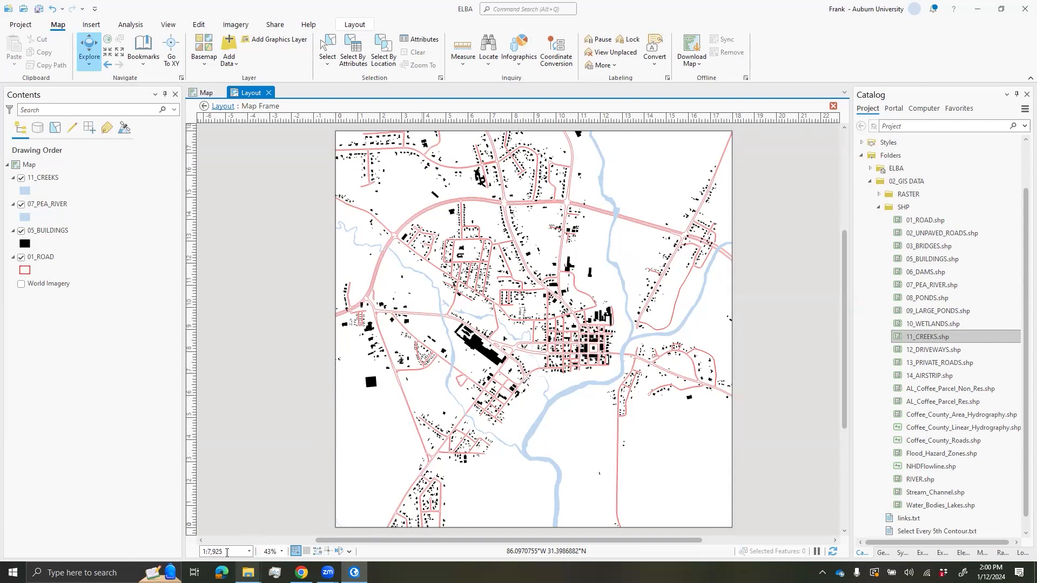
left_click(248, 551)
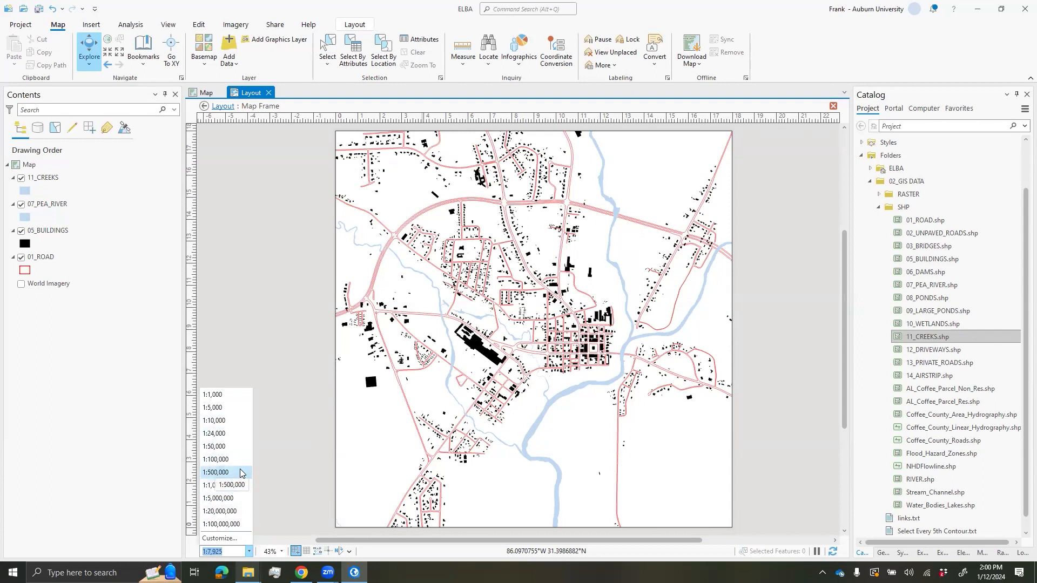
- Make 1 IN = 660 FT the default scale display format
left_click(232, 542)
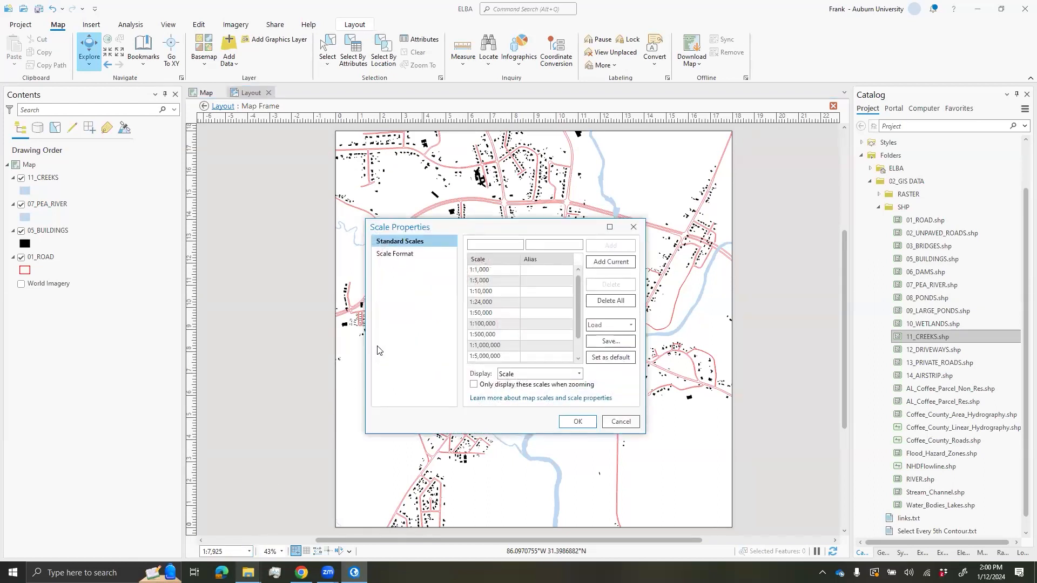
left_click(410, 256)
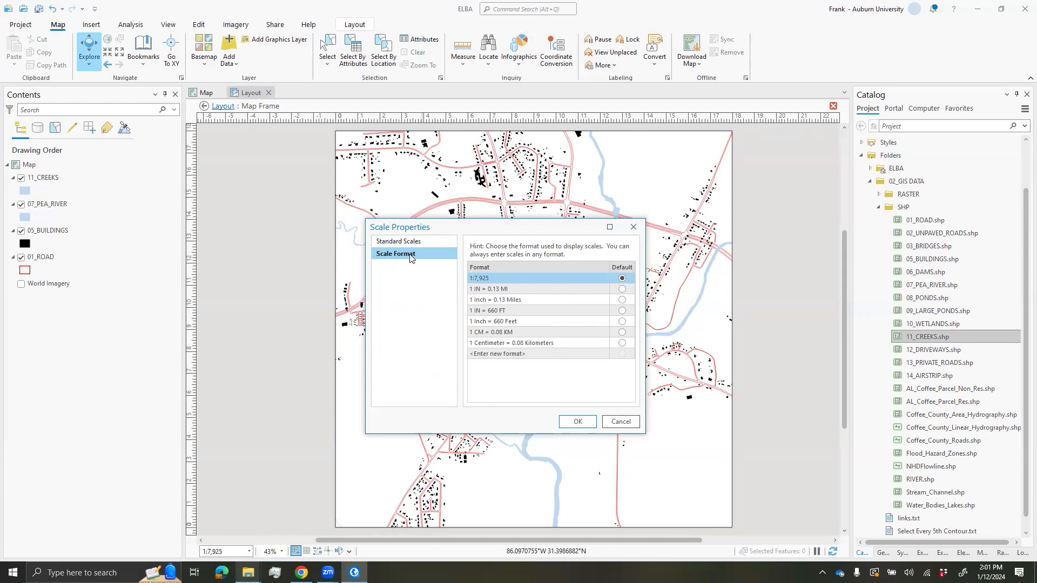
left_click(524, 310)
left_click(621, 310)
left_click(592, 420)
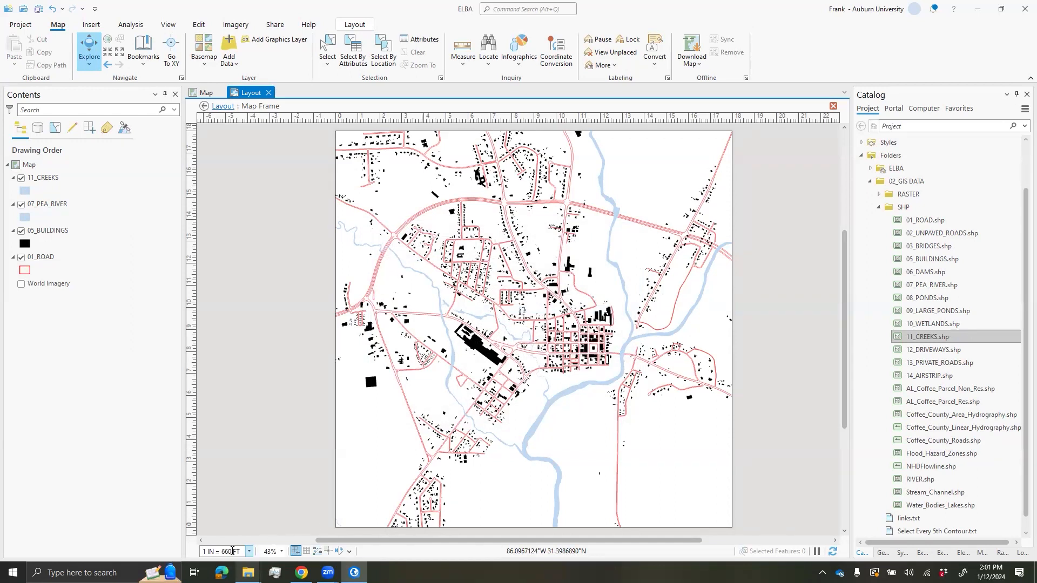
- Set the map frame scale to 1 IN = 500 FT and recentre the town
type("50")
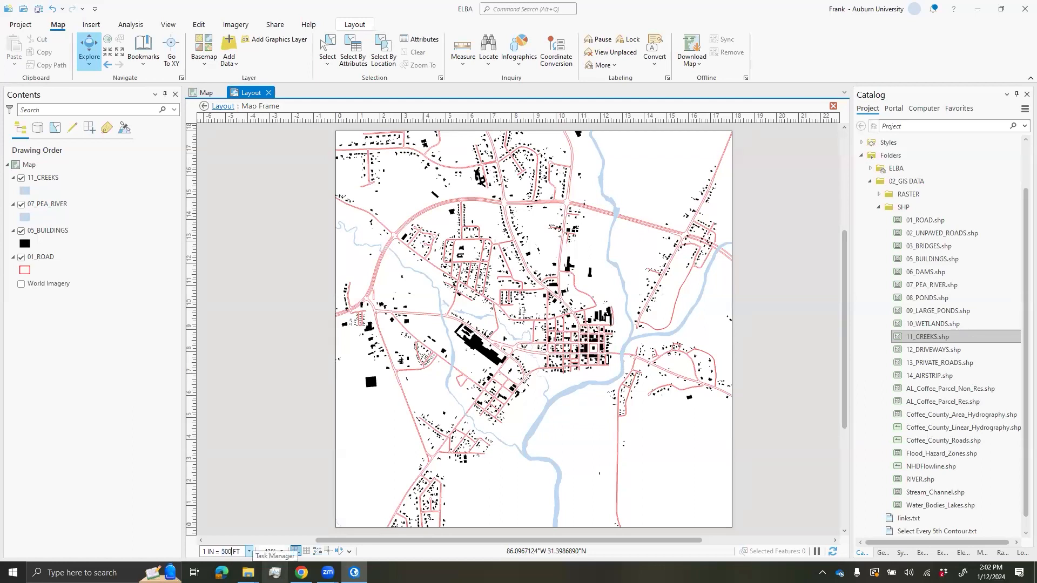
key("Return")
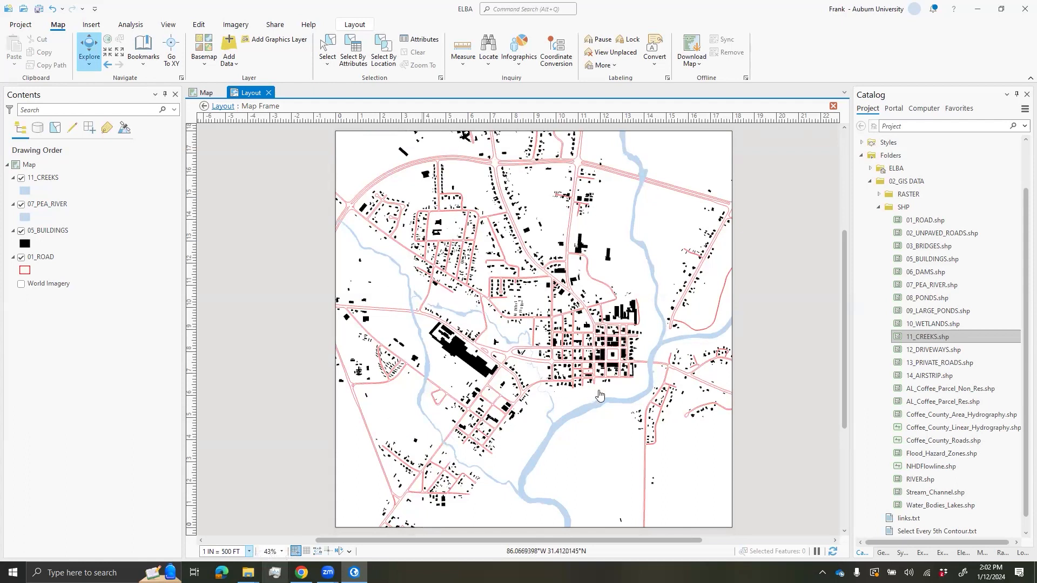
left_click_drag(619, 417, 578, 415)
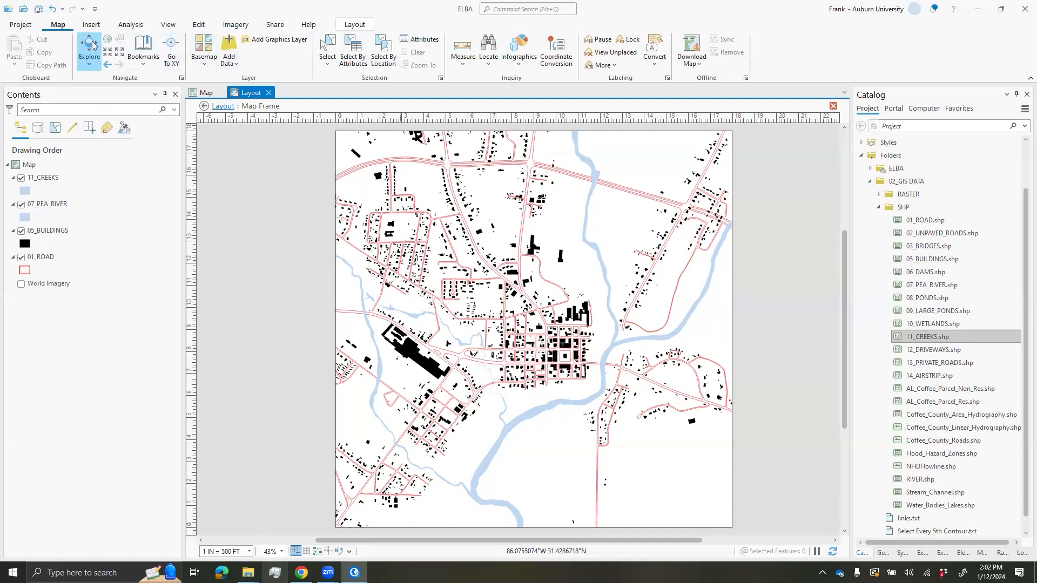
- Create a bookmark named Elba 1-500 for the current view
left_click(151, 65)
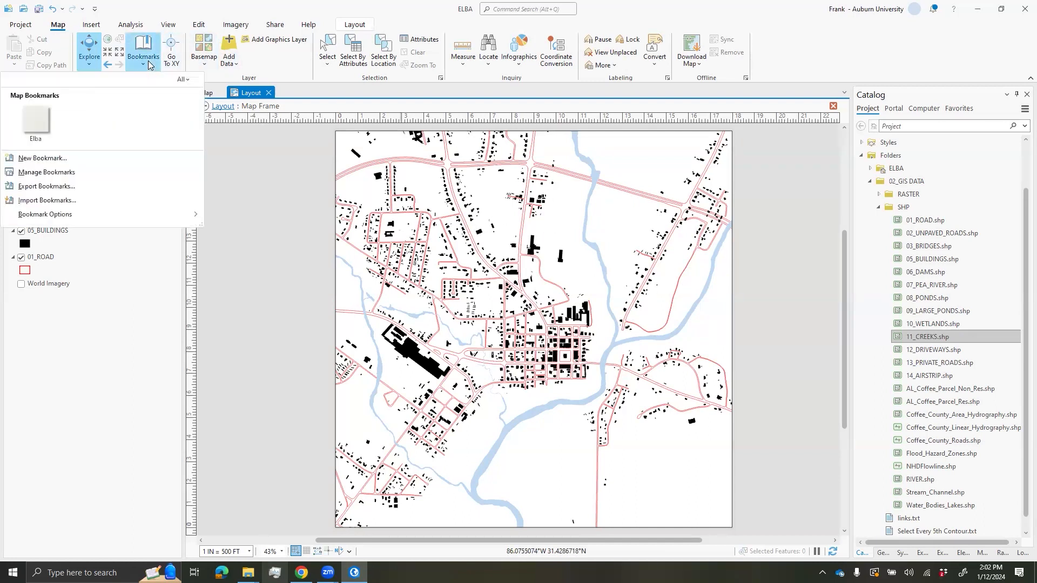
left_click(117, 160)
type("Elba 1-500")
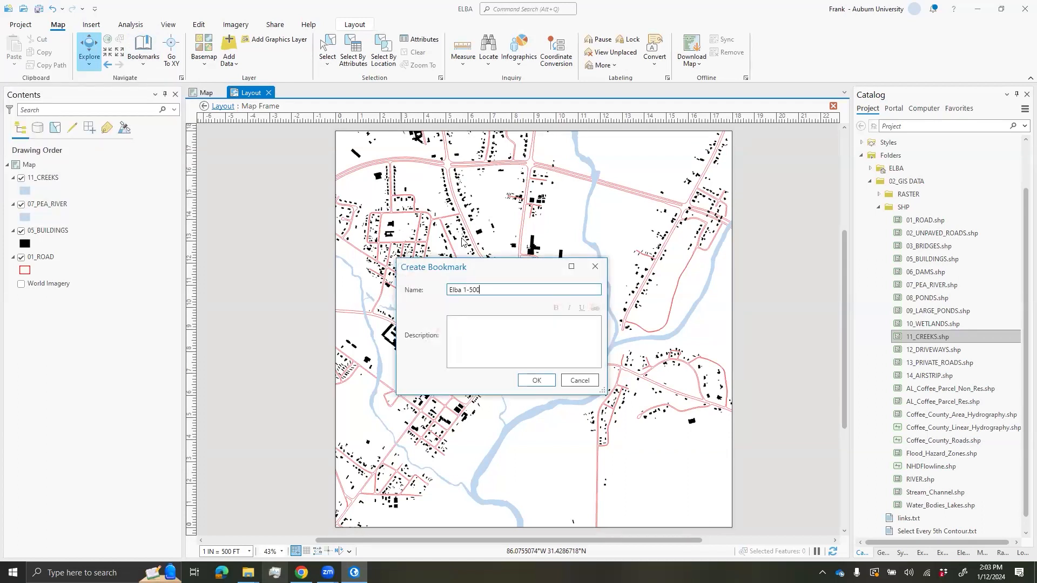
left_click(547, 385)
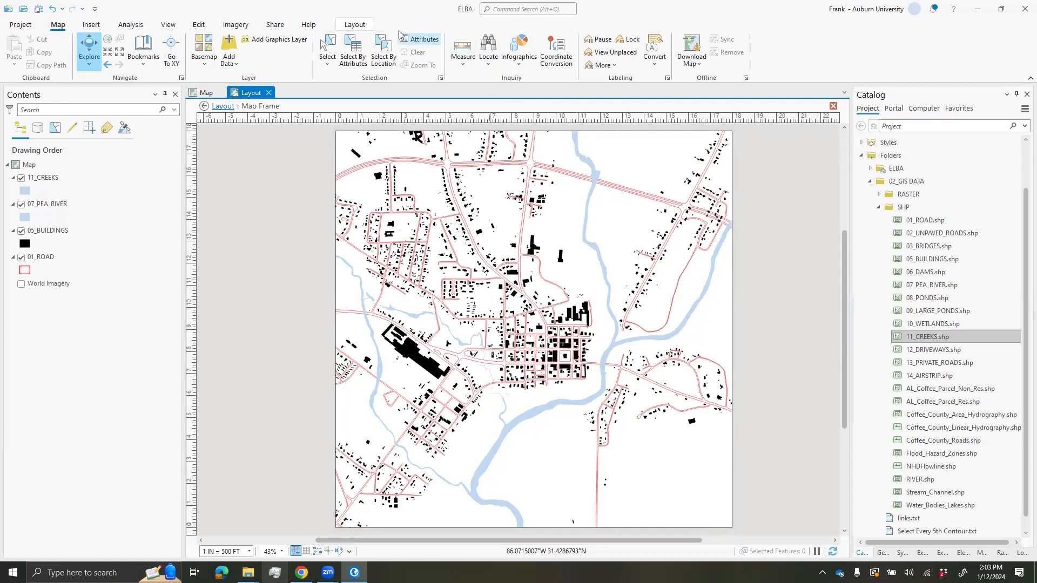
- Close the map frame activation and save the project
left_click(355, 25)
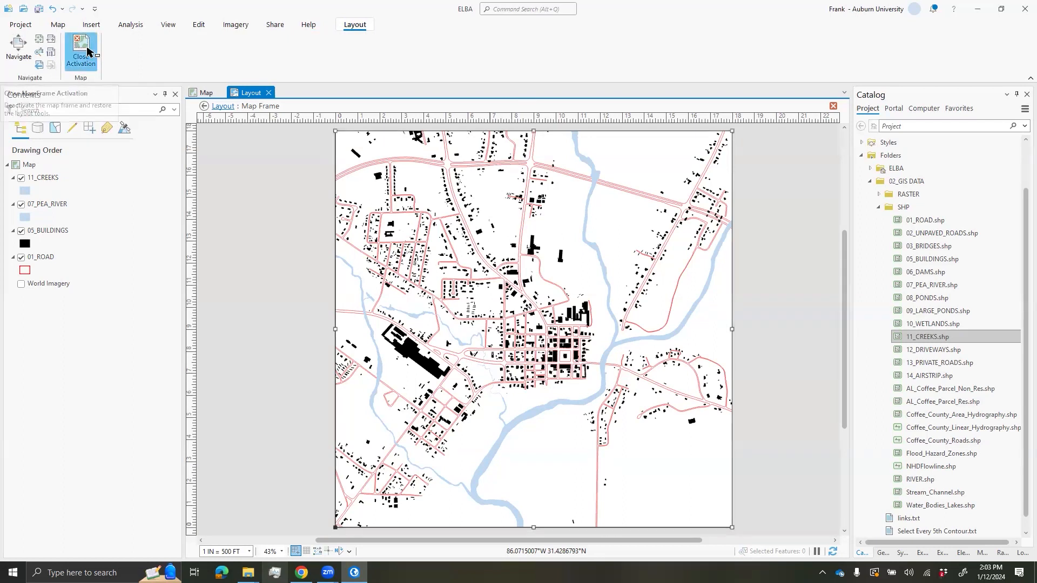
left_click(87, 51)
left_click(300, 236)
scroll(300, 236, "down", 3)
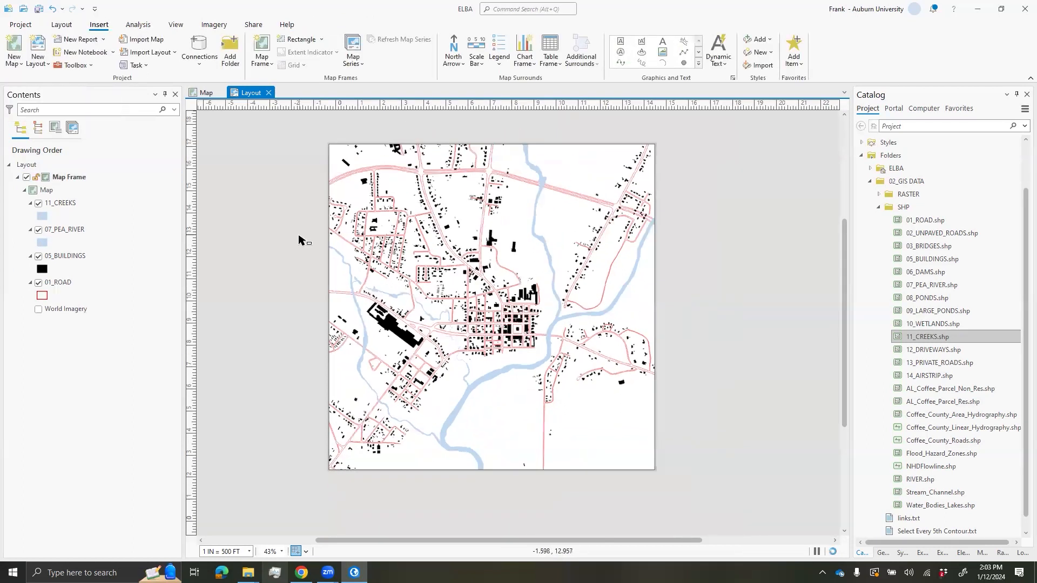
scroll(550, 265, "up", 3)
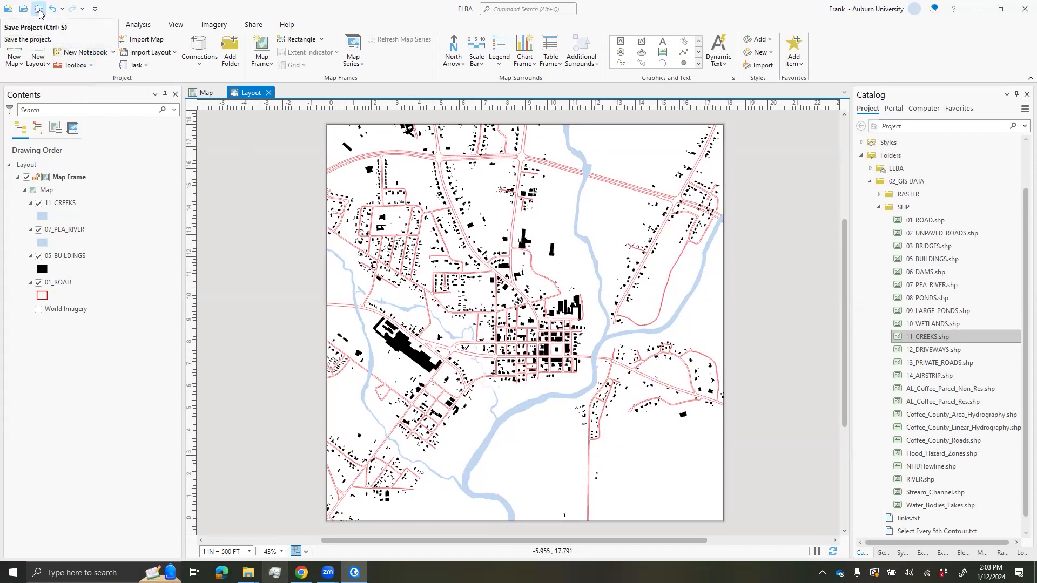
left_click(39, 10)
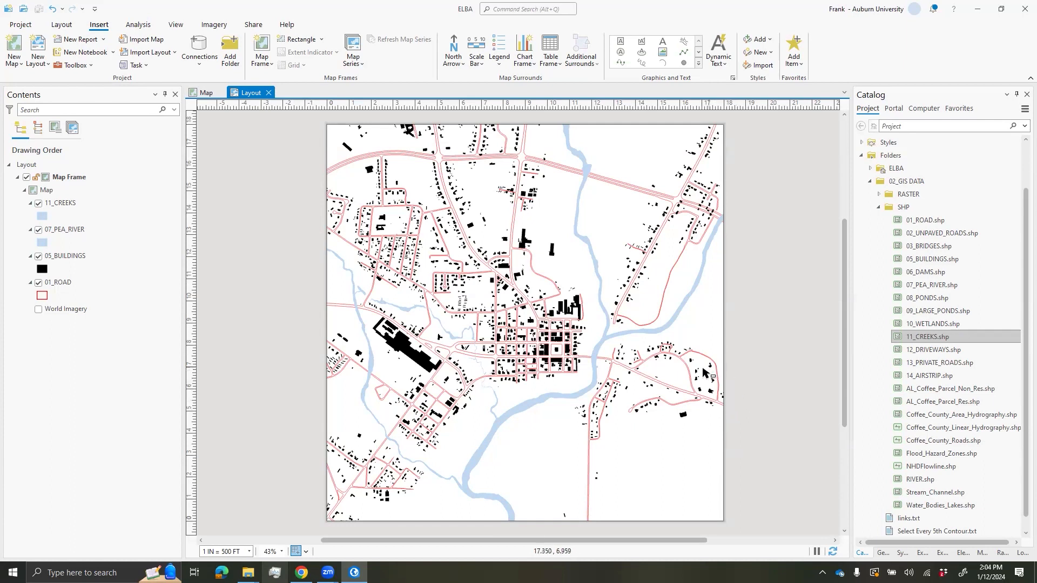
left_click_drag(737, 373, 740, 372)
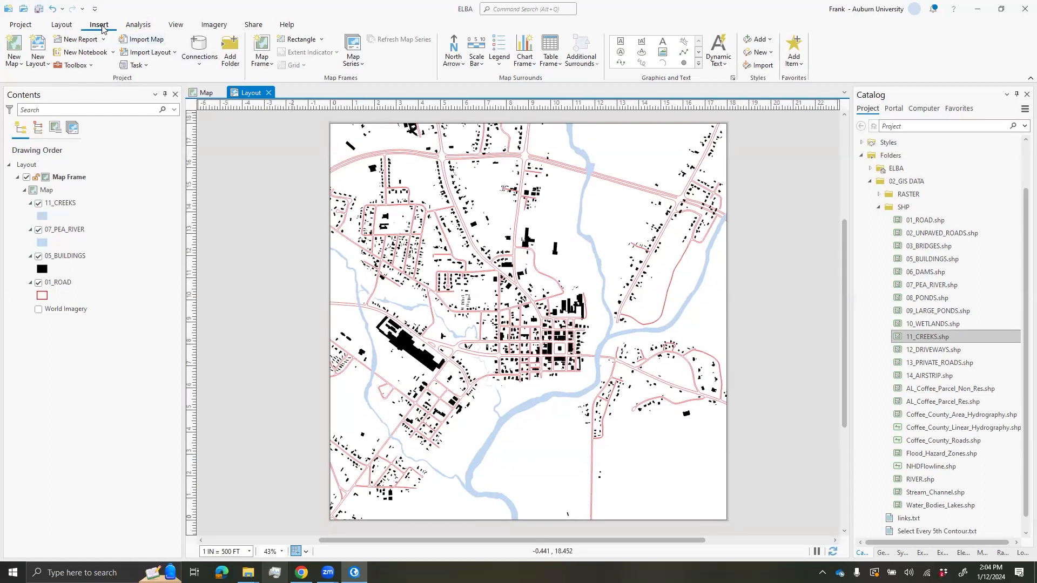
- Place a Magnetic North Left 1 north arrow at the page's lower right
left_click(454, 62)
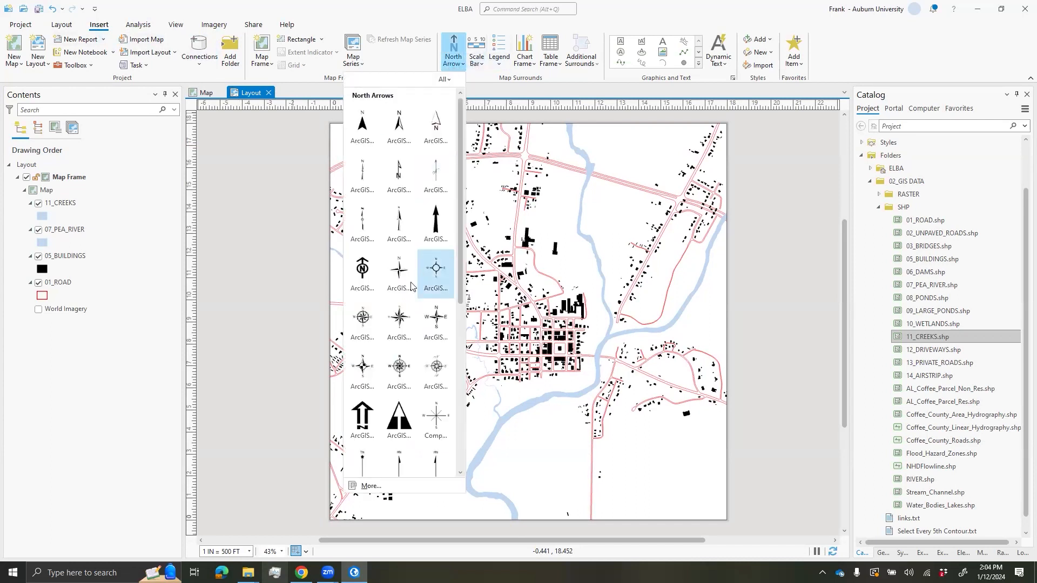
scroll(424, 286, "down", 3)
scroll(422, 297, "down", 1)
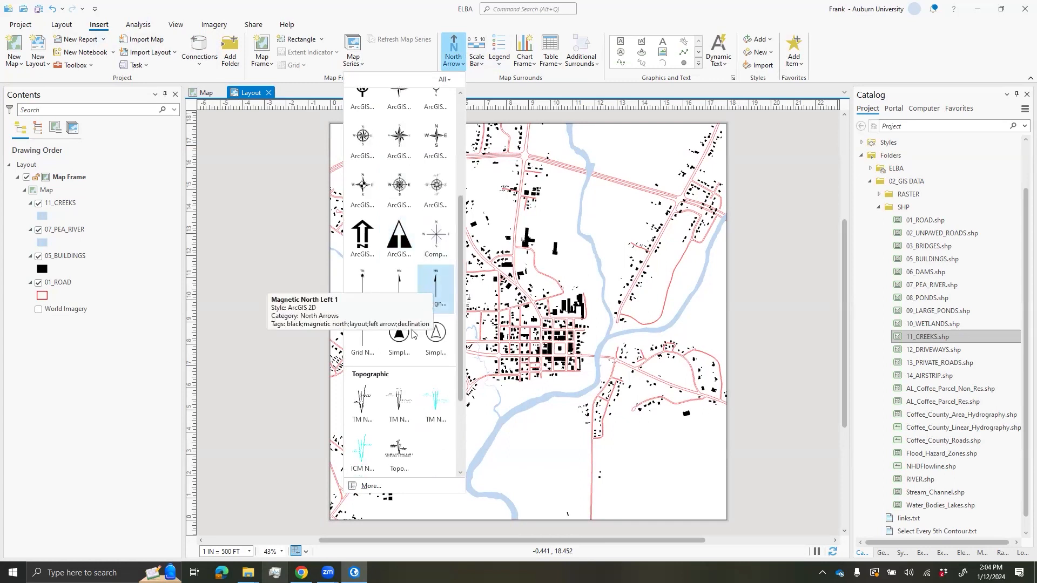
scroll(413, 414, "up", 2)
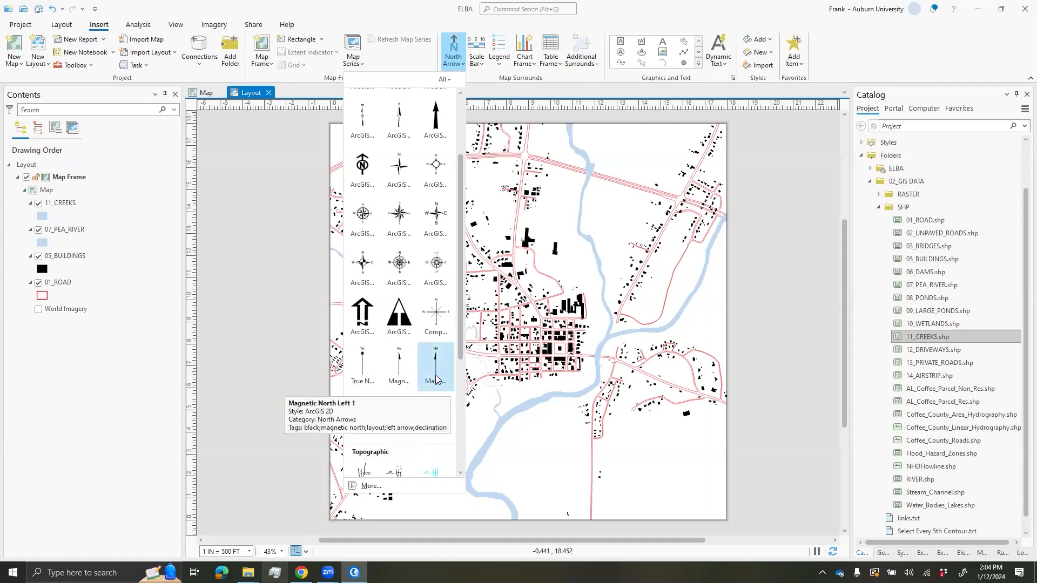
left_click(399, 374)
left_click_drag(701, 487, 741, 485)
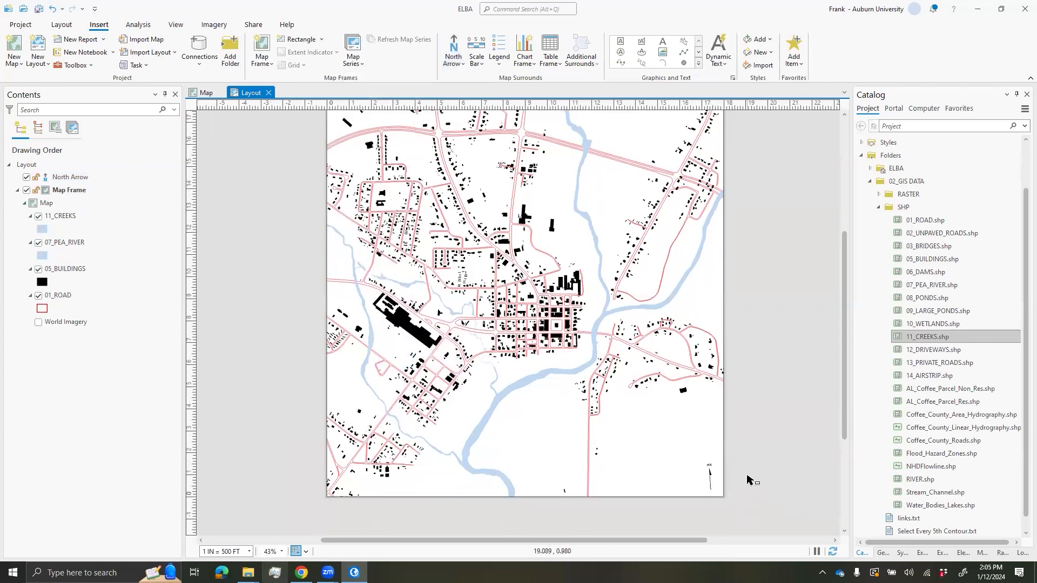
left_click(482, 67)
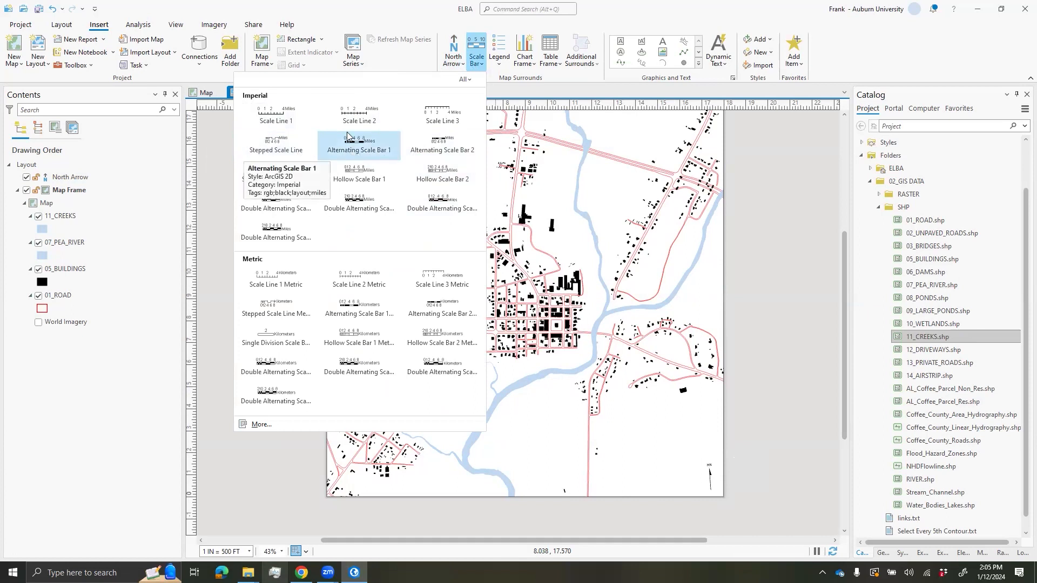
- Add a Scale Line 1 scale bar and move it up beside the north arrow
left_click(288, 122)
left_click_drag(611, 477, 690, 488)
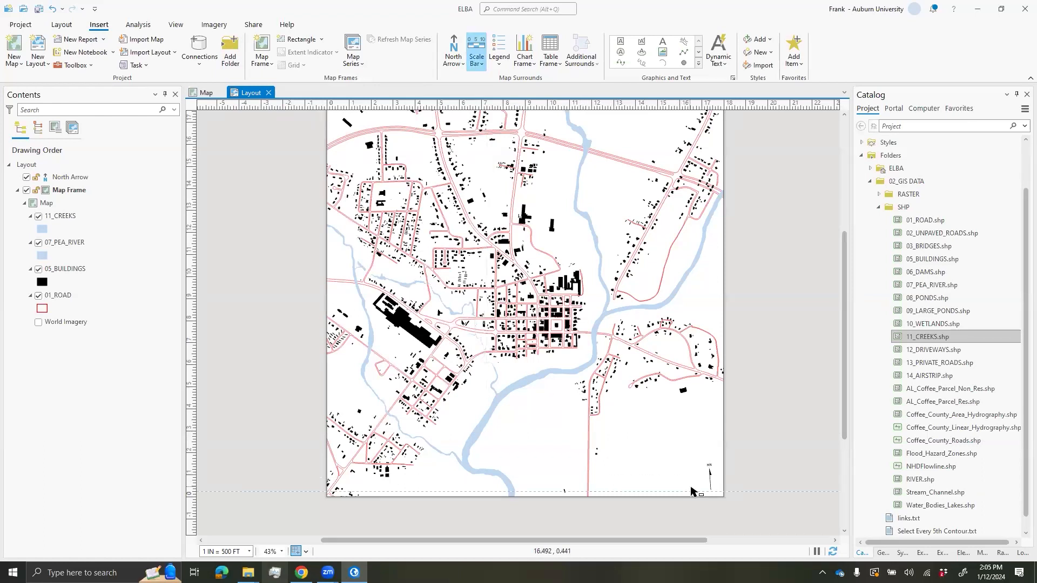
left_click(747, 471)
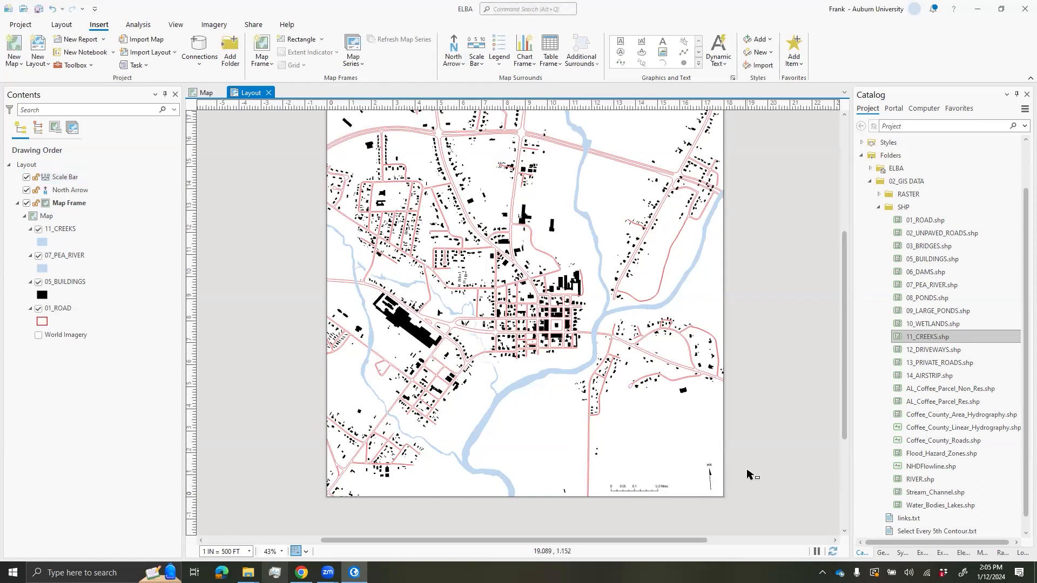
left_click_drag(736, 442, 684, 444)
left_click(620, 491)
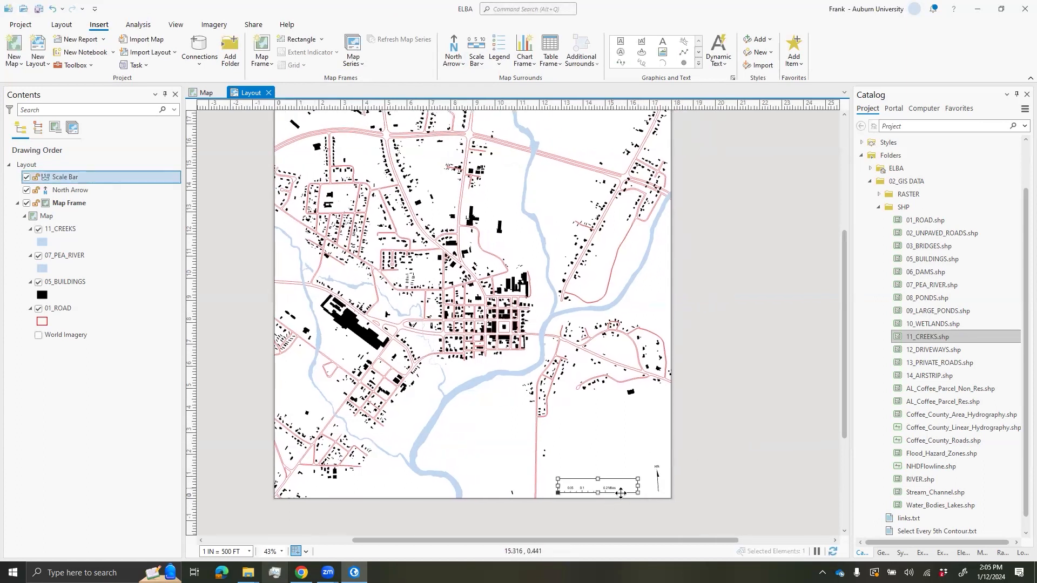
scroll(621, 493, "up", 5)
left_click_drag(612, 458, 632, 431)
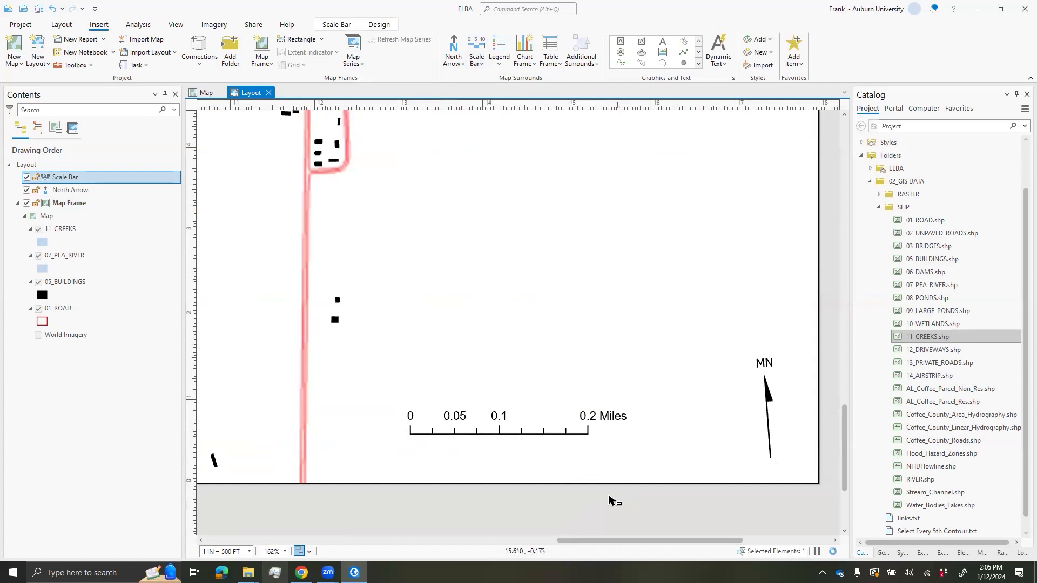
scroll(605, 426, "down", 2)
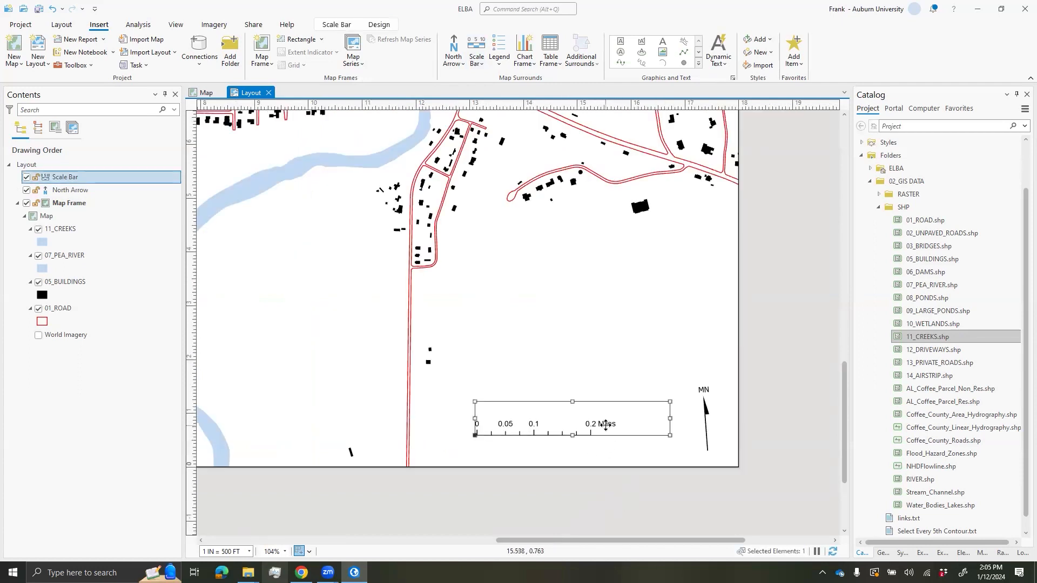
- Set the scale bar units to US Feet and widen it to span 0–2,000
right_click(608, 428)
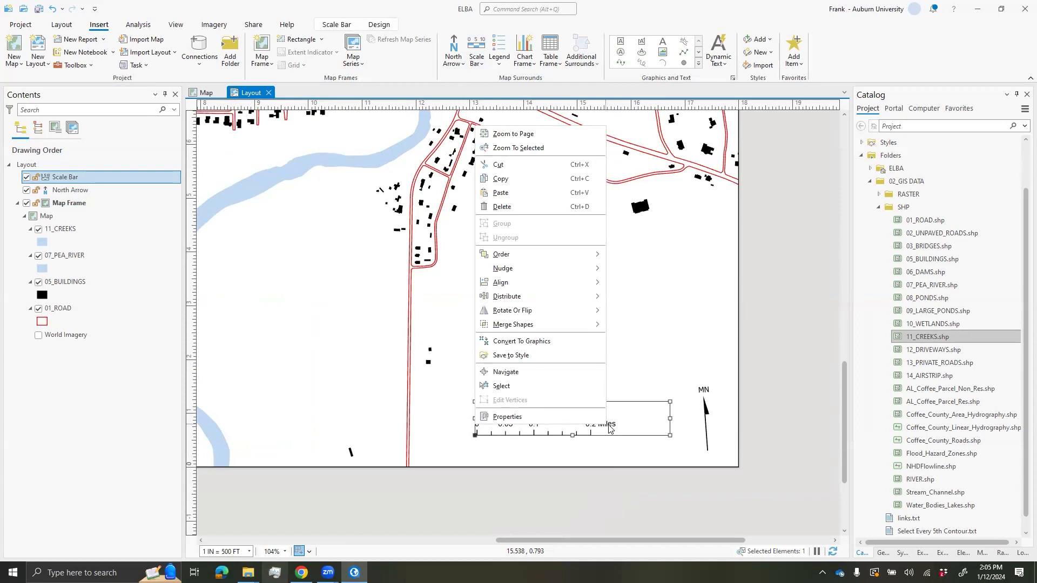
left_click(574, 419)
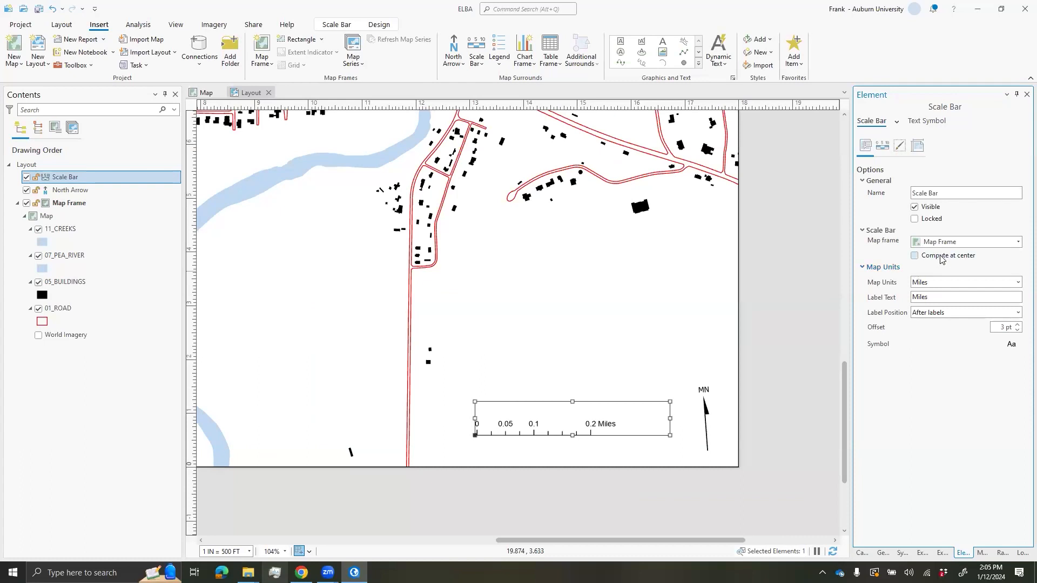
left_click(1017, 283)
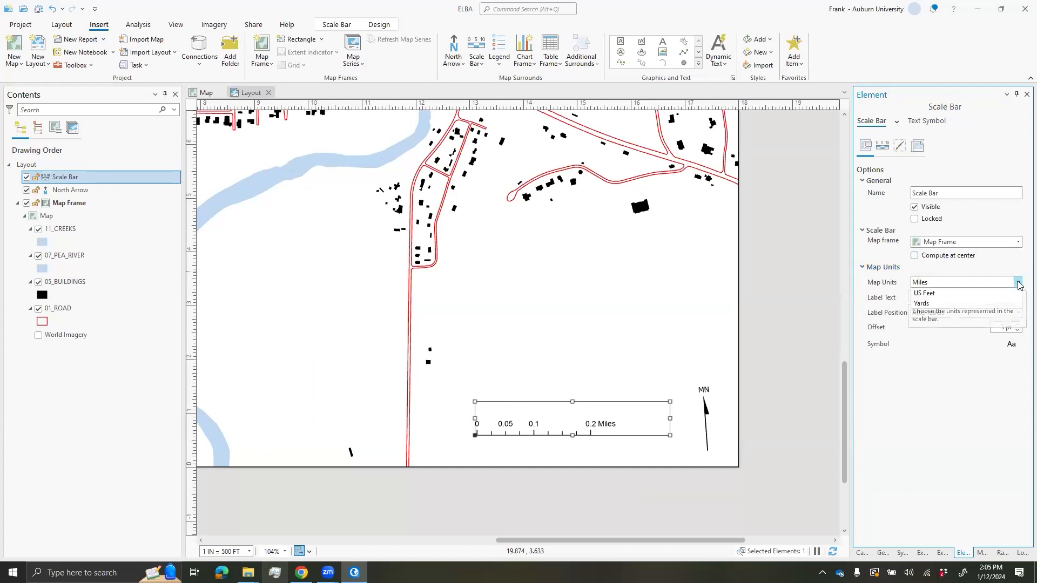
left_click(944, 339)
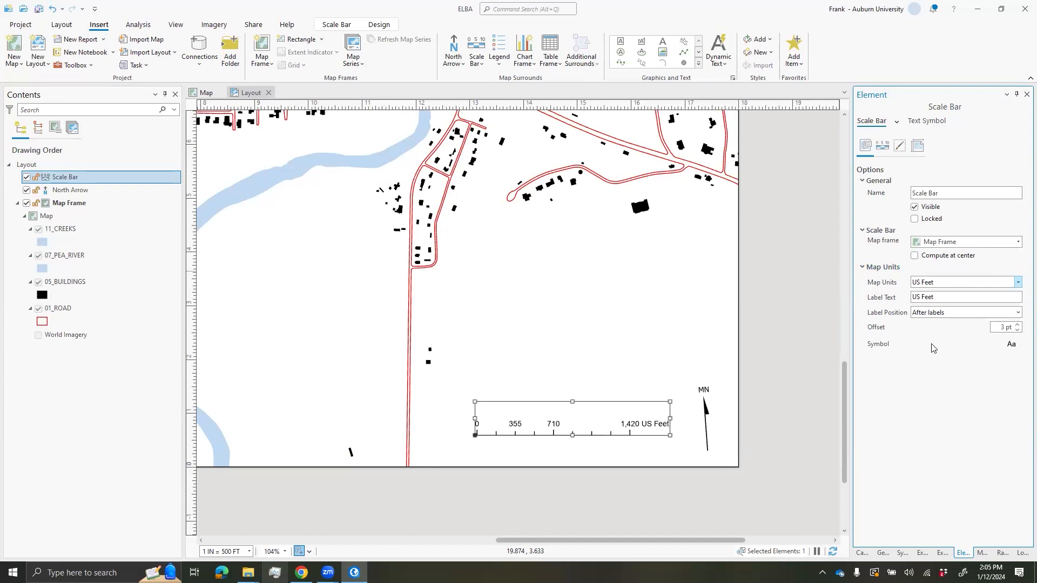
left_click_drag(475, 419, 443, 419)
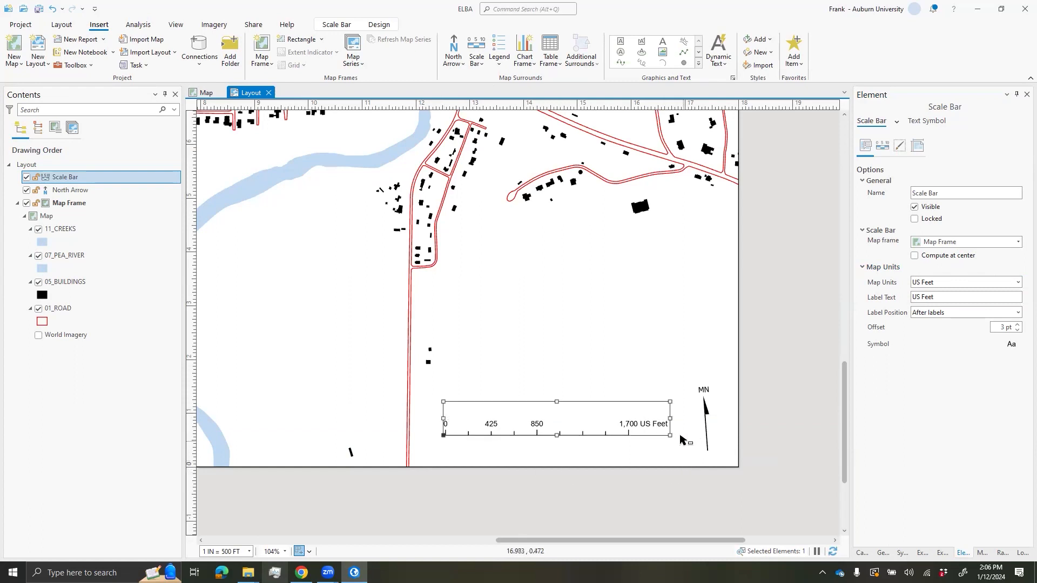
left_click_drag(672, 419, 690, 419)
left_click_drag(442, 418, 430, 421)
- Nudge the scale bar and north arrow slightly higher on the page
left_click(508, 496)
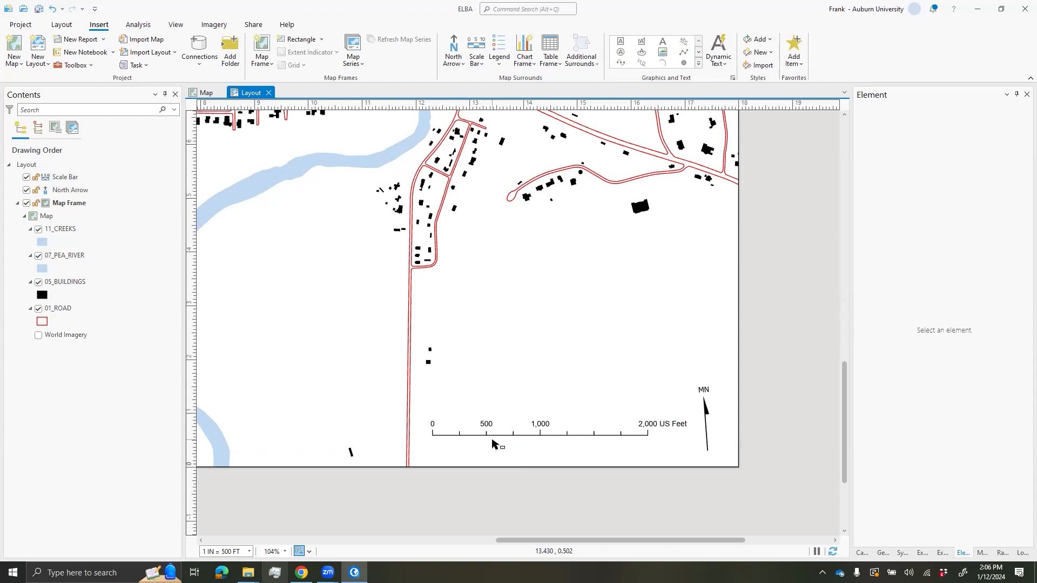
left_click_drag(594, 431, 590, 415)
left_click_drag(702, 404, 702, 376)
left_click(766, 384)
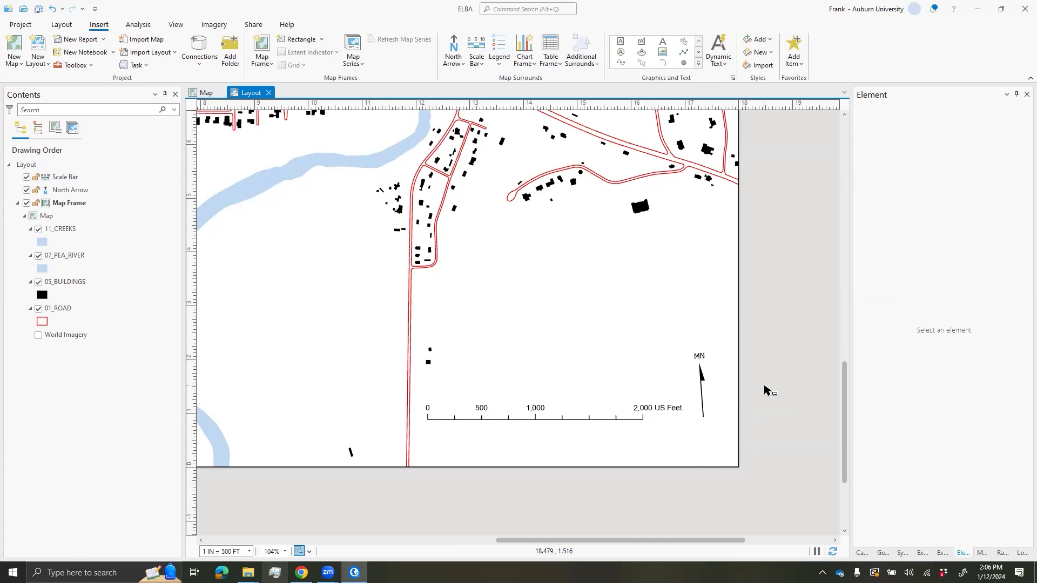
scroll(769, 381, "down", 5)
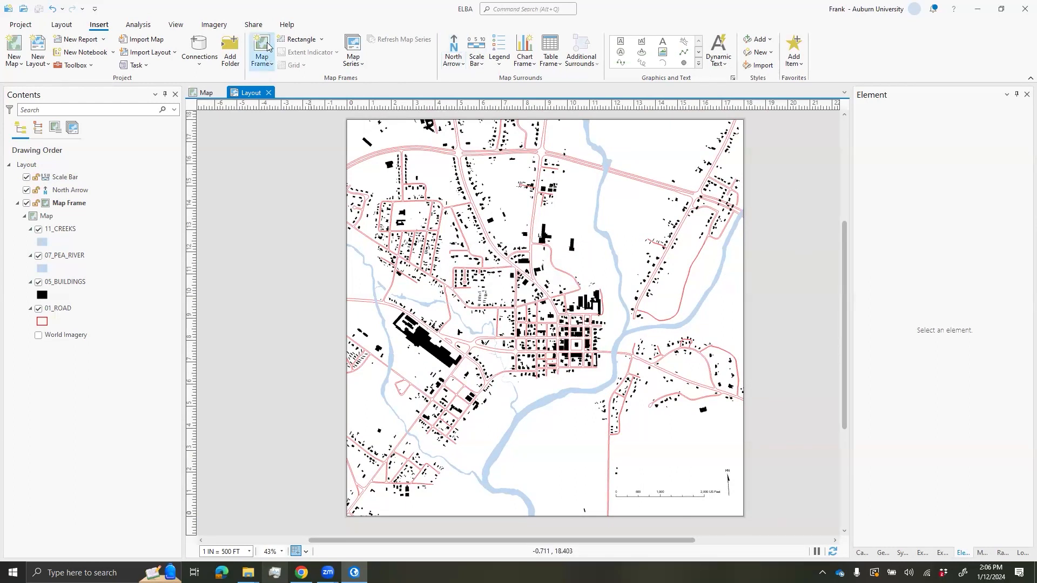
- Start a default layout export and change its file type to SVG
left_click(255, 26)
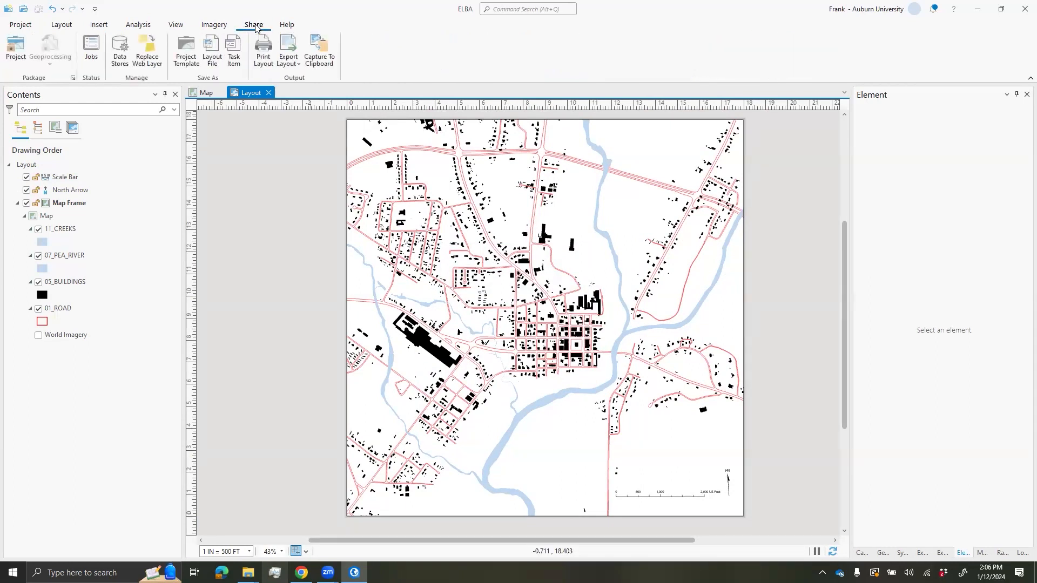
left_click(292, 64)
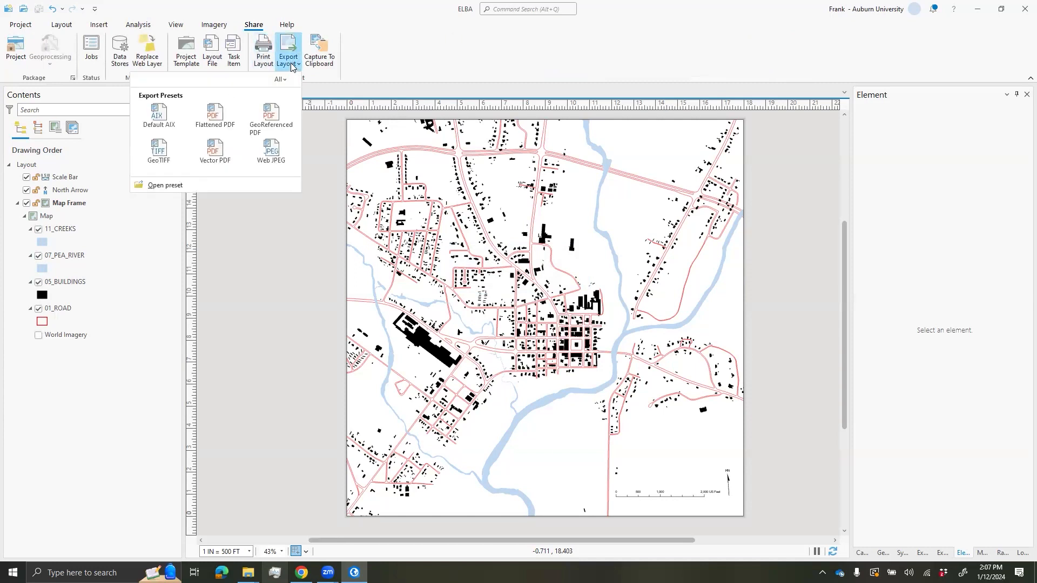
left_click(161, 127)
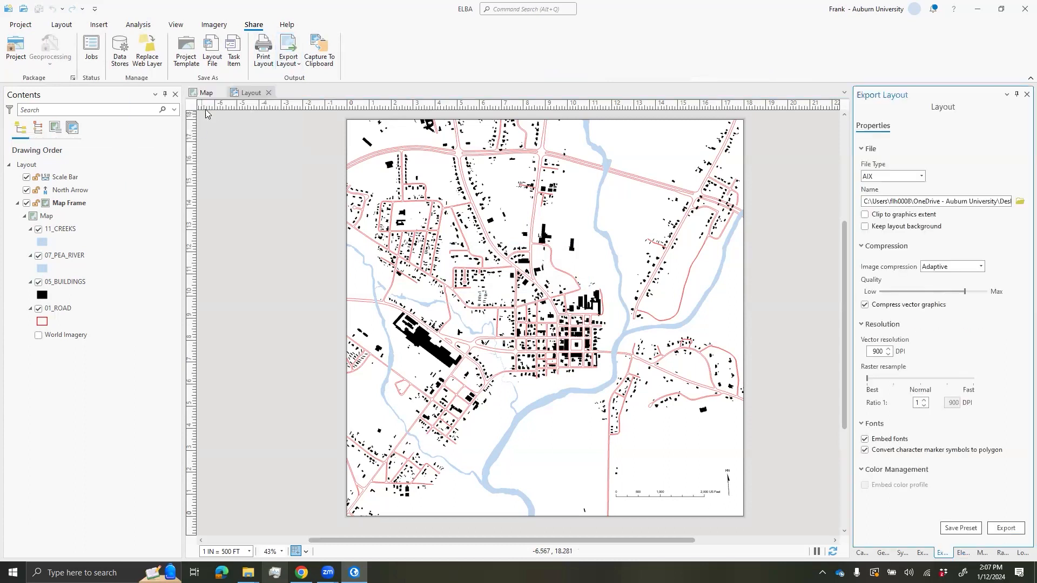
left_click(921, 177)
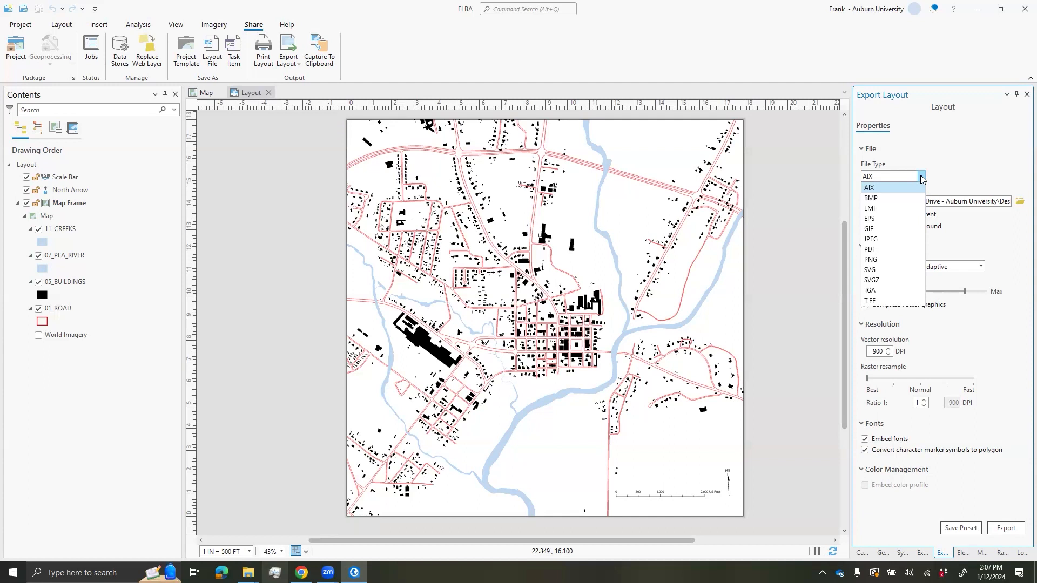
left_click(900, 270)
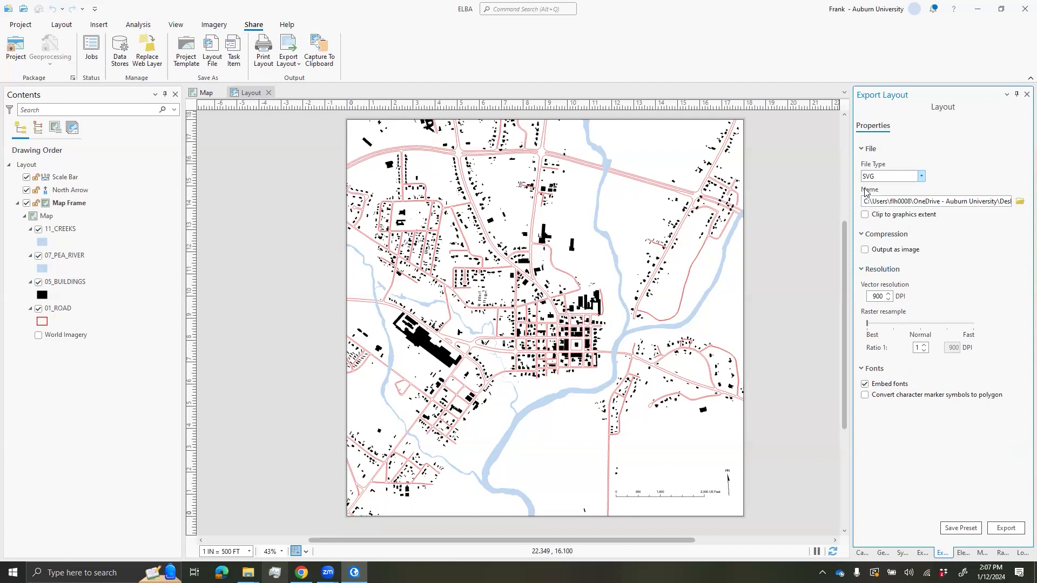
left_click(1020, 203)
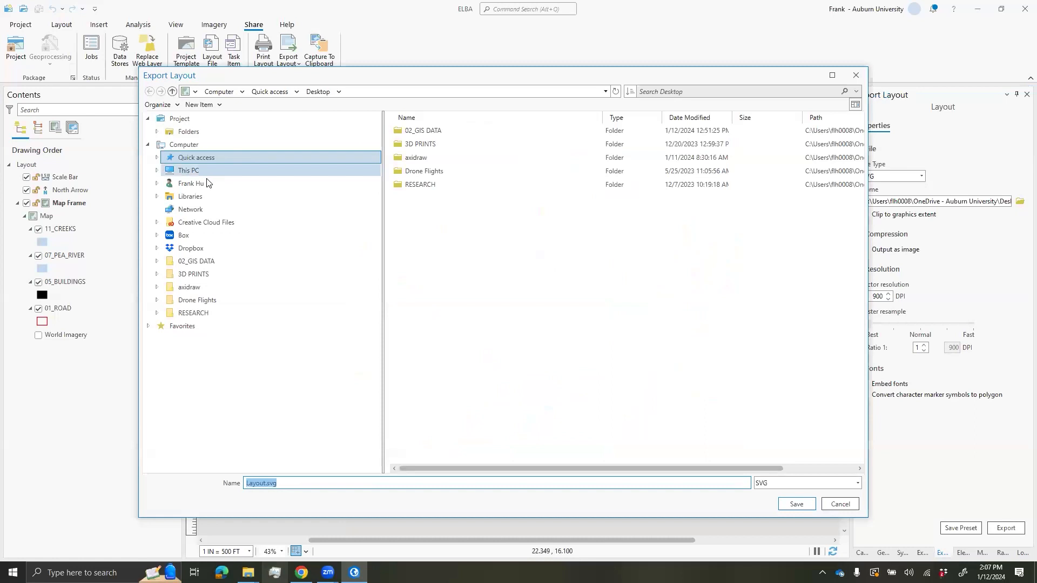
- Export the layout to the Desktop as elba_simple_basemap.svg
left_click(194, 135)
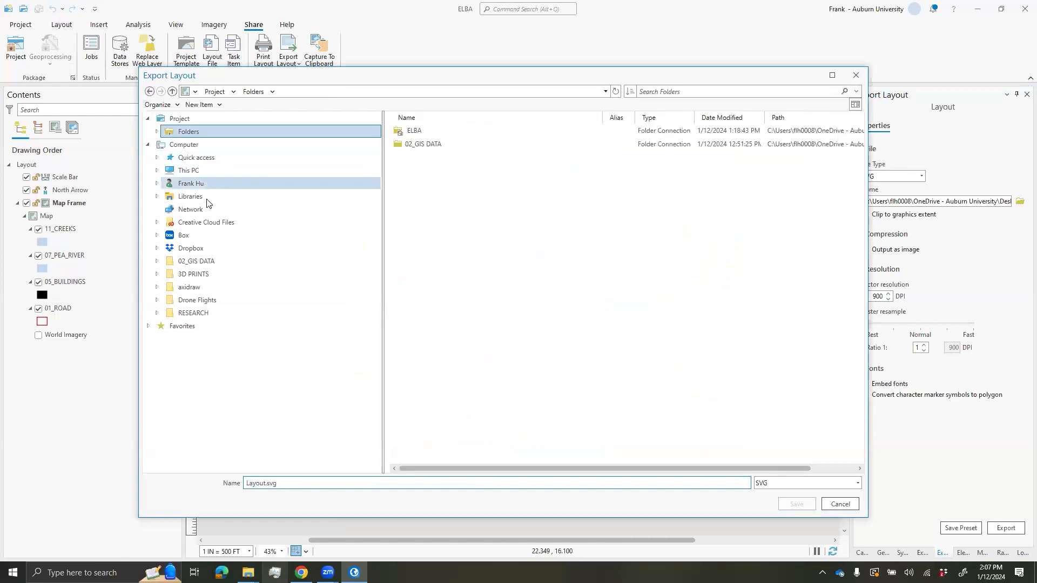
left_click(183, 171)
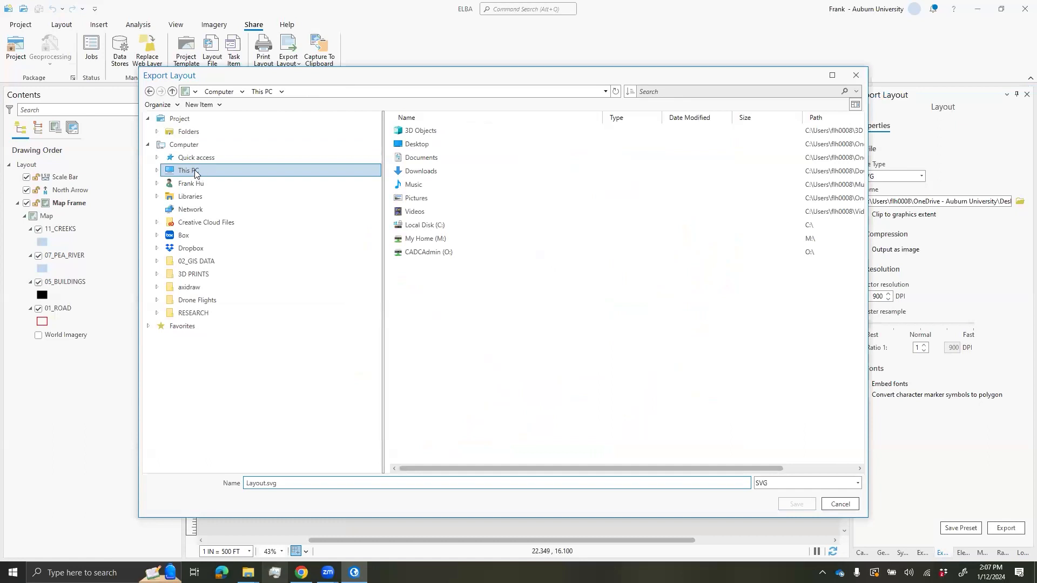
double_click(417, 144)
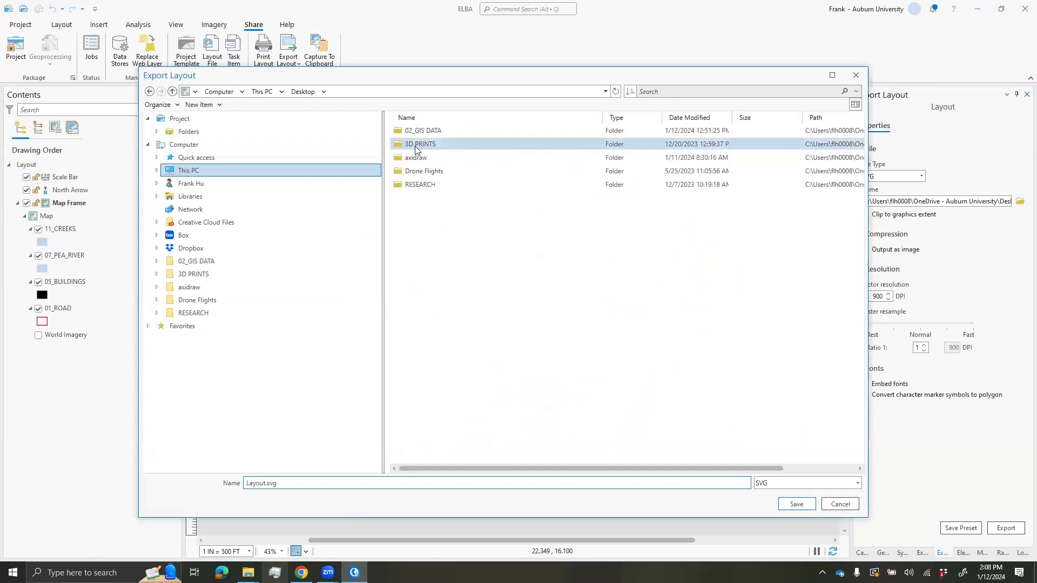
double_click(266, 483)
left_click(249, 483)
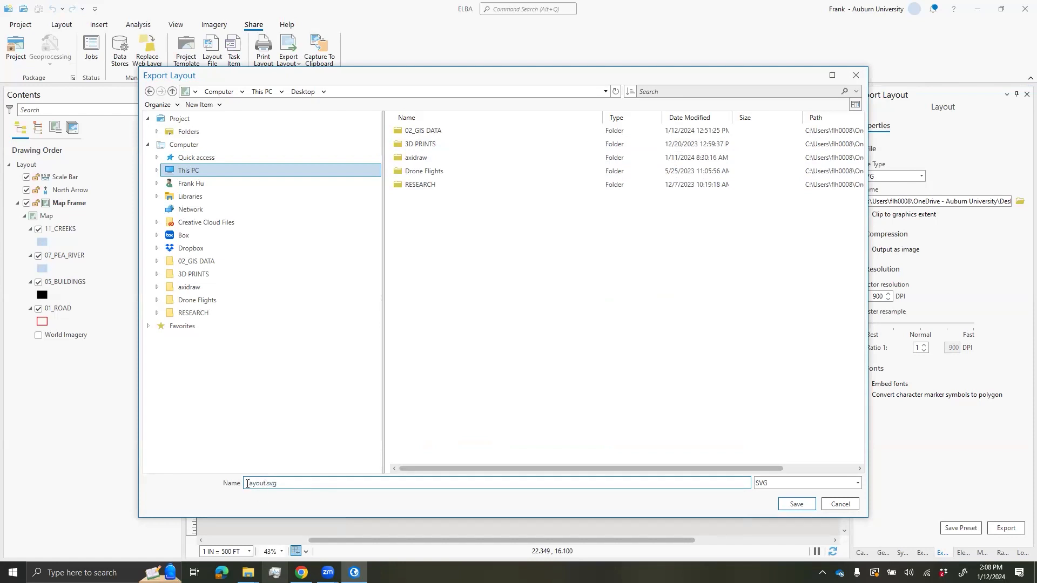
type("elba_simple_basemap")
left_click(793, 505)
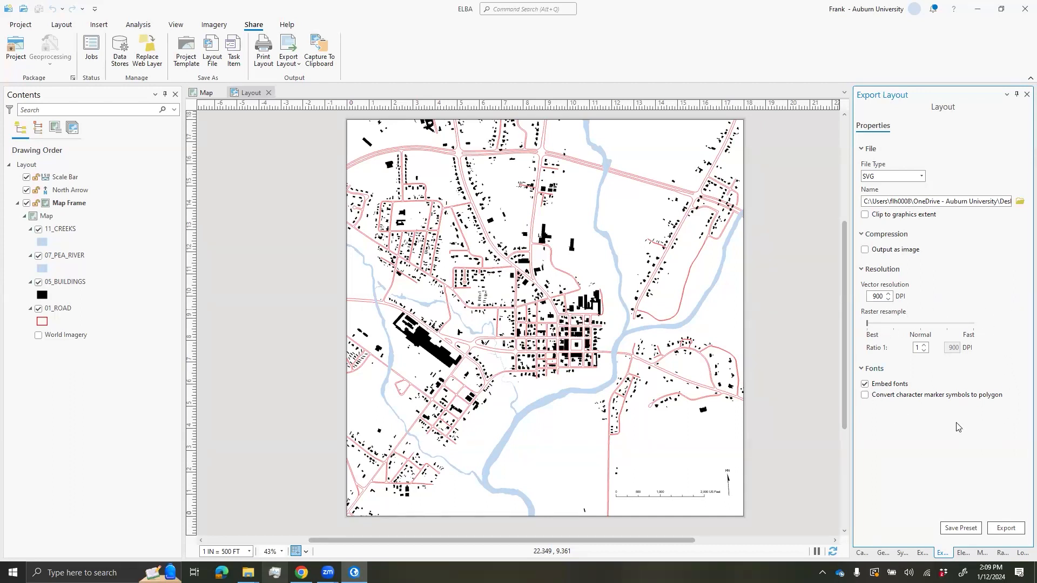
left_click(1005, 528)
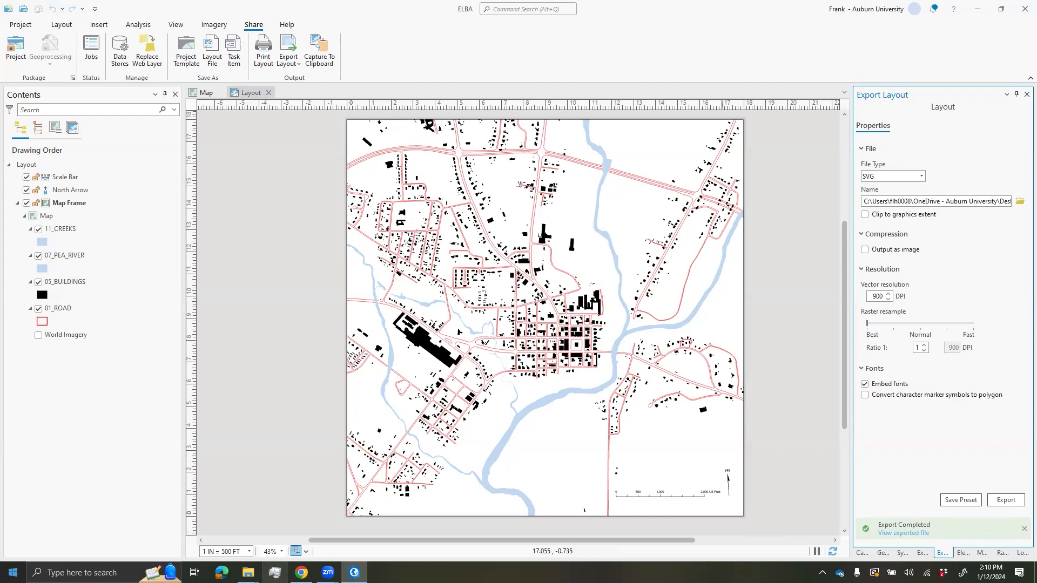
key("super")
- Launch Illustrator and open elba_simple_basemap.svg from the Desktop, accepting the import warning
type("illustroa")
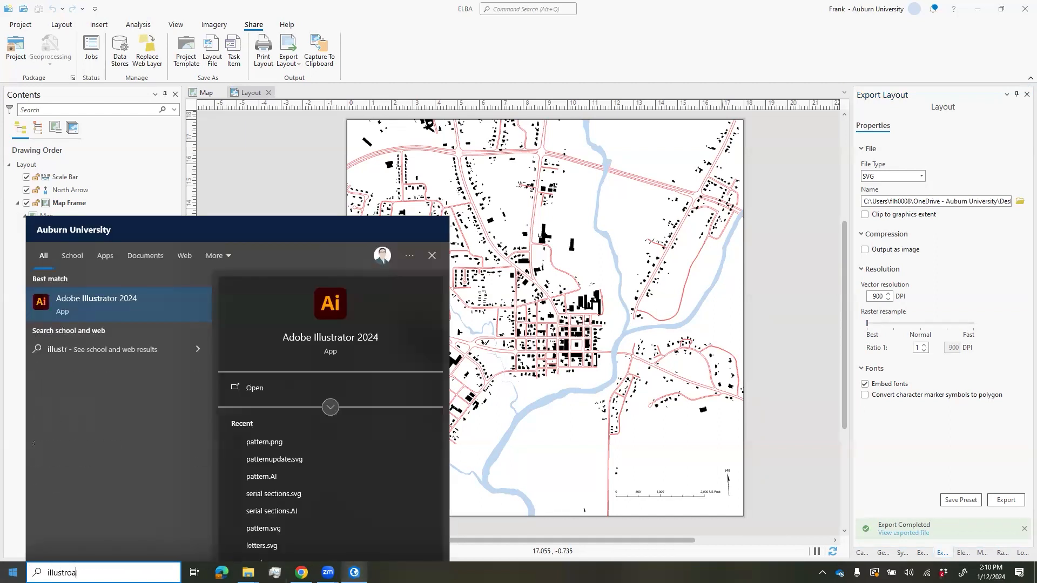
key("Return")
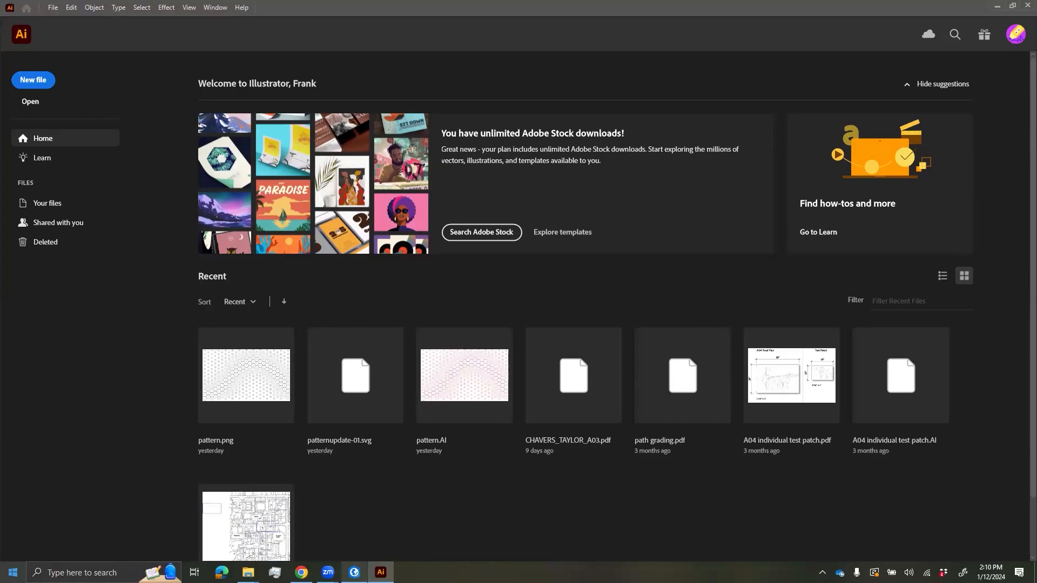
left_click(32, 107)
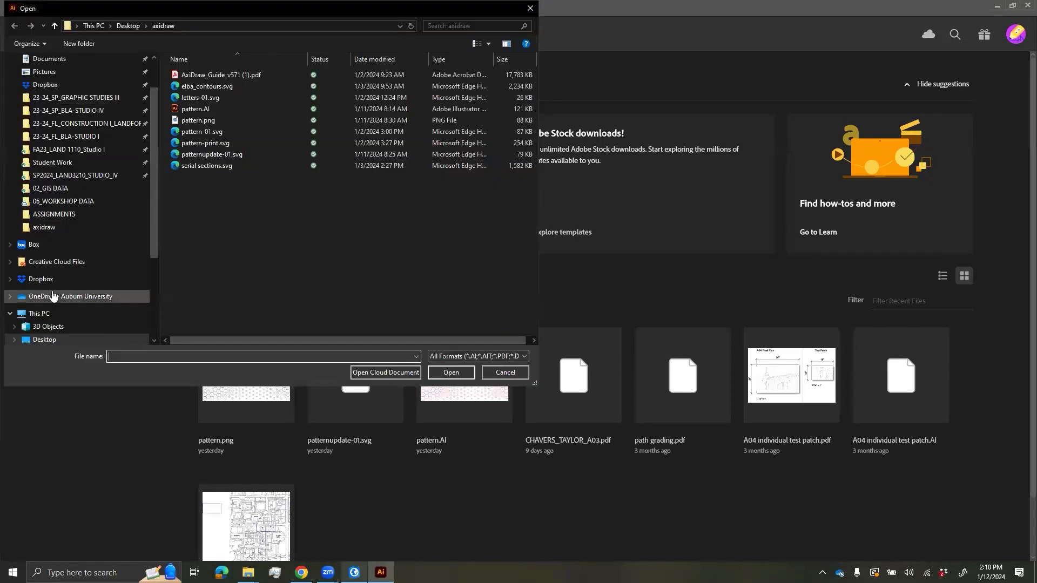
left_click(48, 339)
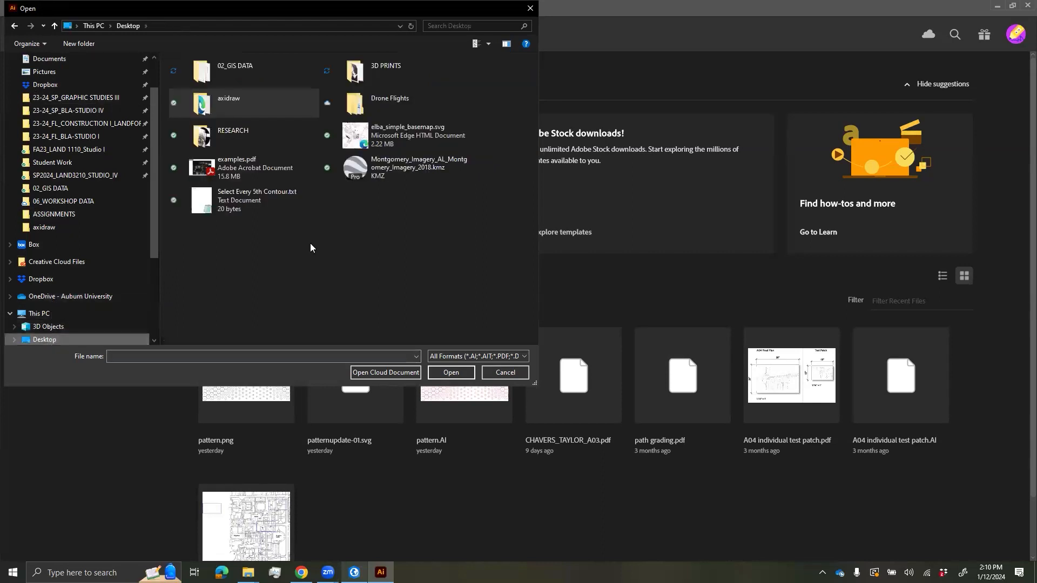
left_click(393, 139)
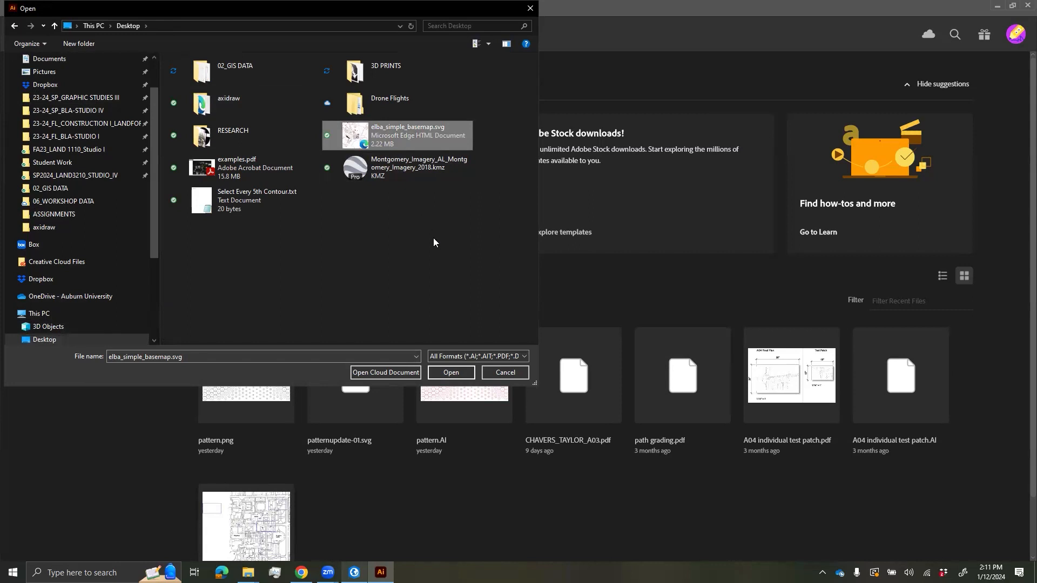
left_click(453, 374)
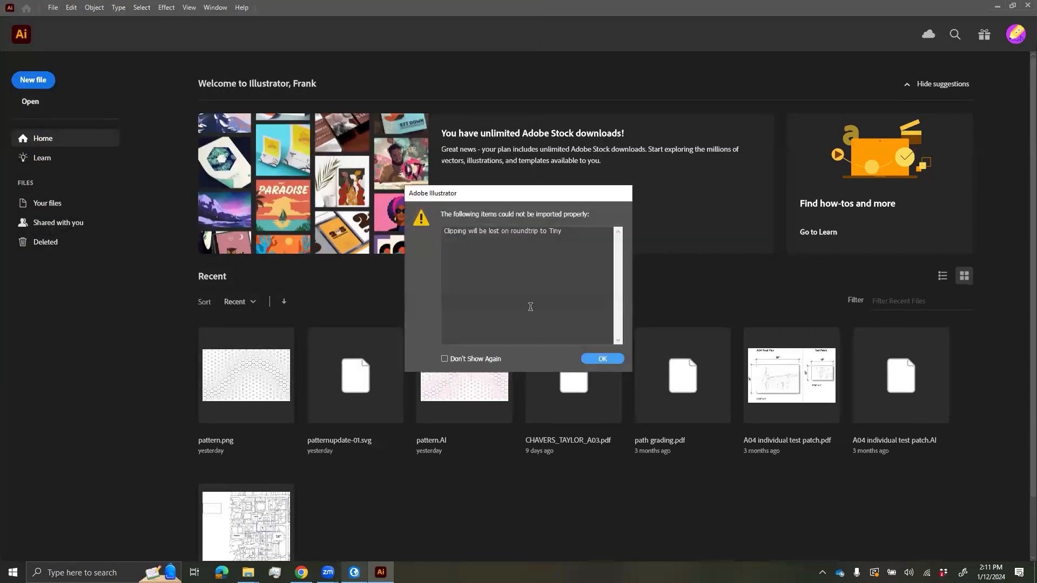
left_click(602, 359)
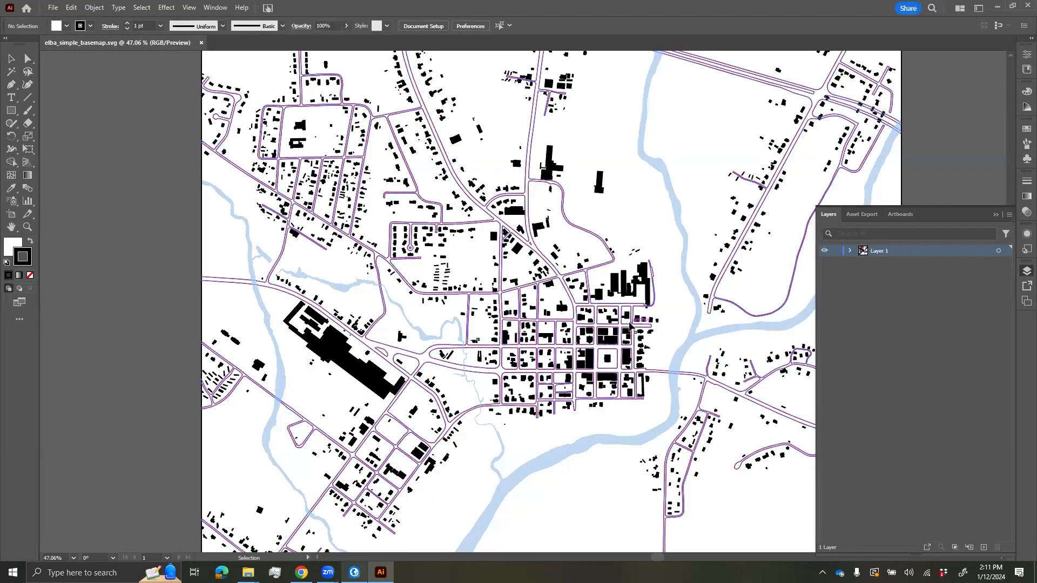
- Enlarge the Layers panel and inspect the Scale Bar, North Arrow and Map Frame layers
key("ctrl+minus")
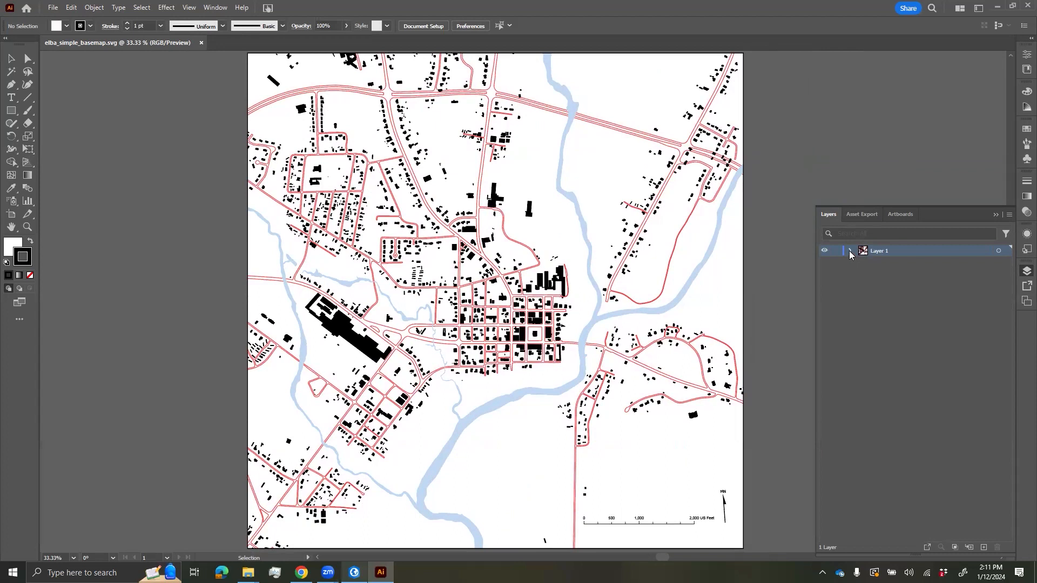
left_click_drag(929, 192, 929, 156)
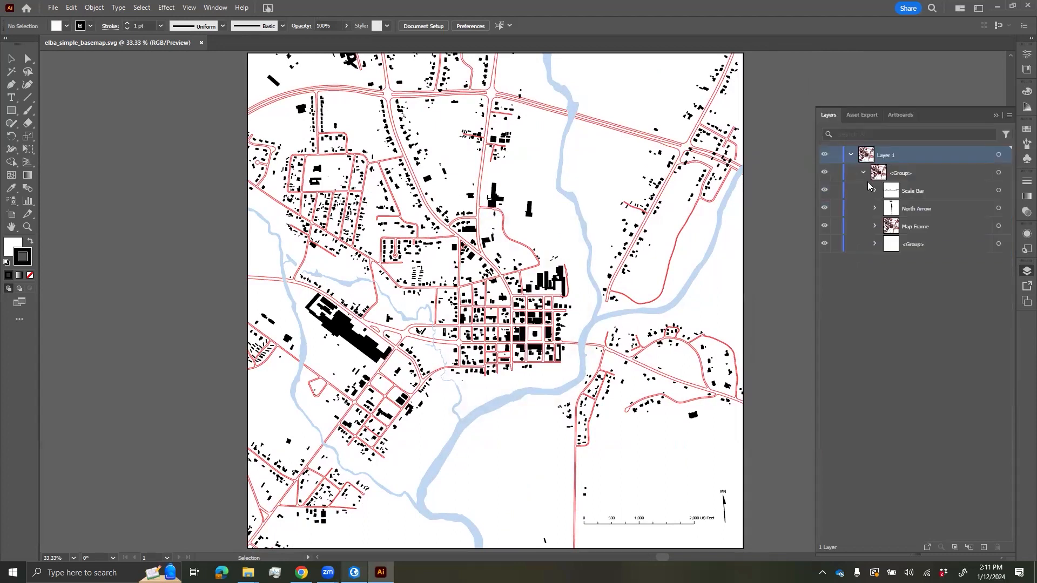
left_click(916, 178)
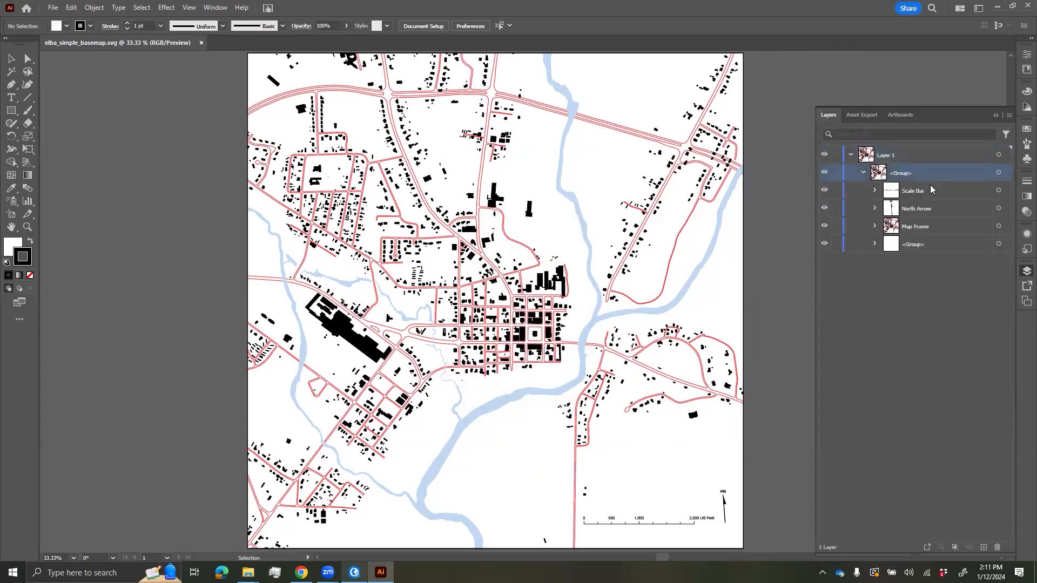
left_click(929, 186)
left_click(935, 207)
left_click(935, 226)
left_click(936, 248)
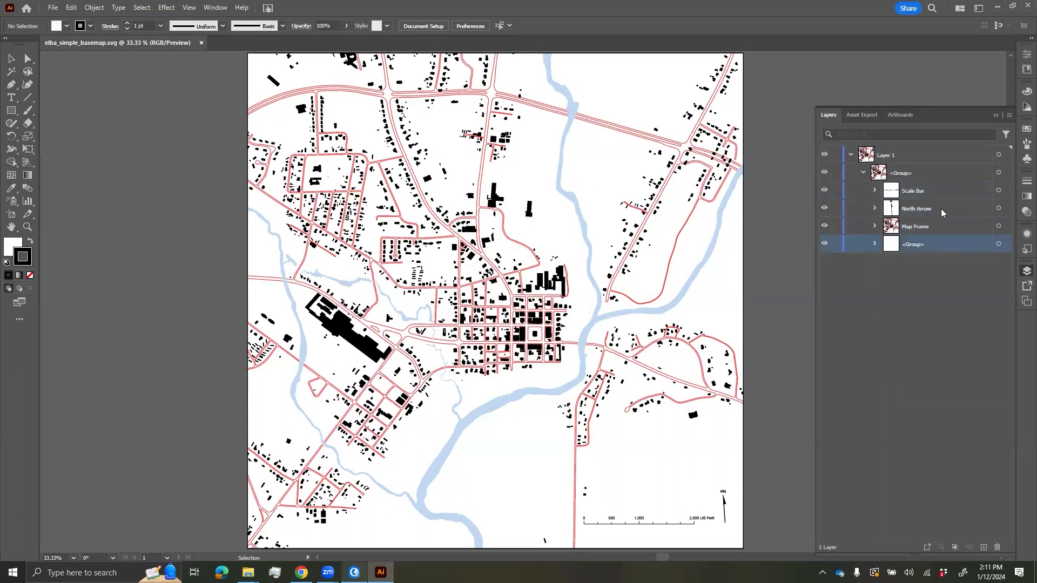
left_click(940, 191)
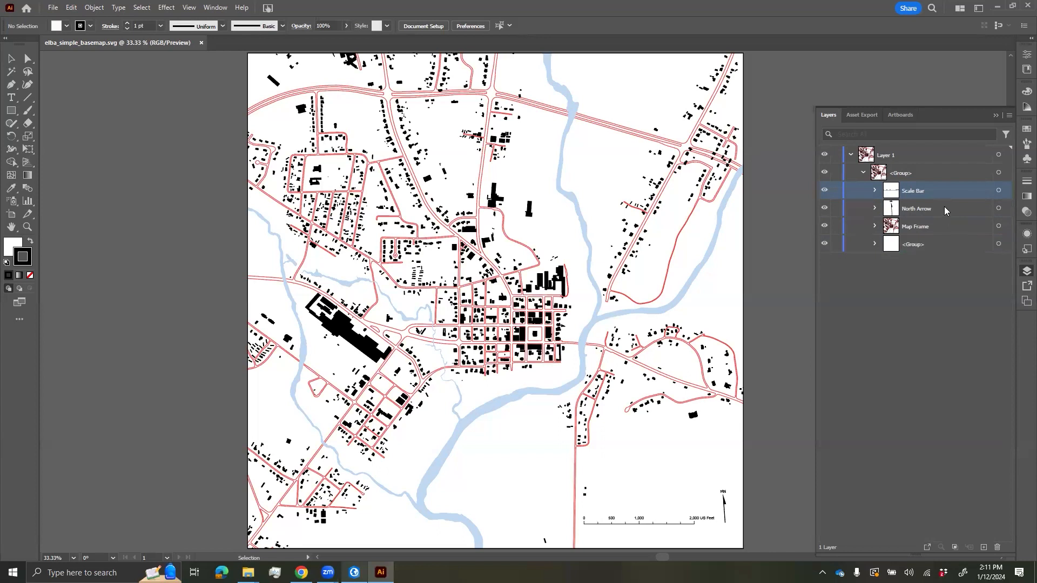
left_click(945, 209)
left_click(934, 226)
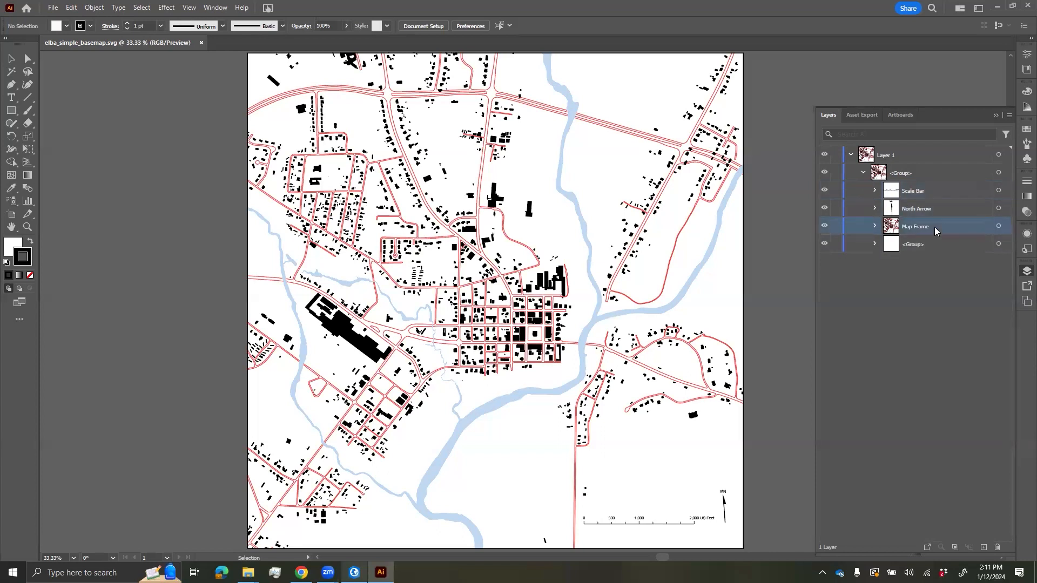
- Expand Map Frame and step through its sublayers down to 1 ROAD
left_click(875, 225)
left_click(960, 281)
left_click(960, 297)
left_click(961, 314)
left_click(965, 334)
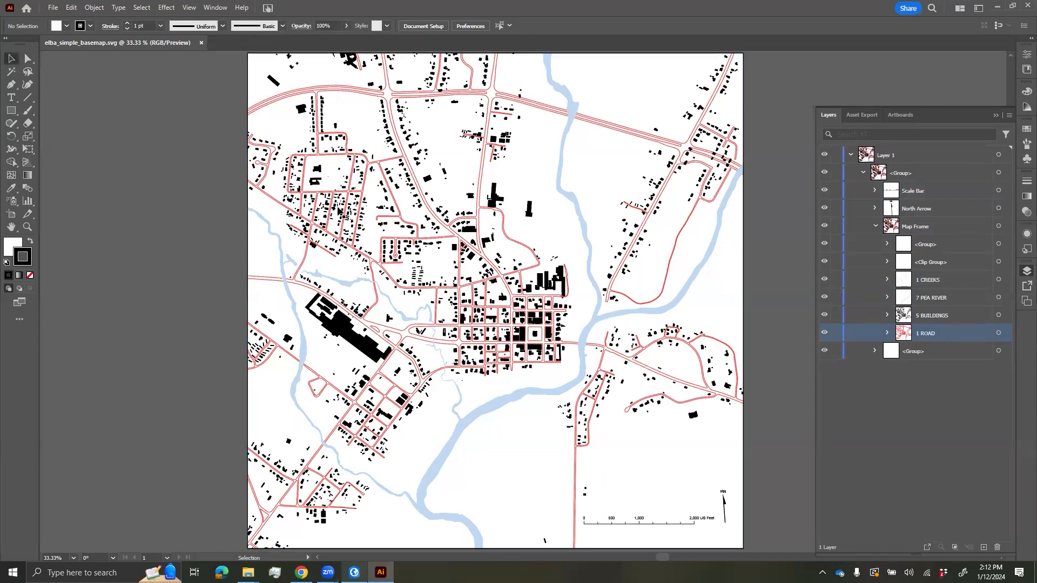
- Select the whole map group and drag it up-left off the artboard
left_click(417, 206)
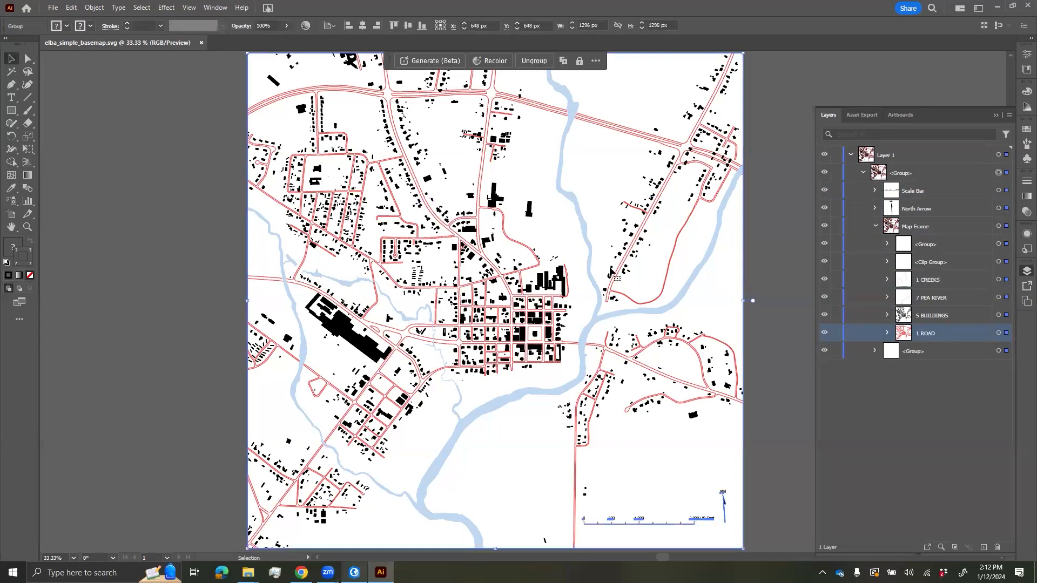
scroll(753, 251, "down", 1)
left_click_drag(660, 184, 557, 166)
left_click(747, 233)
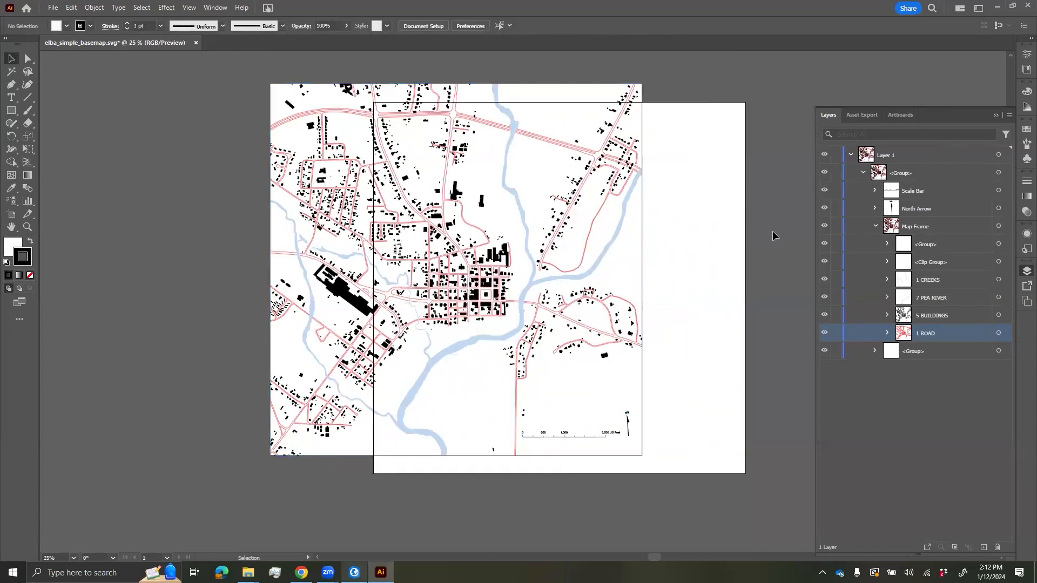
- Undo the map move, add new empty layers, and expand Layer 1
key("ctrl+z")
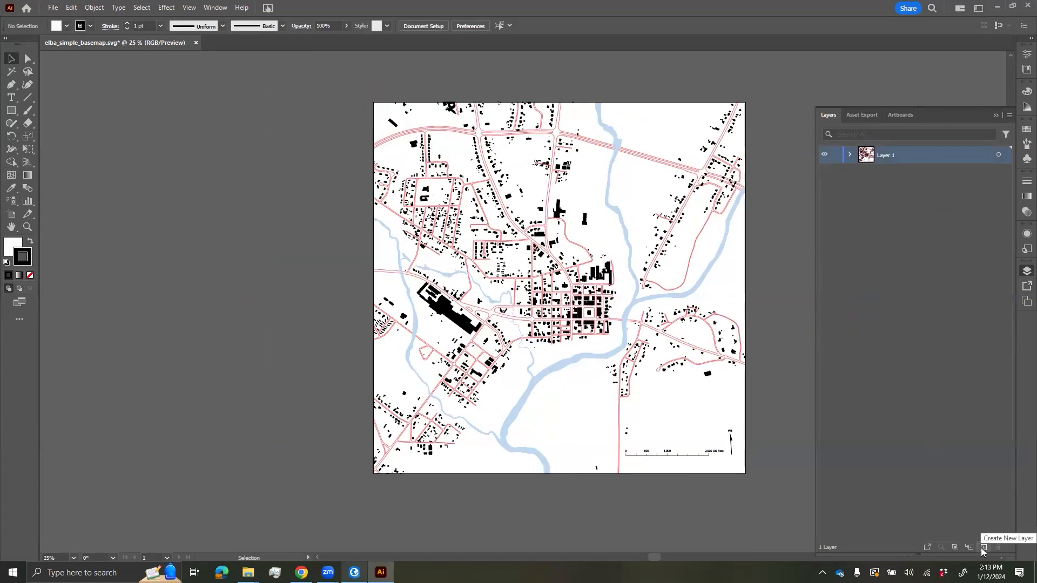
left_click(981, 548)
left_click(981, 548)
left_click(981, 547)
left_click(981, 547)
left_click(981, 547)
left_click(981, 547)
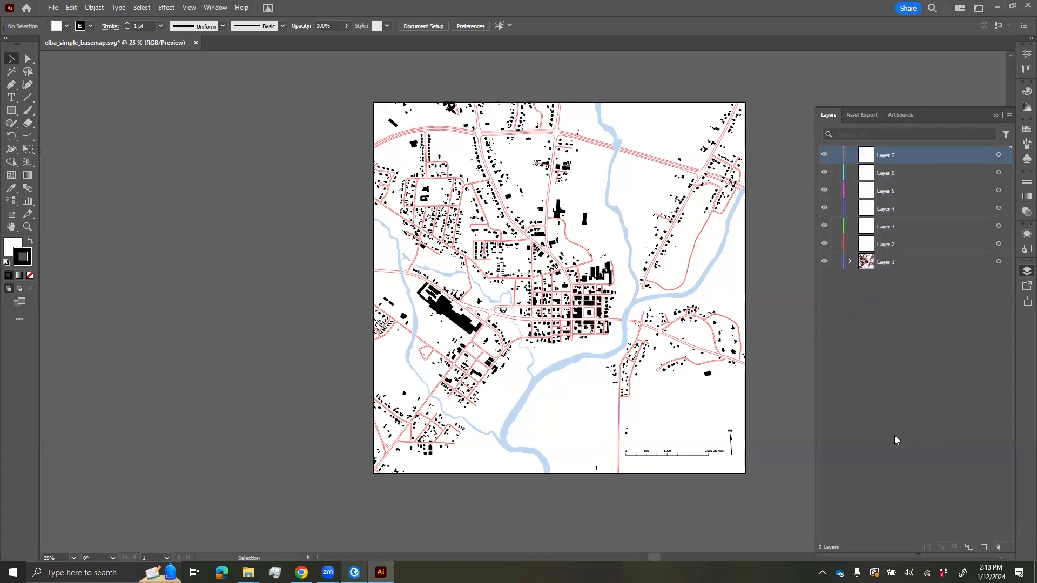
left_click(894, 435)
left_click(850, 262)
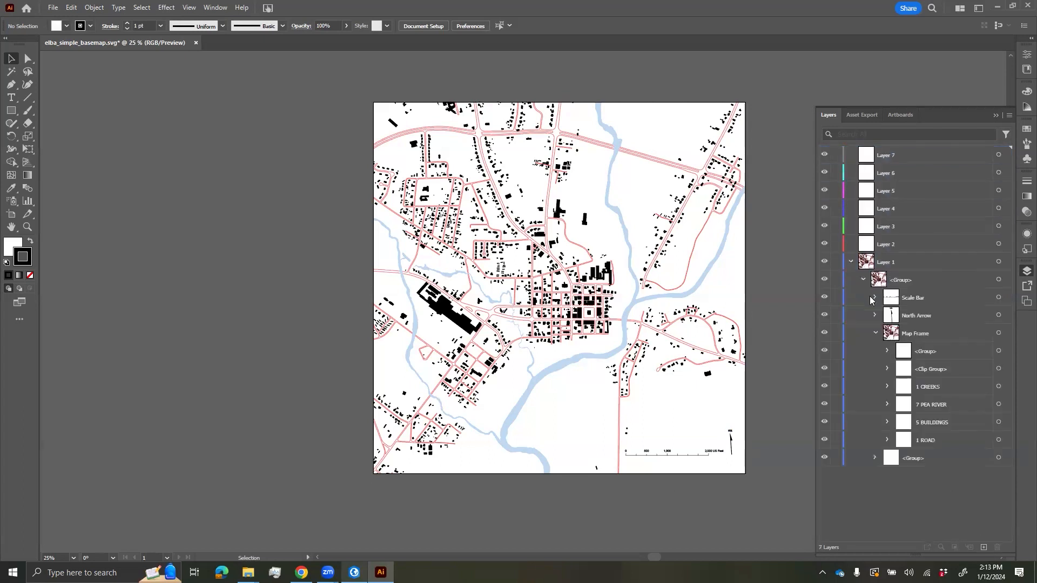
left_click(916, 269)
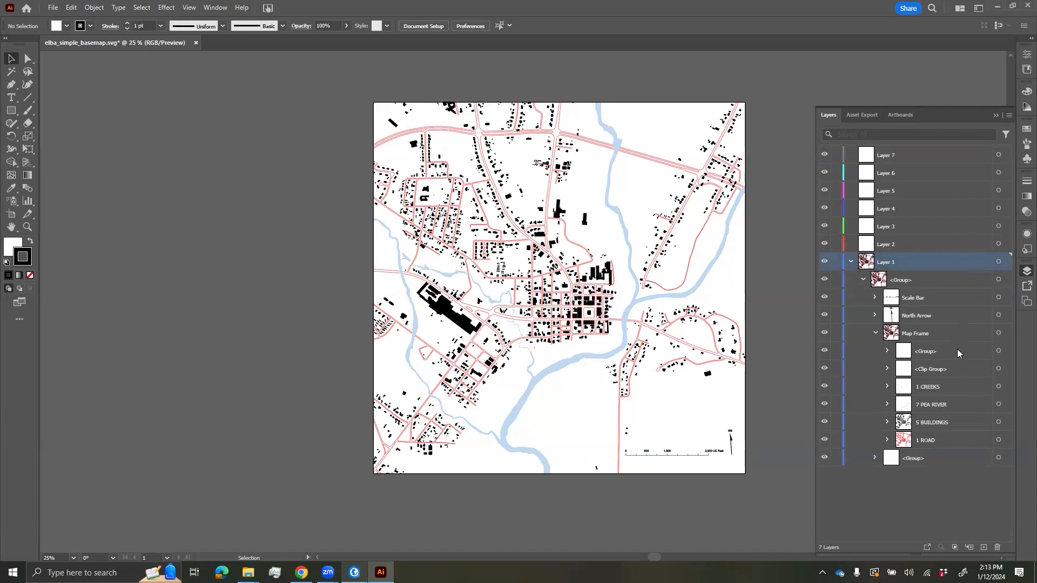
- Move Scale Bar, North Arrow and 1 CREEKS into Layers 7, 6 and 5
left_click_drag(914, 300, 891, 153)
left_click_drag(914, 300, 889, 174)
left_click(929, 356)
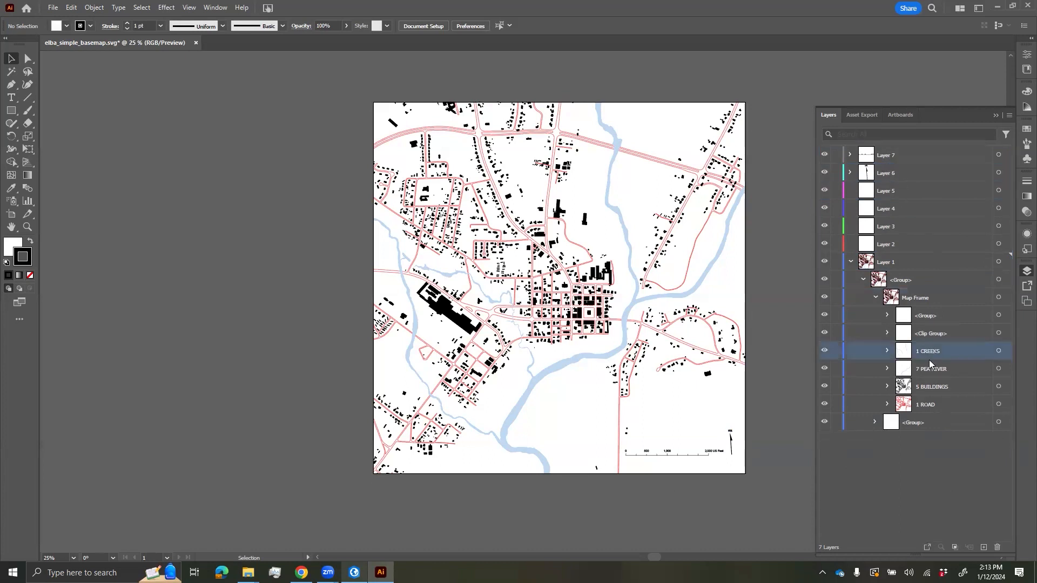
left_click_drag(936, 352, 892, 242)
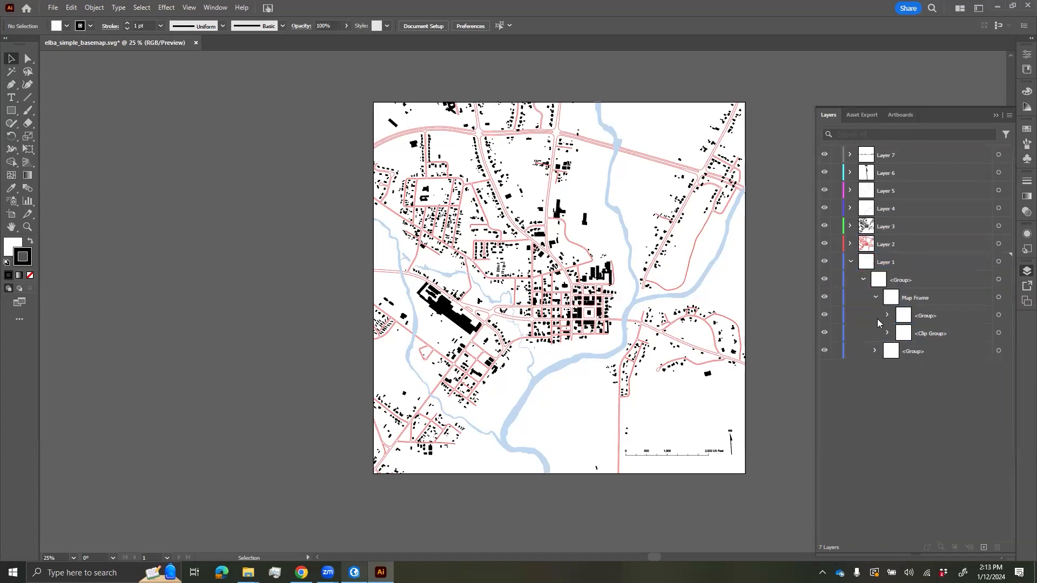
- Select the remaining Map Frame <Group> and <Clip Group>, then reactivate Layer 1
left_click(943, 264)
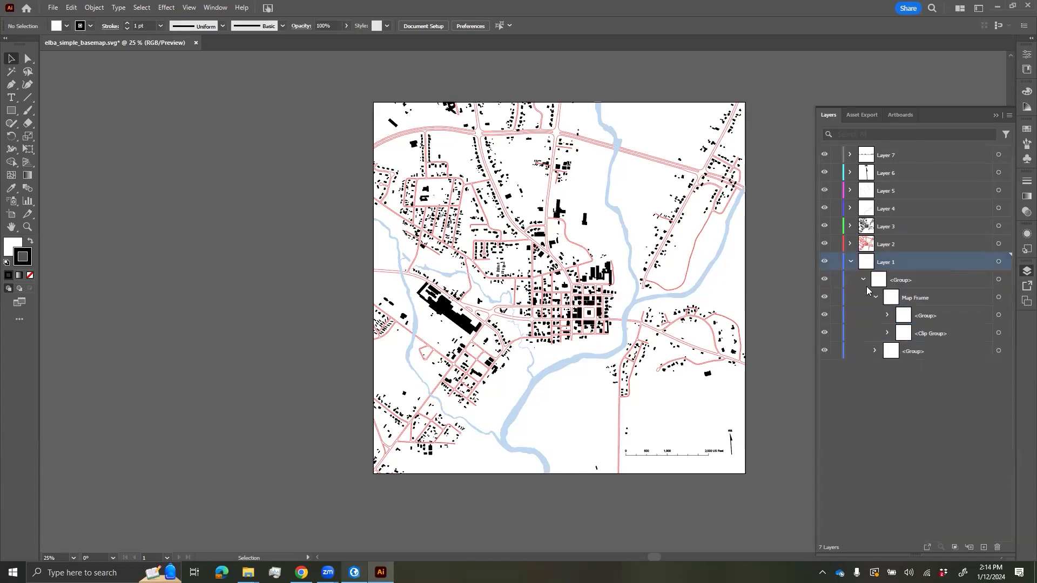
left_click(957, 317)
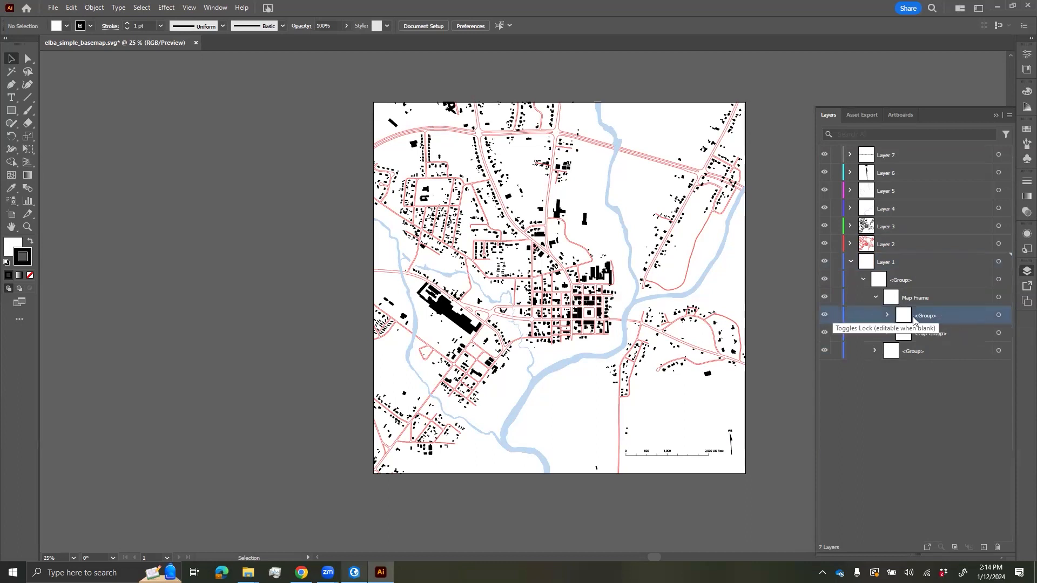
left_click(999, 316)
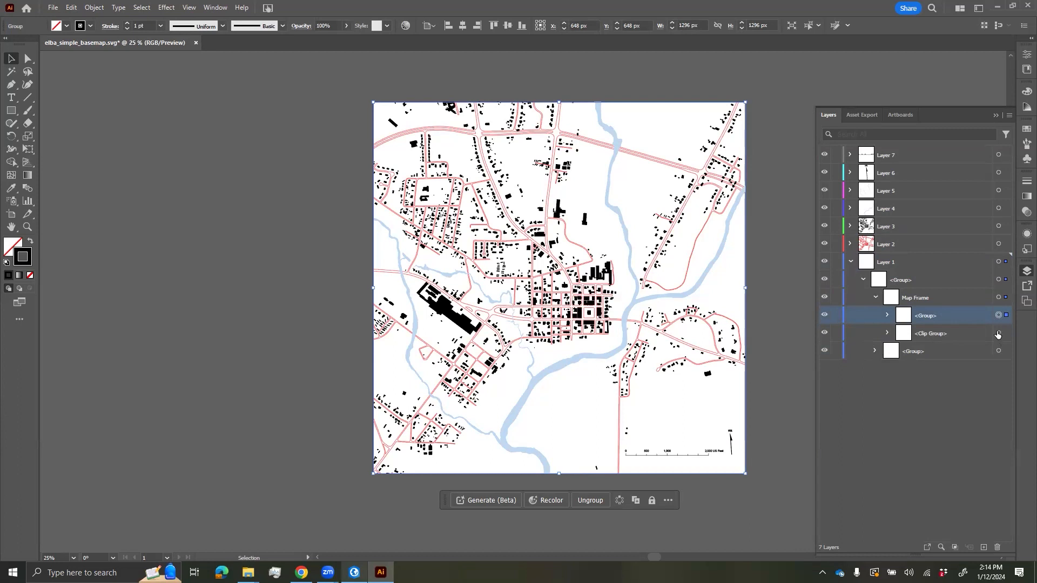
left_click(998, 334)
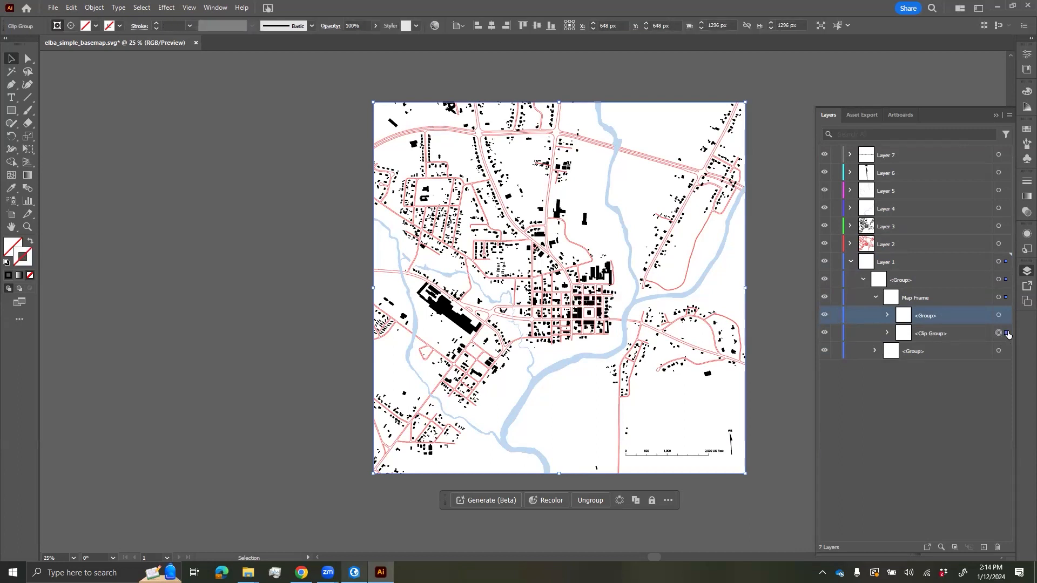
left_click(956, 413)
left_click(918, 267)
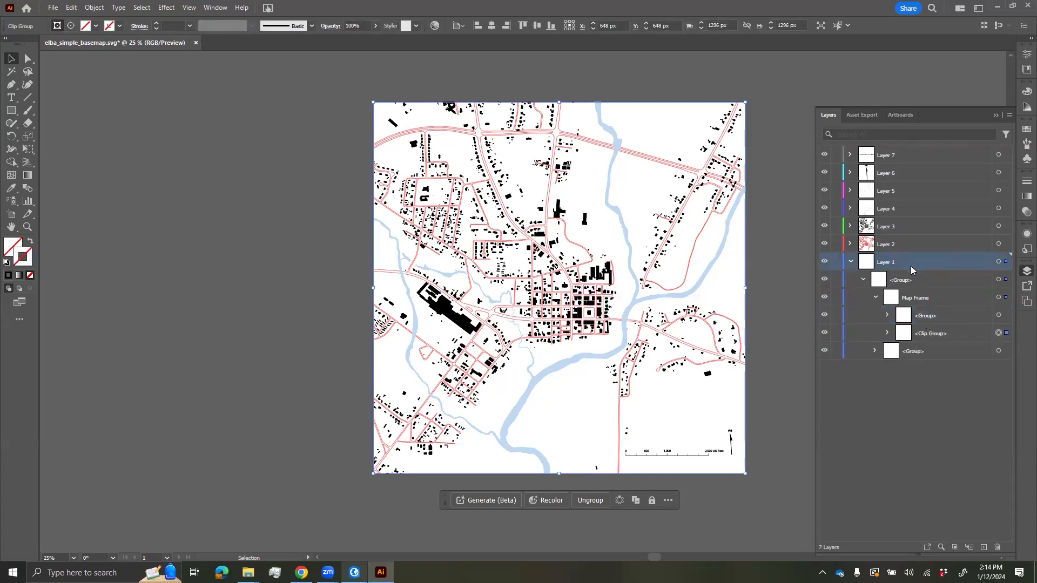
- Collapse Layer 1, select all of Layer 2's artwork, and ungroup the 1 ROAD group
left_click(850, 262)
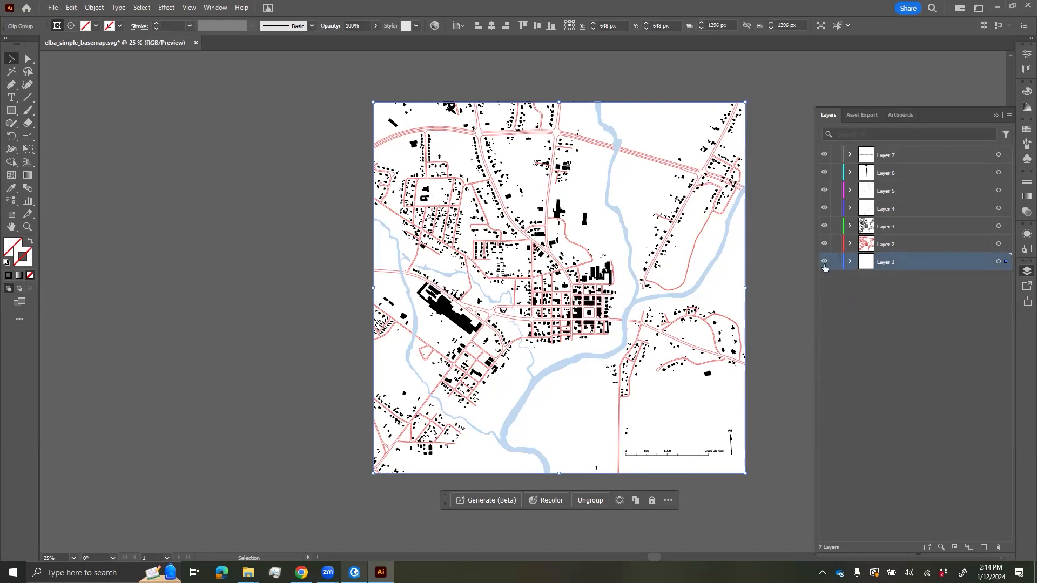
left_click(778, 302)
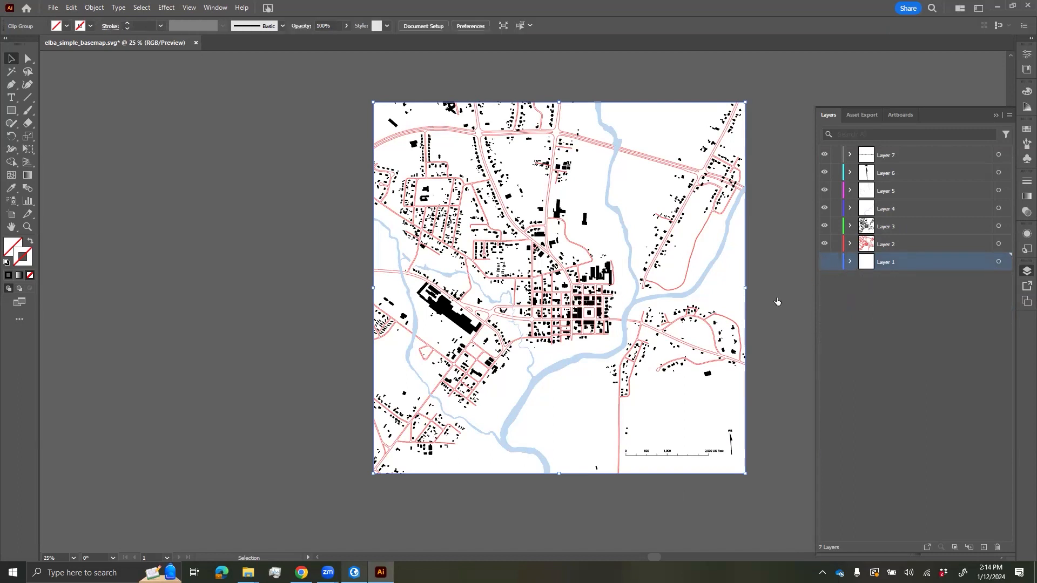
left_click(850, 244)
left_click(896, 246)
left_click(999, 245)
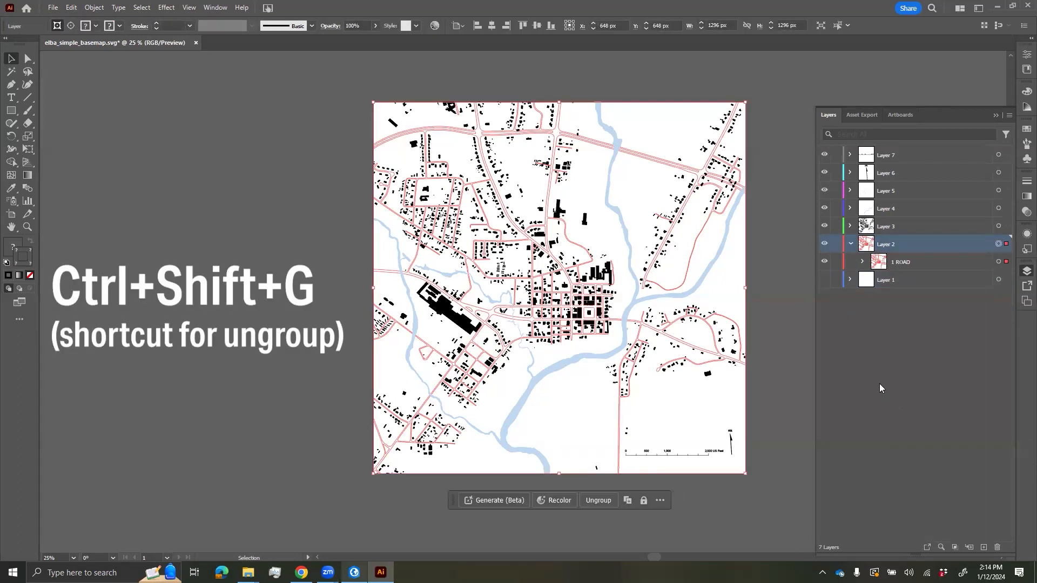
key("ctrl+shift+g")
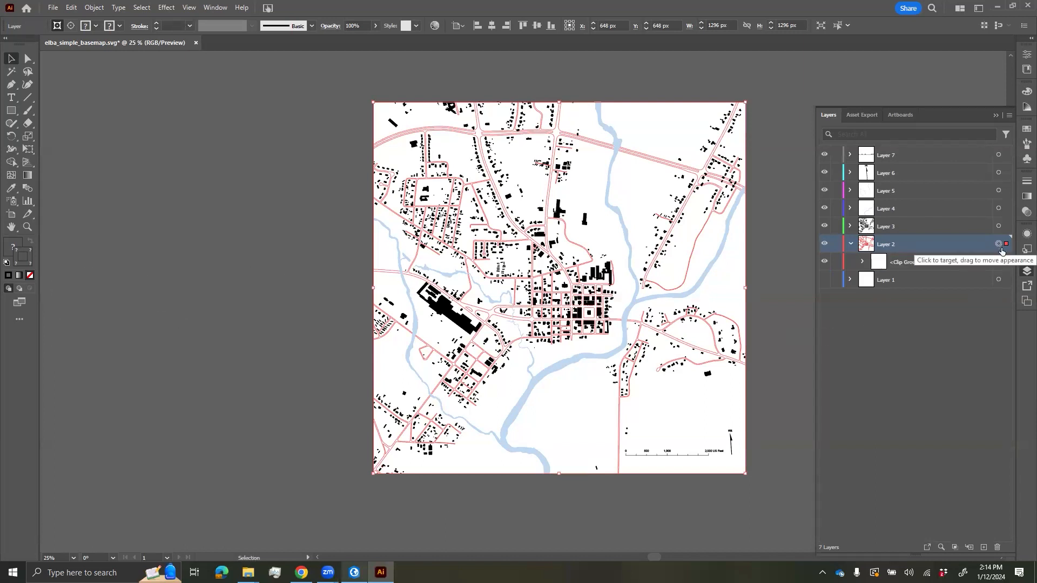
- Expand the Clip Group in Layer 2 and select its Clipping Path
left_click(862, 262)
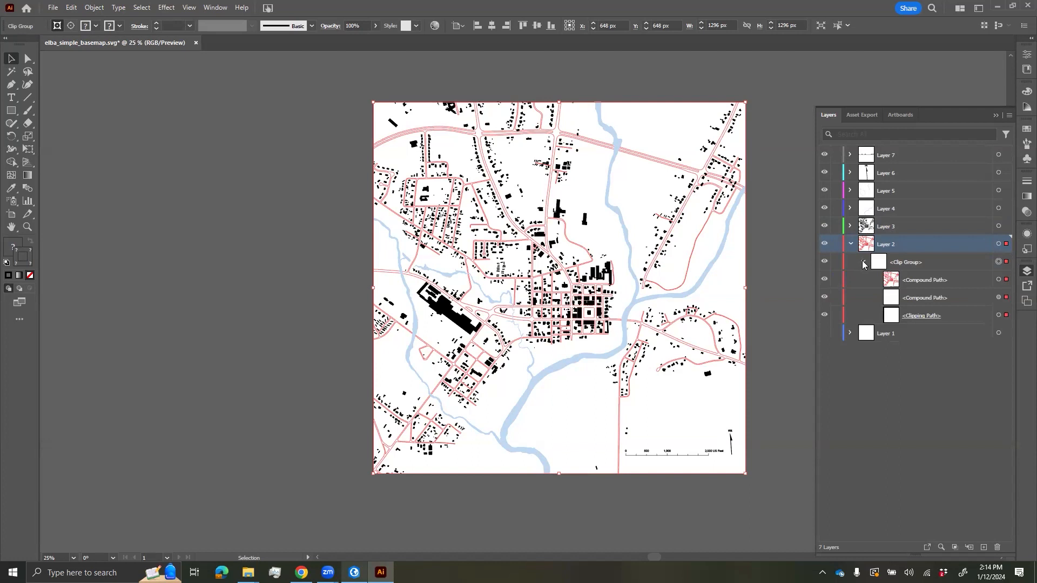
left_click(862, 262)
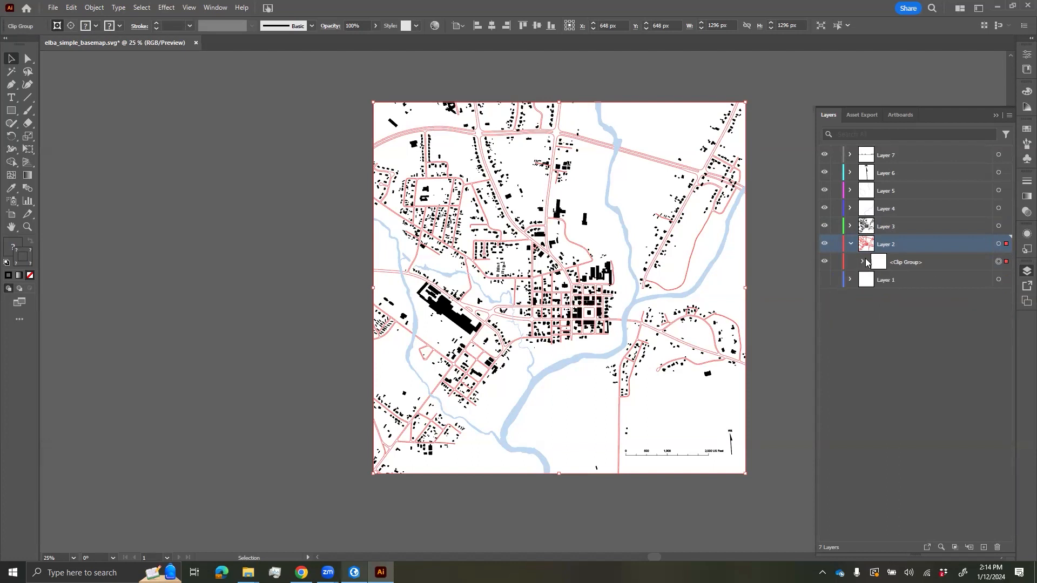
left_click(863, 262)
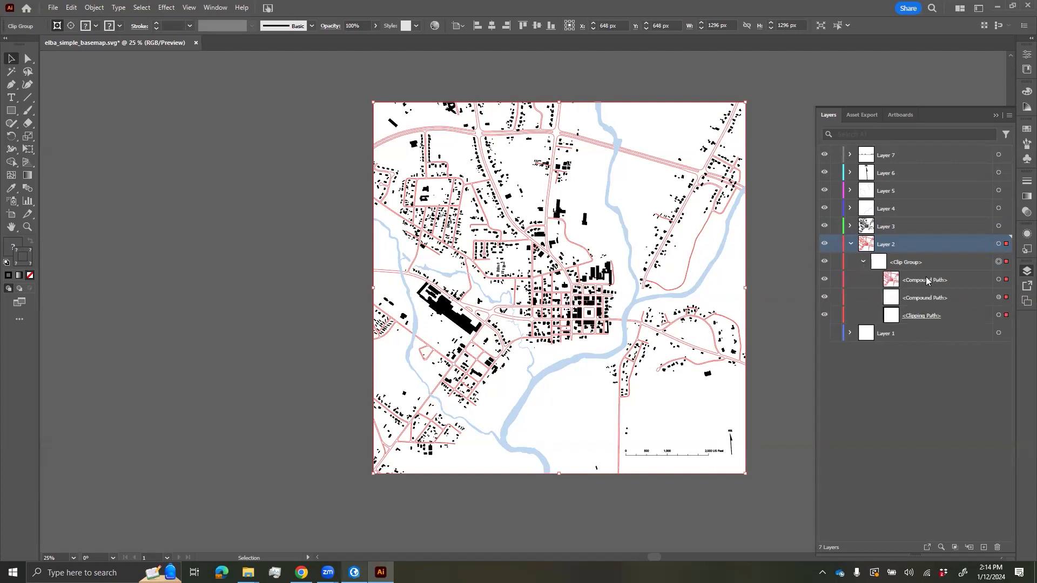
left_click(781, 317)
left_click(971, 317)
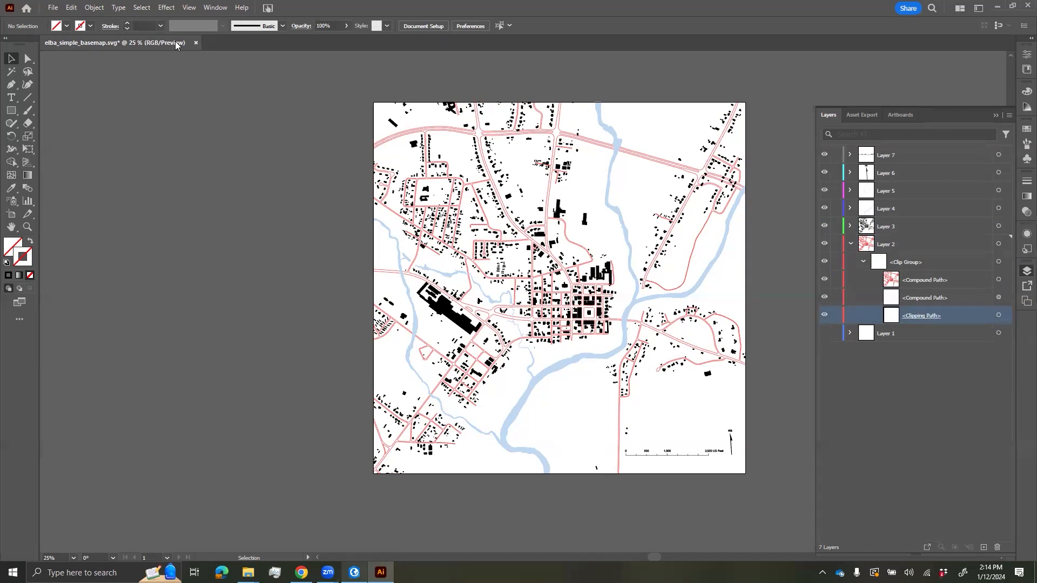
- Select the document's clipping masks via Select > Object > Clipping Masks and delete them
left_click(53, 10)
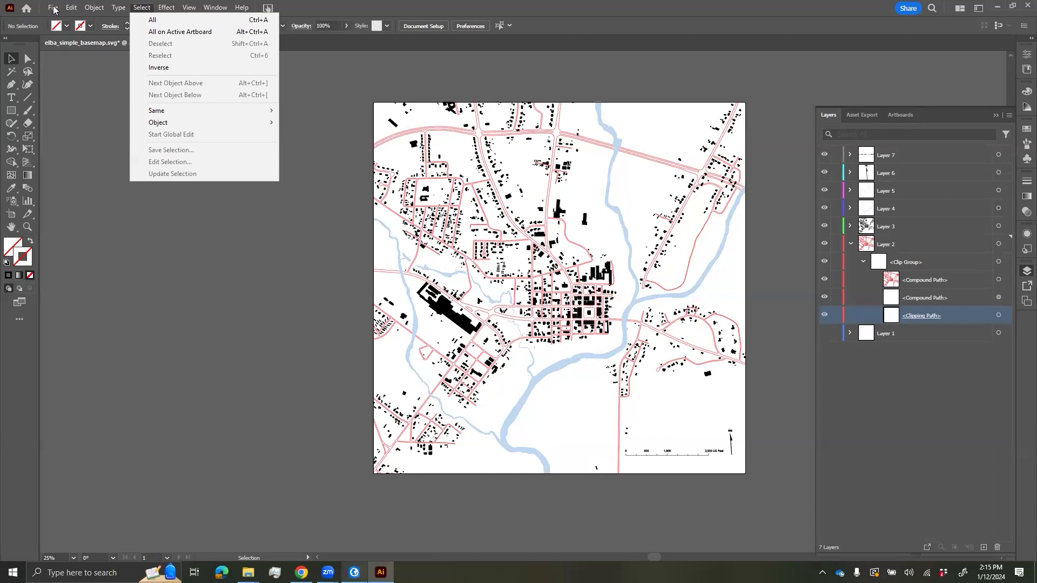
mouse_move(184, 122)
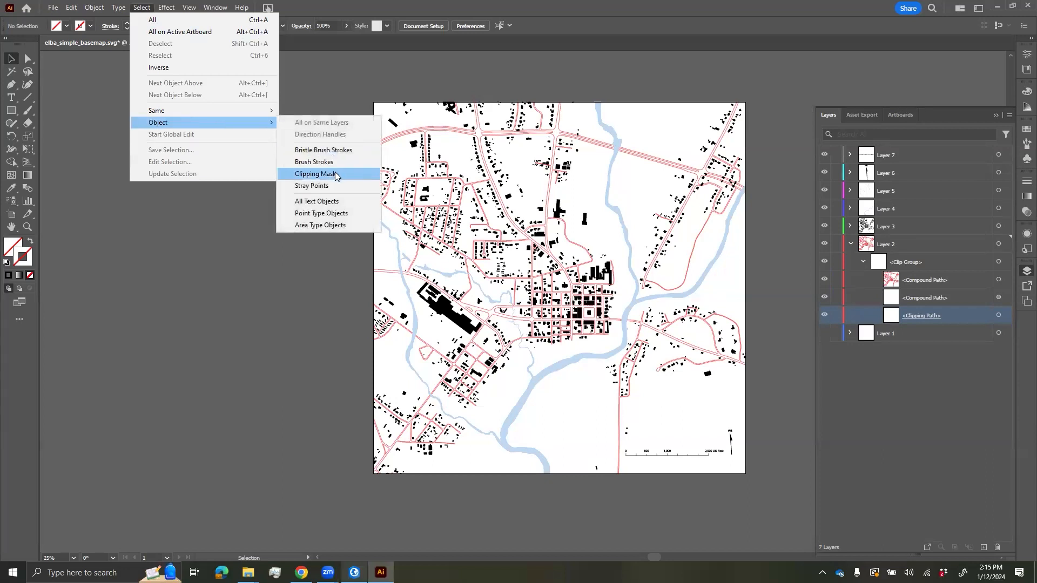
left_click(356, 175)
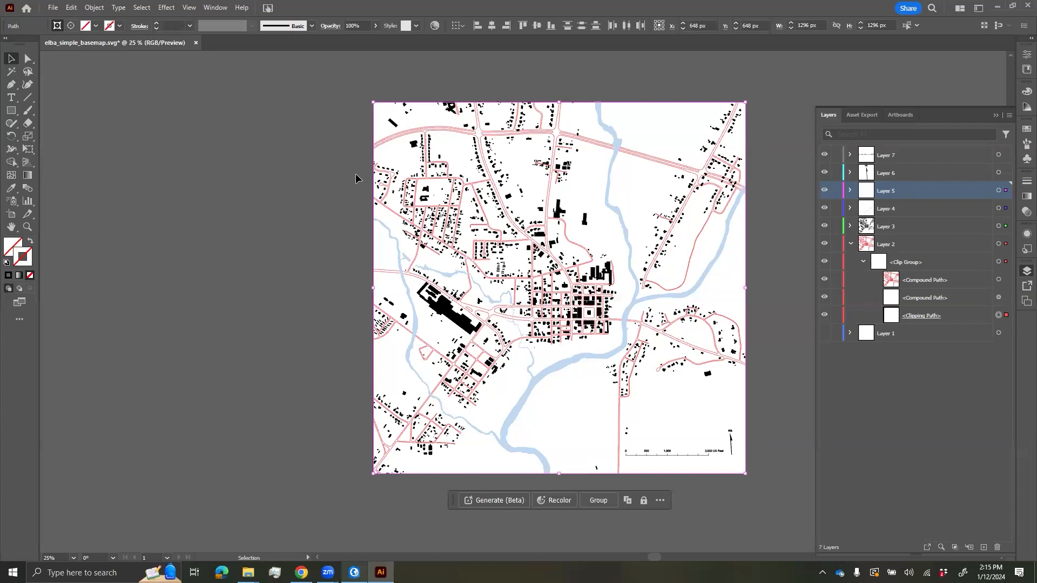
key("Delete")
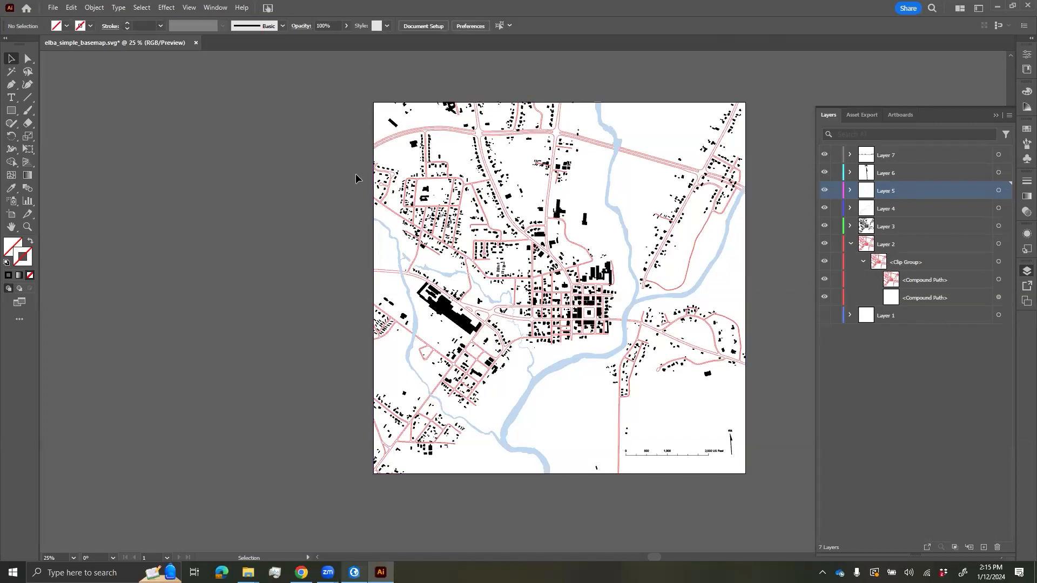
left_click(998, 245)
- Ungroup Layer 2's artwork and the 5 BUILDINGS group on Layer 3
key("ctrl+shift+g")
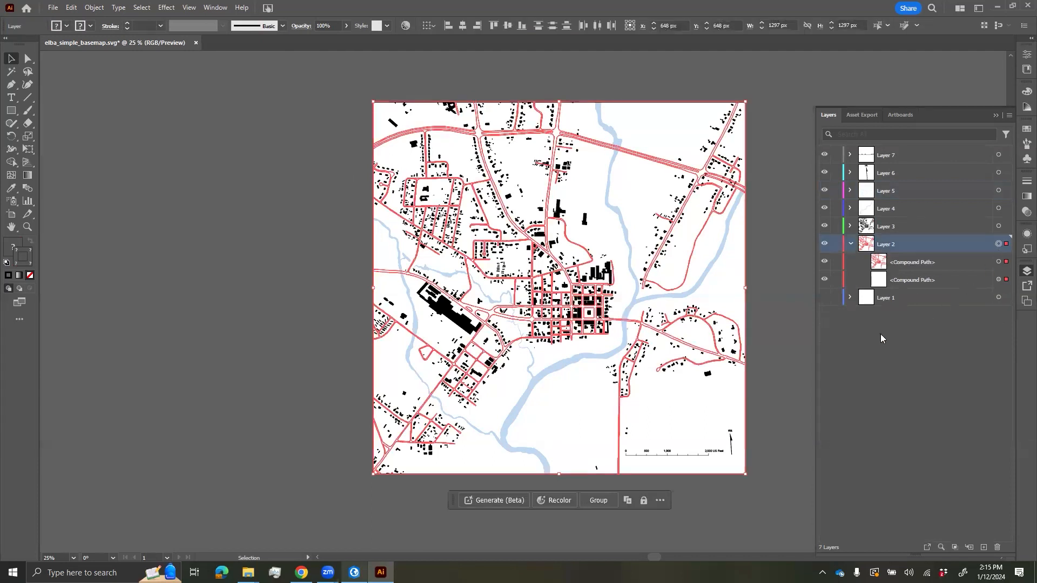
left_click(849, 226)
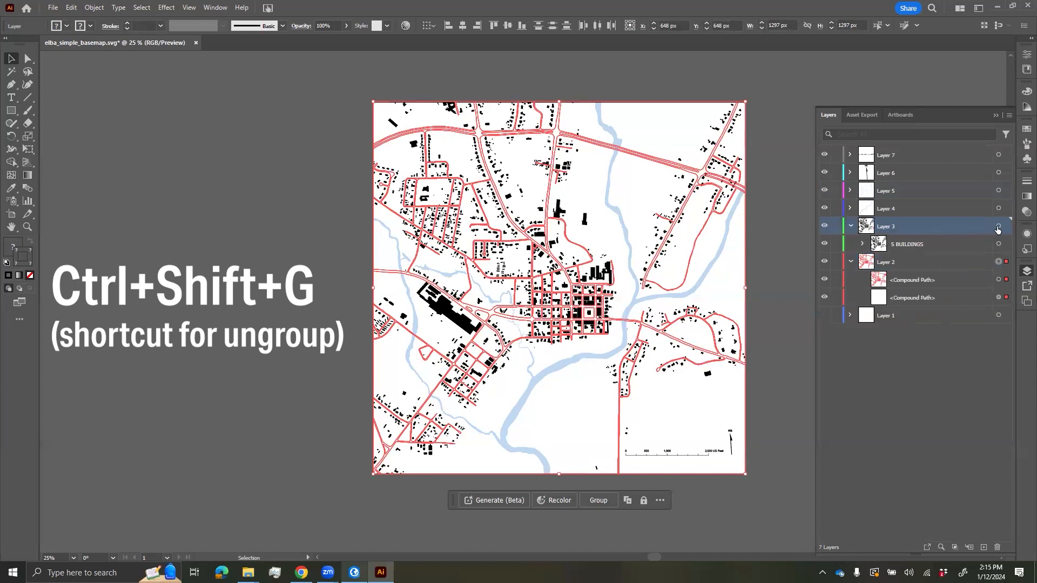
left_click(998, 227)
key("ctrl+shift+g")
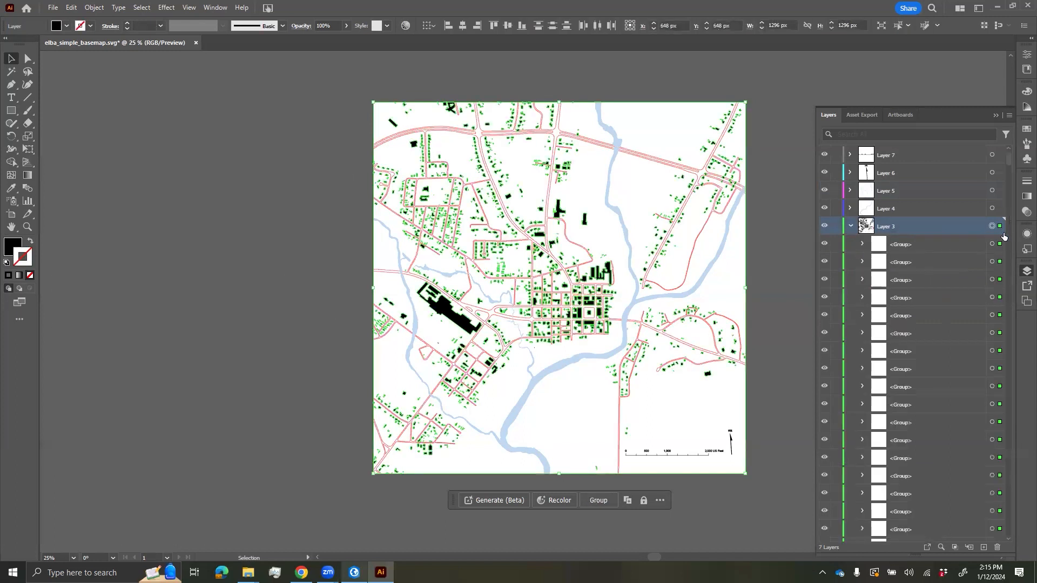
left_click(850, 226)
- Ungroup the 7 PEA RIVER group on Layer 4 and the 1 CREEKS group on Layer 5
left_click(789, 232)
left_click(850, 208)
left_click(937, 211)
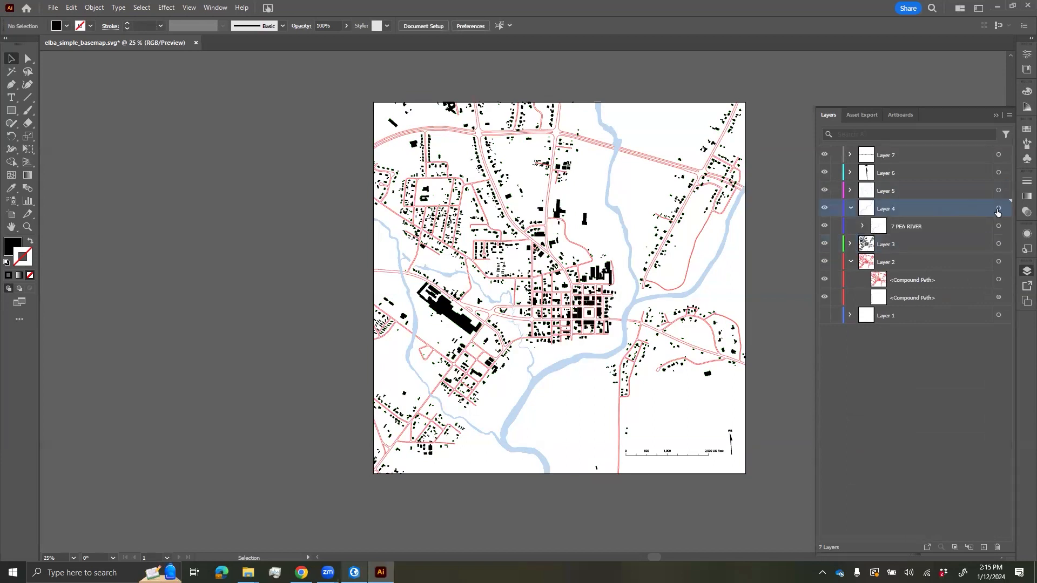
left_click(998, 208)
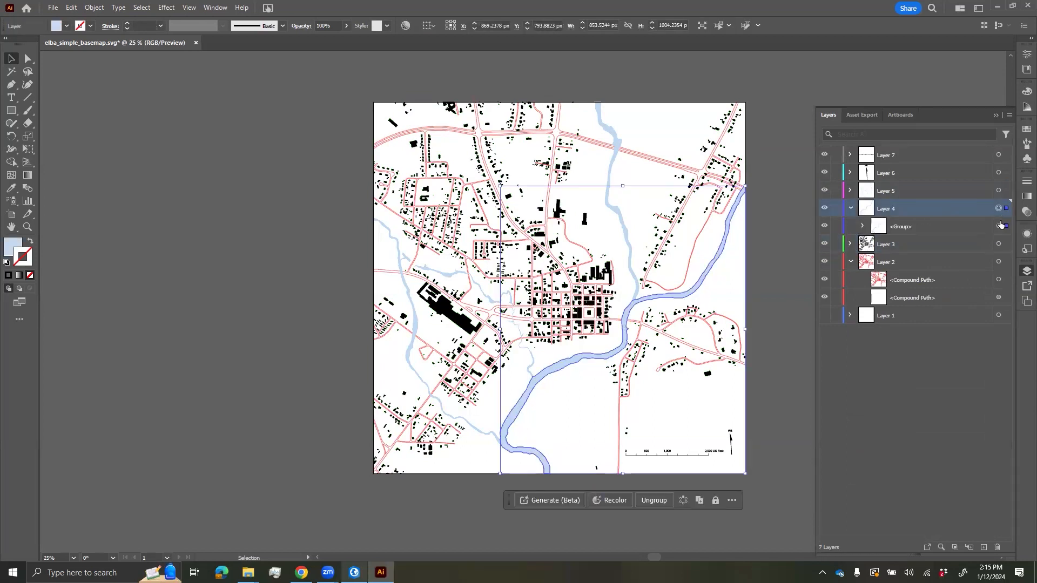
left_click(850, 208)
left_click(850, 190)
left_click(998, 190)
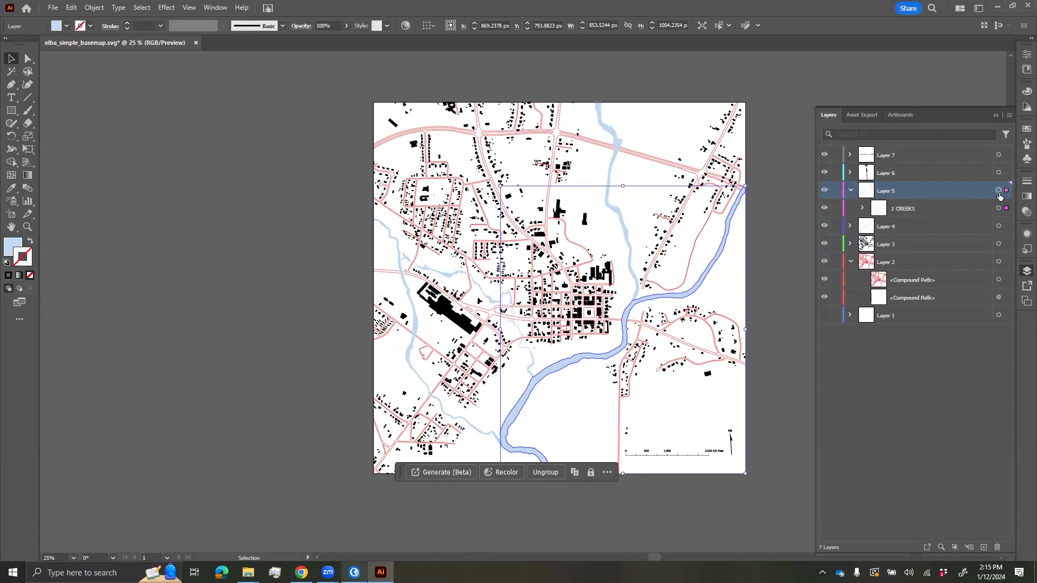
left_click(850, 190)
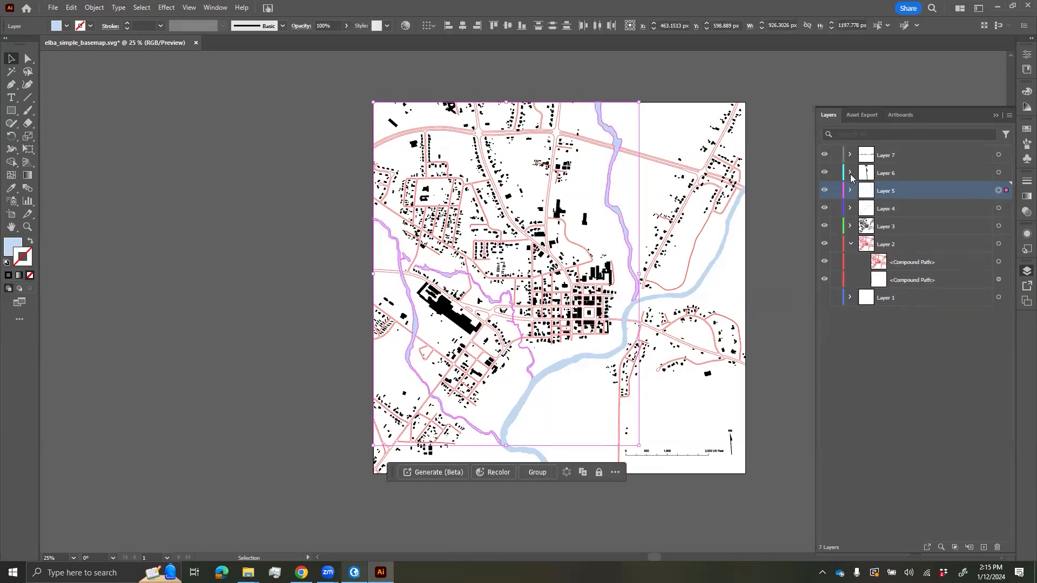
left_click(850, 173)
- Ungroup the North Arrow group on Layer 6
left_click(972, 178)
left_click(998, 172)
key("ctrl+shift+g")
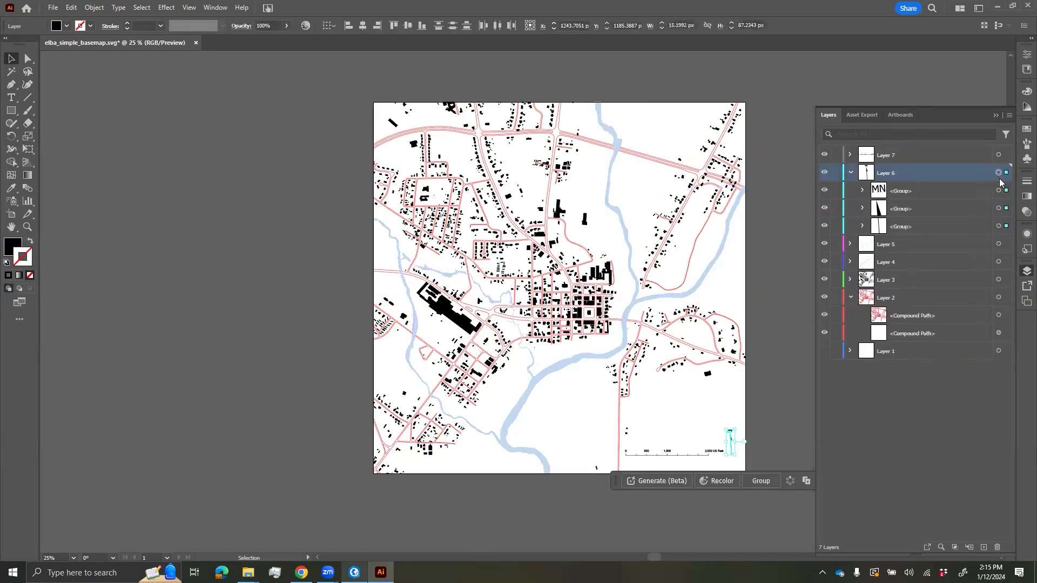
left_click(851, 172)
- Ungroup the Scale Bar on Layer 7, undo the split into letters, then deselect
left_click(850, 155)
left_click(989, 156)
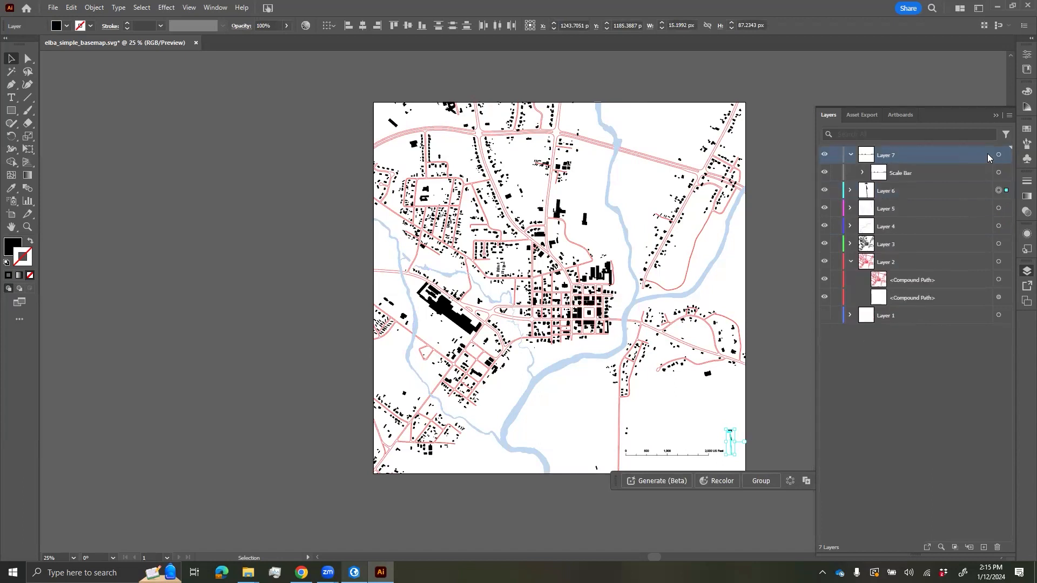
left_click(999, 155)
key("ctrl+shift+g")
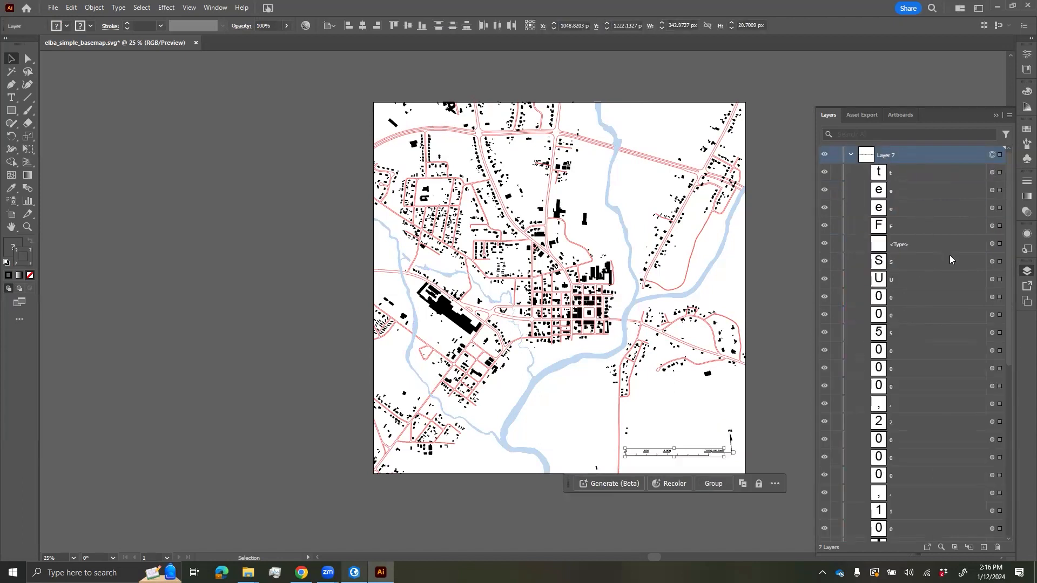
key("ctrl+z")
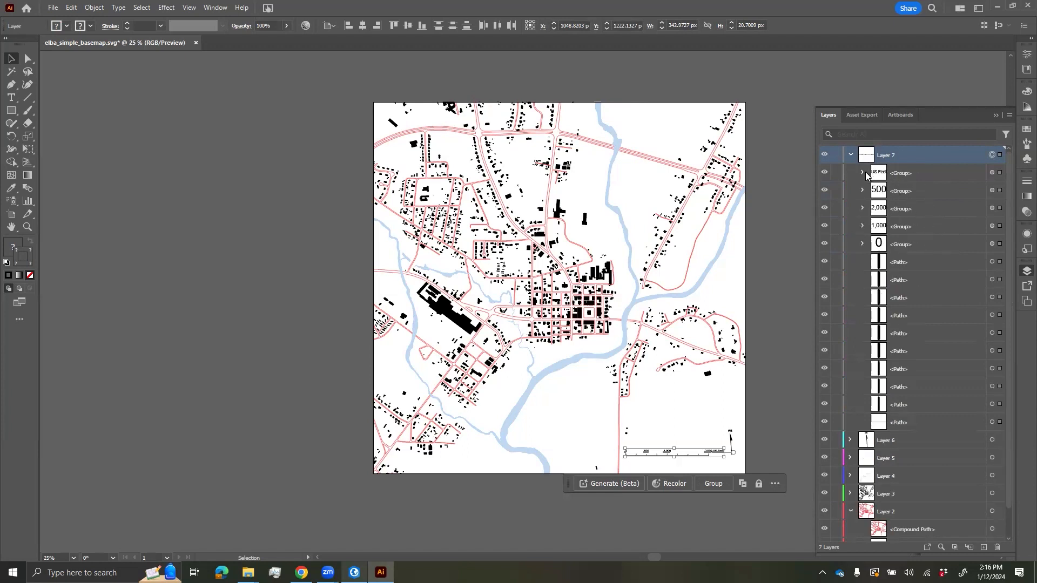
left_click(851, 156)
key("ctrl+shift+a")
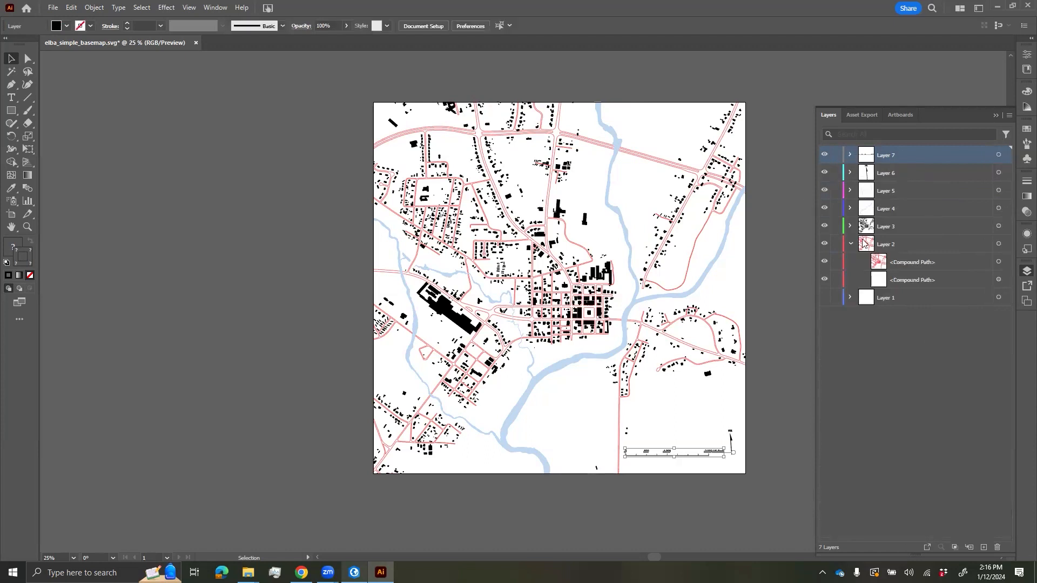
left_click(849, 243)
left_click(882, 349)
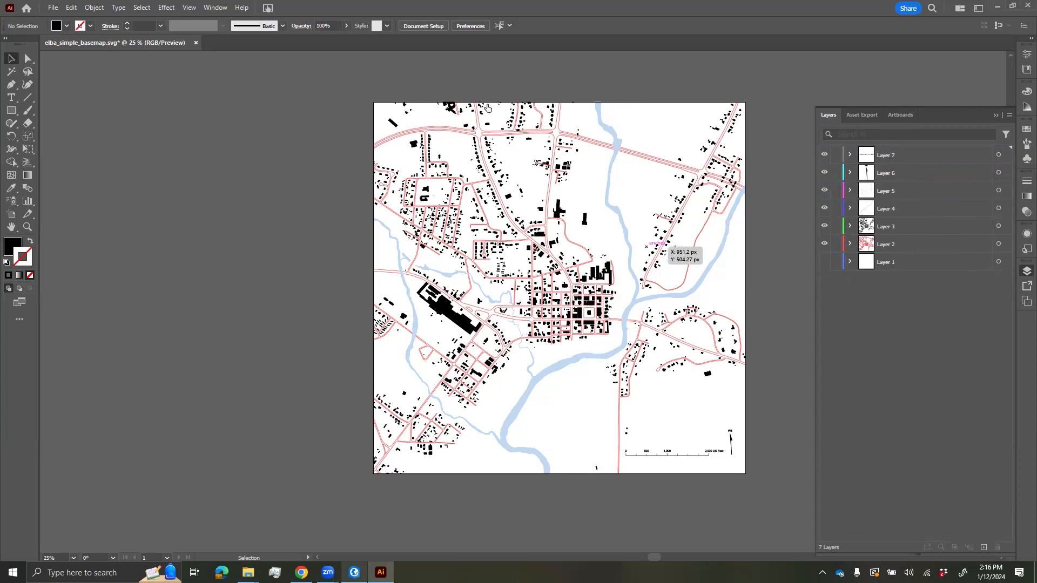
- Rename Layer 2 to ROADS
left_click(887, 250)
double_click(891, 246)
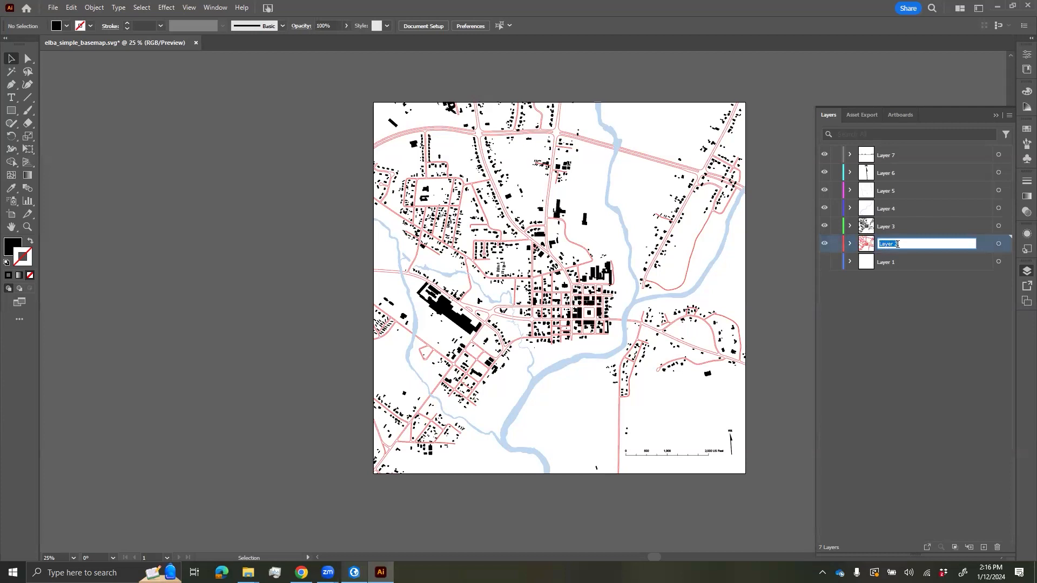
key("Caps_Lock")
type("ROADS")
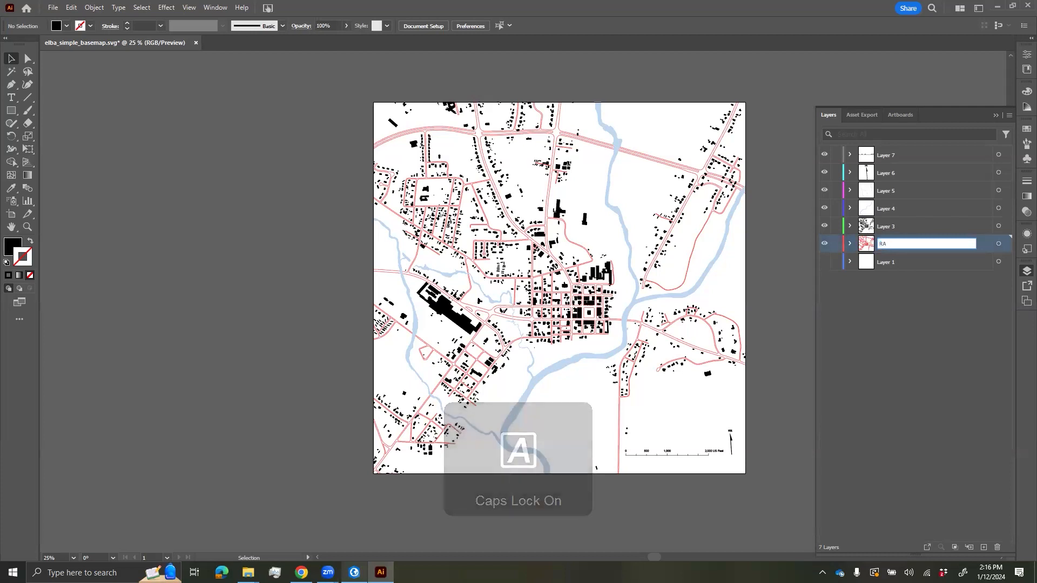
key("Return")
- Rename Layer 3 to BUILDINGS
double_click(893, 227)
type("BUIOL")
key("BackSpace")
key("BackSpace")
type("LDINGS")
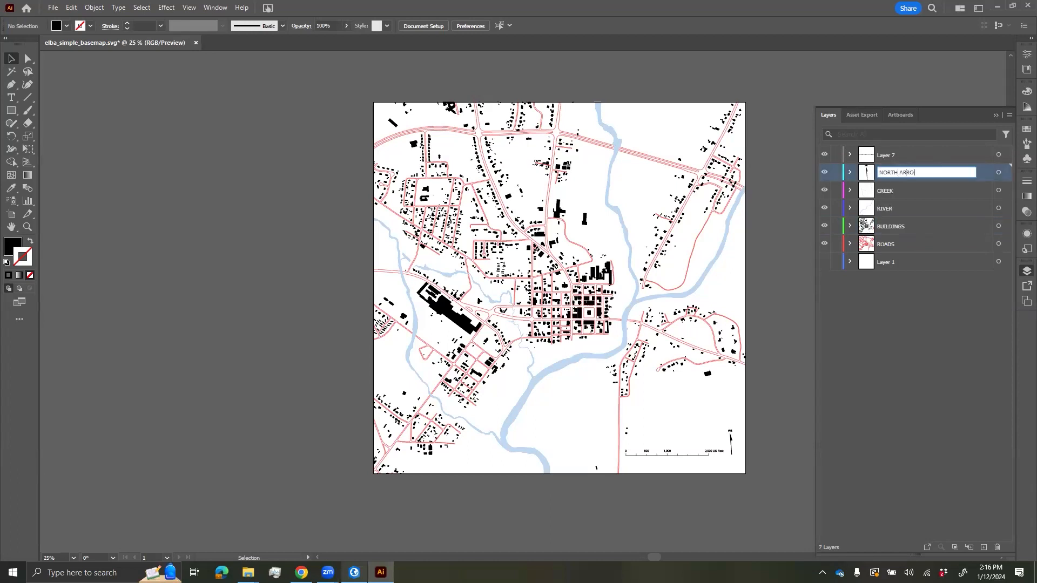
key("Return")
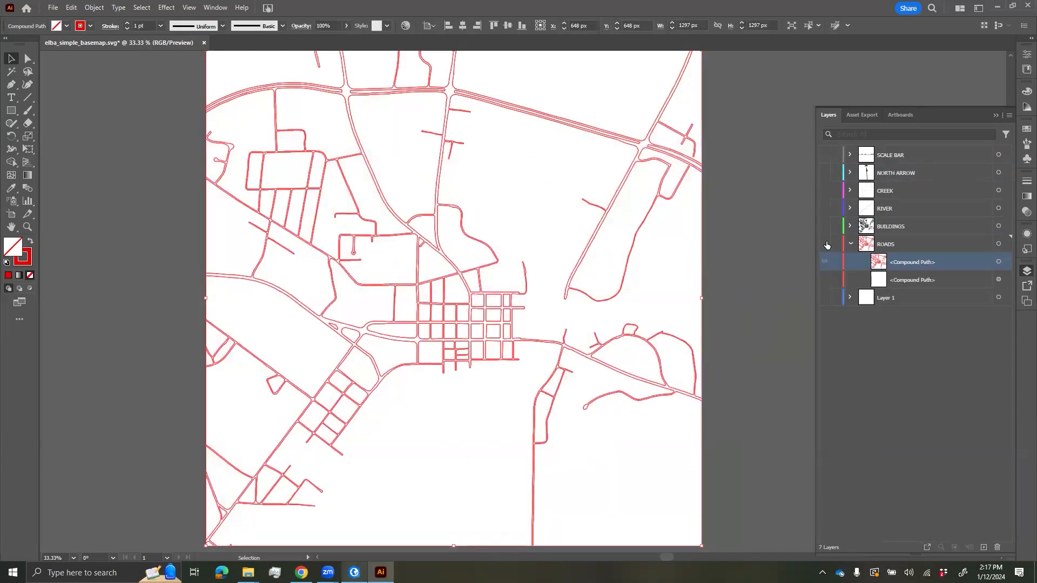
- Hide all layers except BUILDINGS and expand its contents
left_click(824, 243)
left_click(824, 225)
left_click(850, 229)
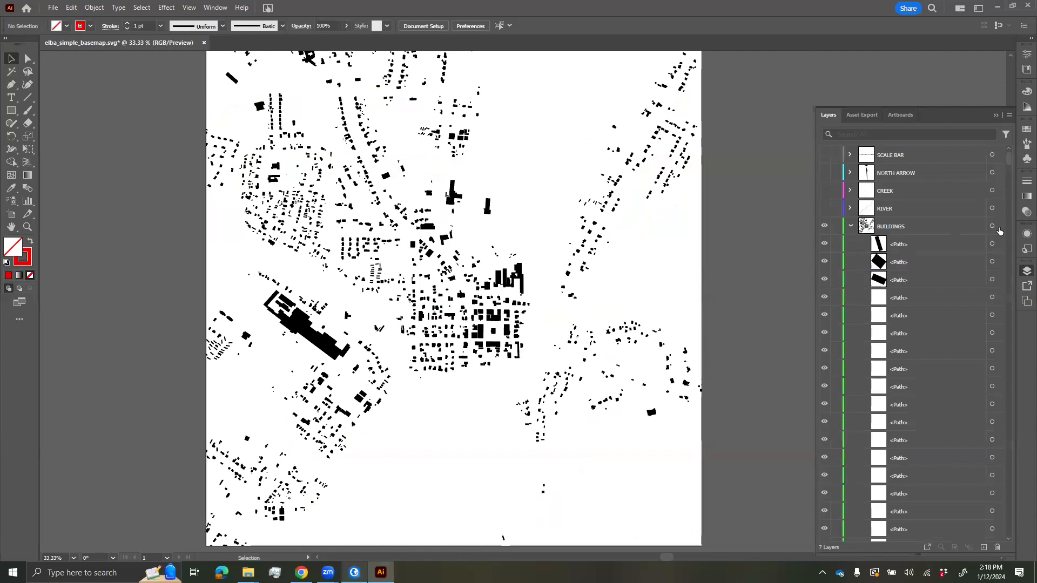
- Select all building shapes and give them a red fill
left_click(990, 227)
double_click(13, 249)
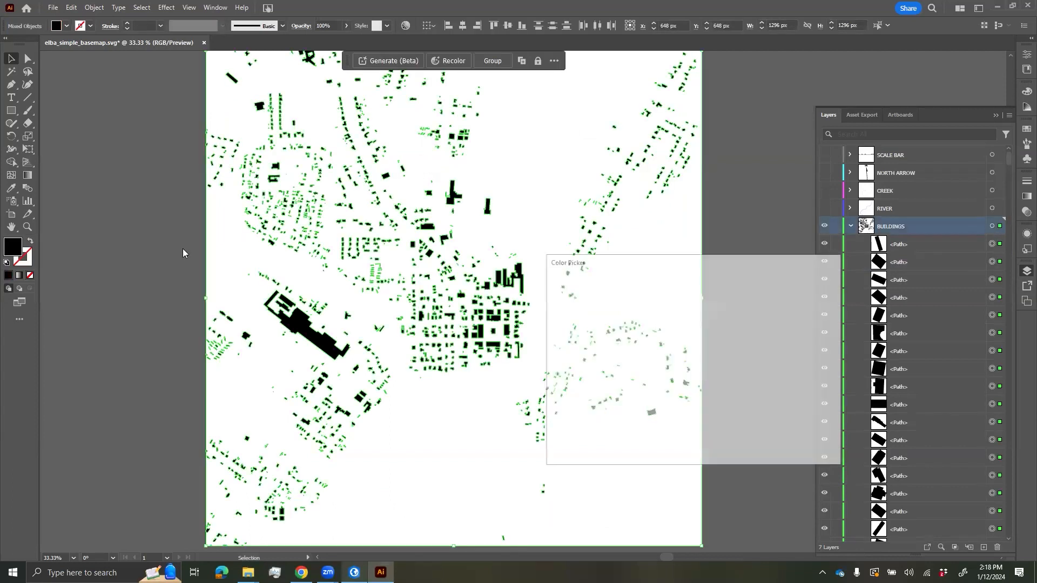
left_click(794, 301)
left_click(788, 270)
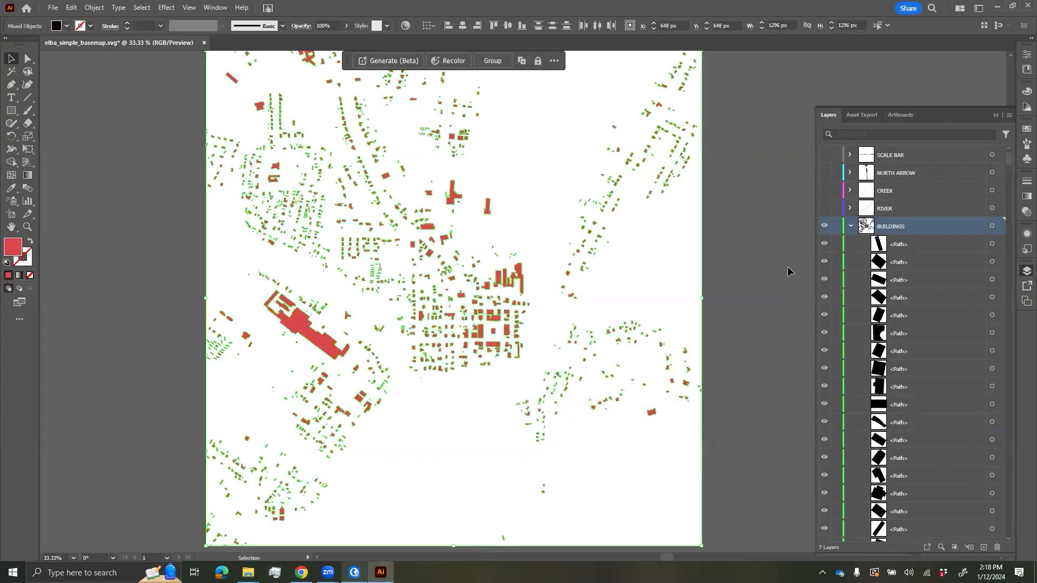
- Make the other map layers visible again and zoom the canvas to 33.33%
left_click(851, 227)
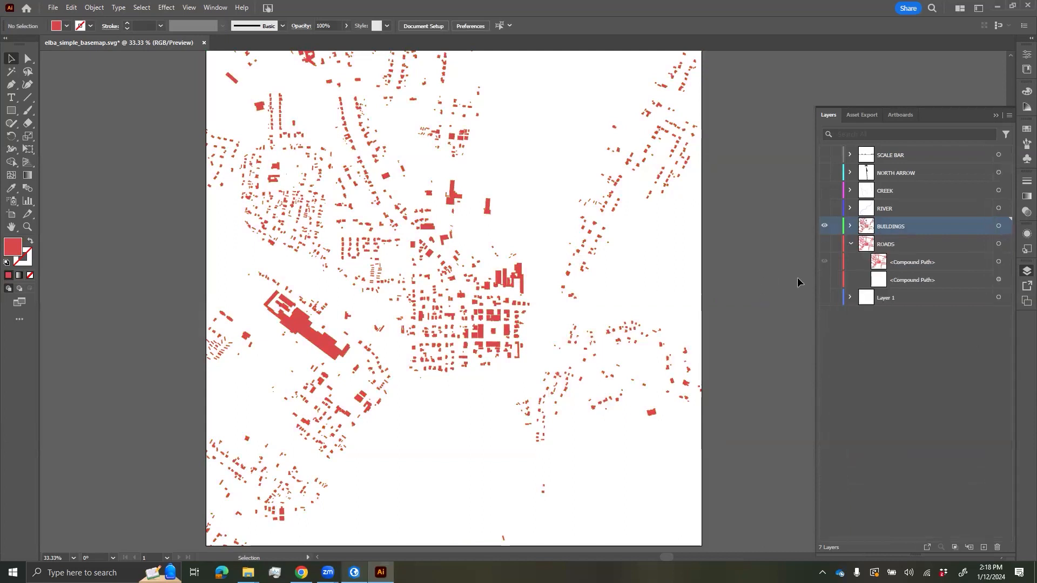
left_click(824, 225, "alt")
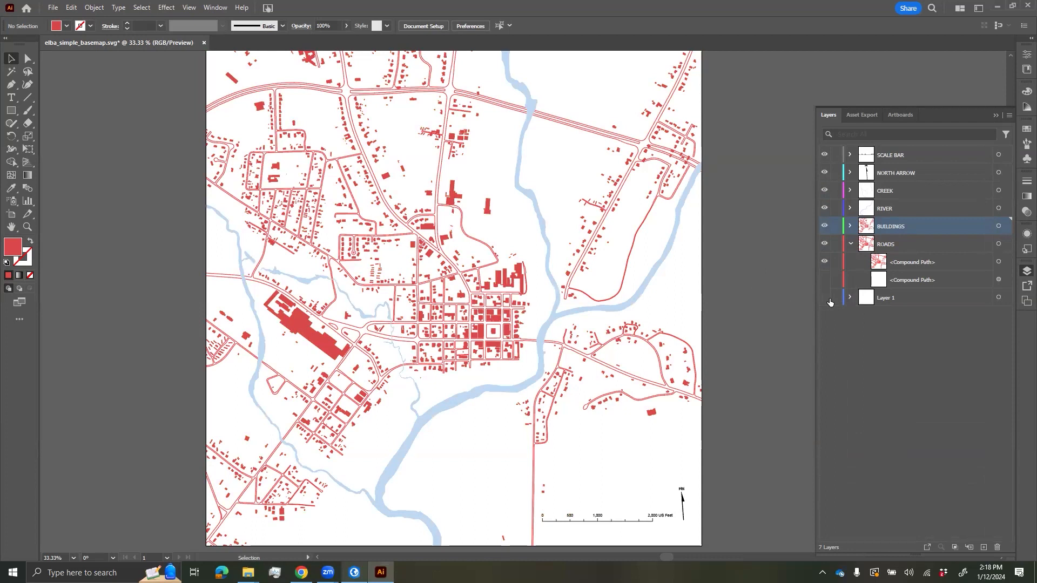
scroll(713, 307, "down", 1)
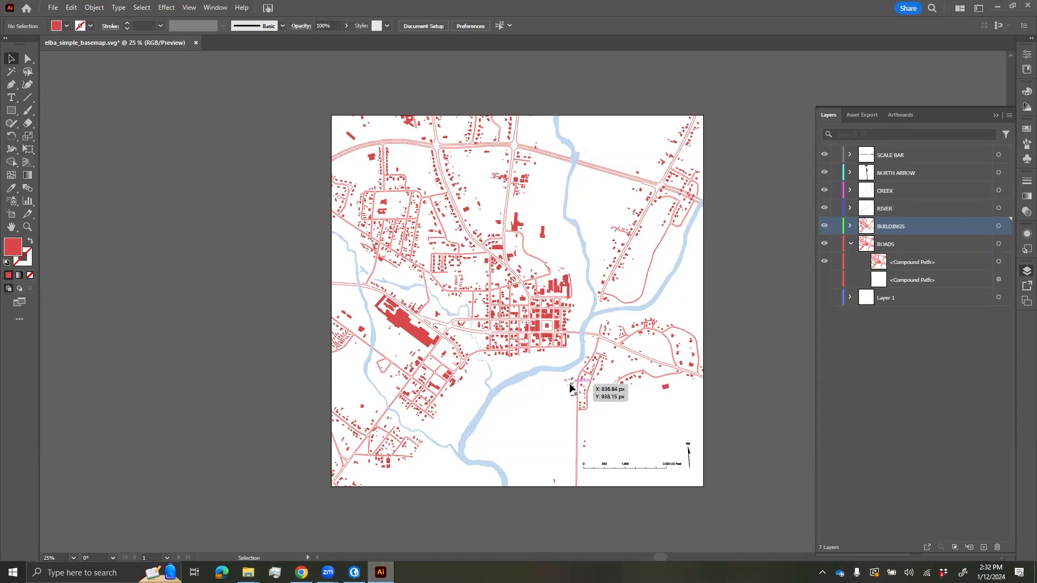
key("ctrl+equal")
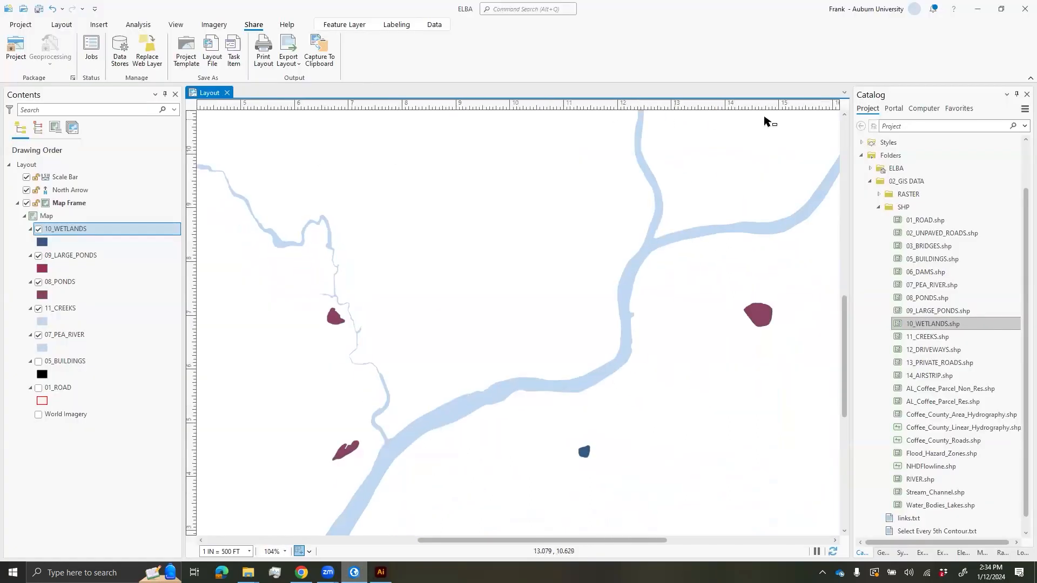
- Open the Map item from the Catalog's Maps folder in its own view
left_click(863, 144)
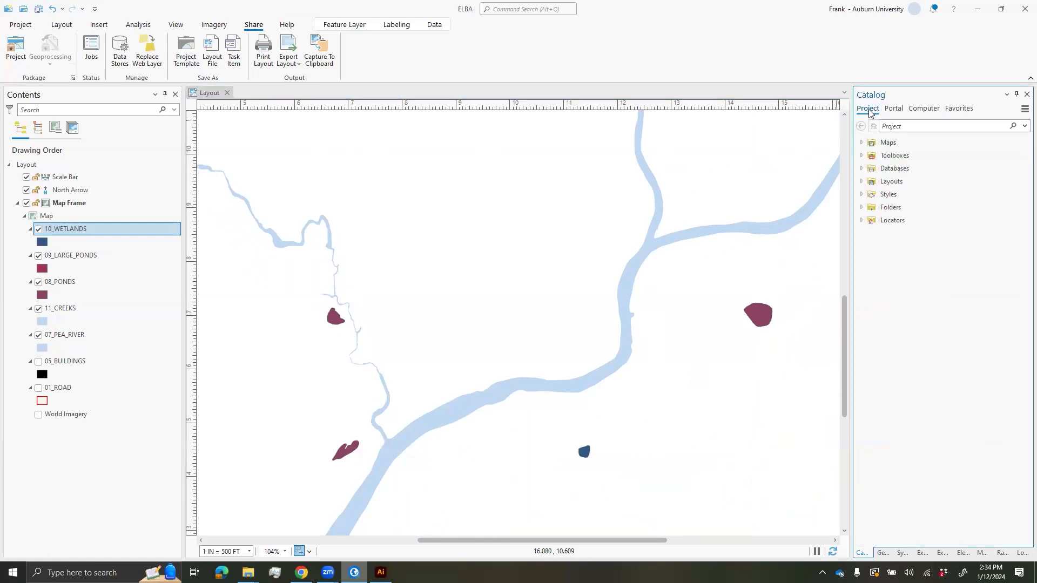
left_click(888, 144)
left_click(862, 143)
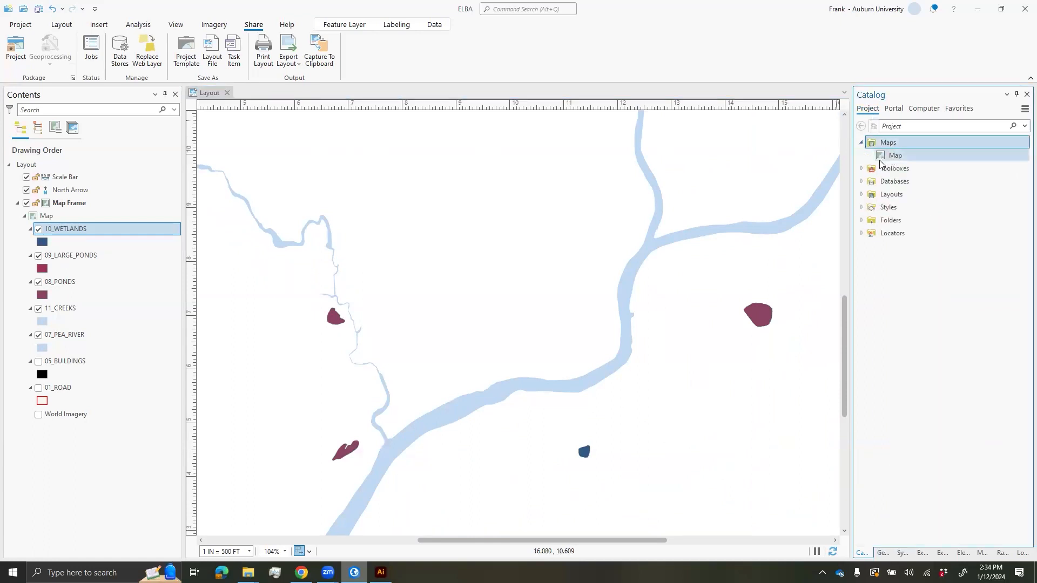
left_click(895, 156)
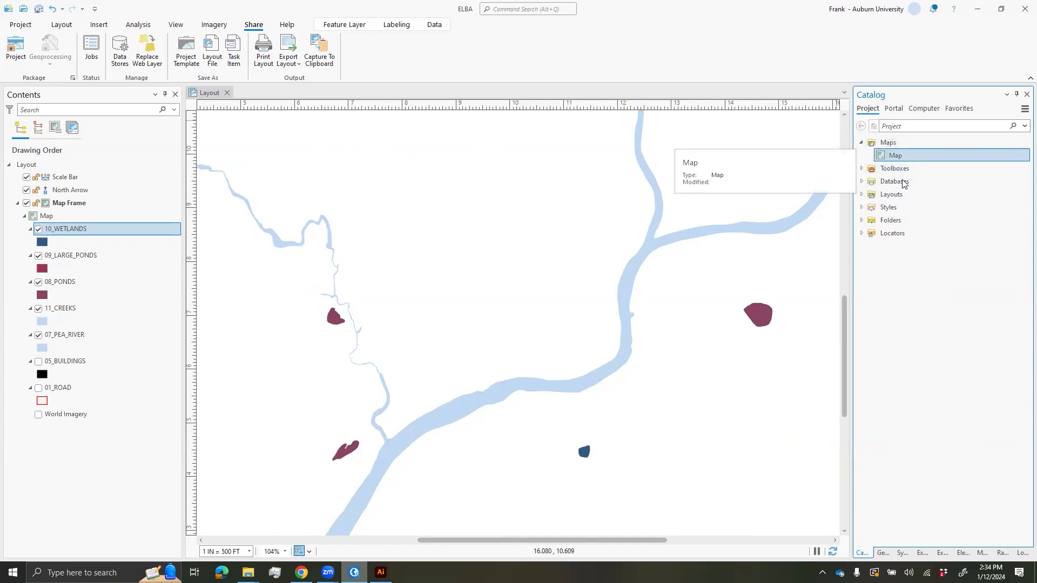
double_click(899, 159)
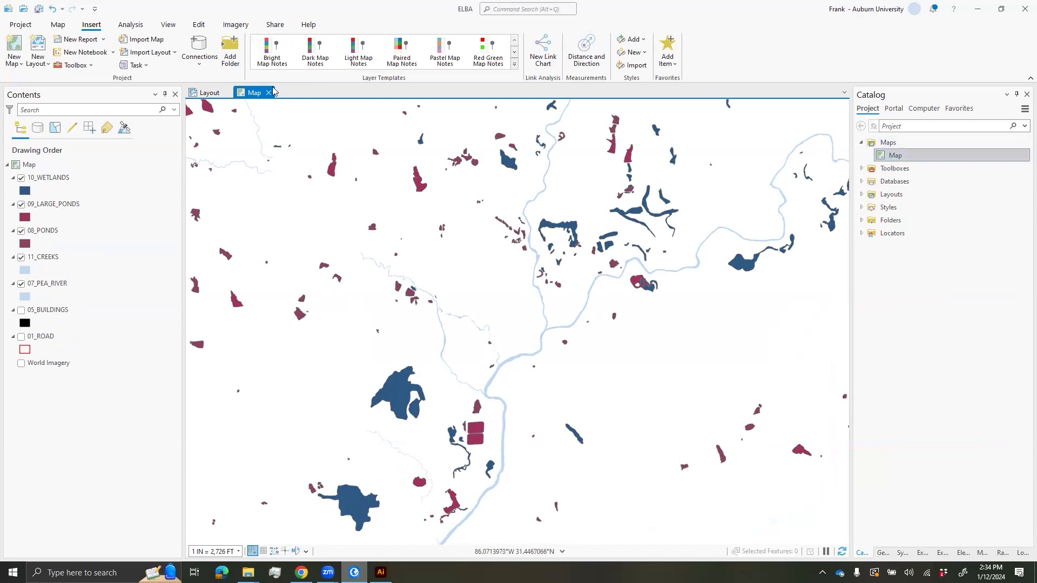
- Rename the map to ELBA in Contents and close its map view
left_click(32, 165)
left_click(34, 166)
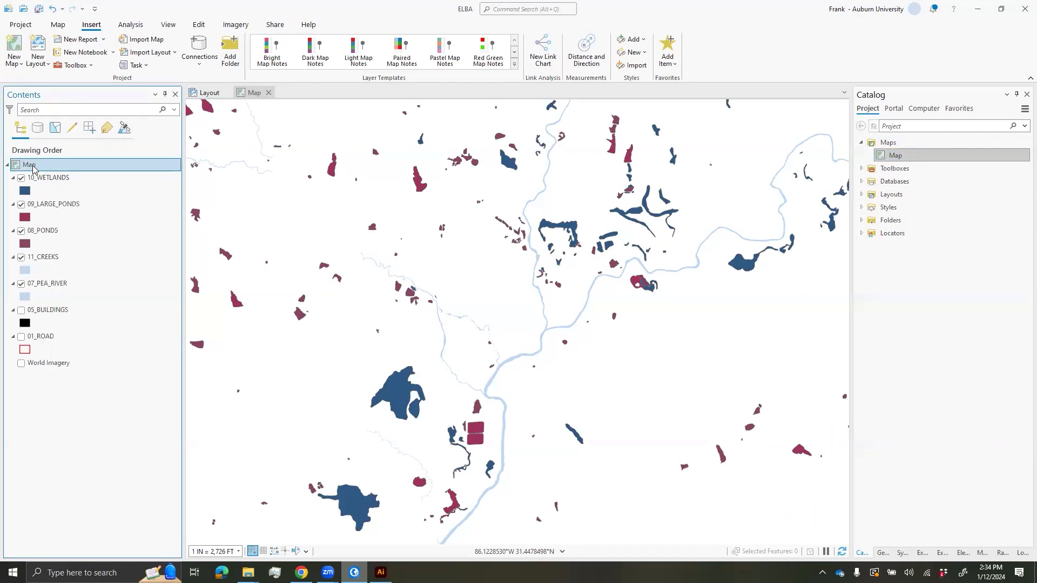
type("ELBA")
key("Return")
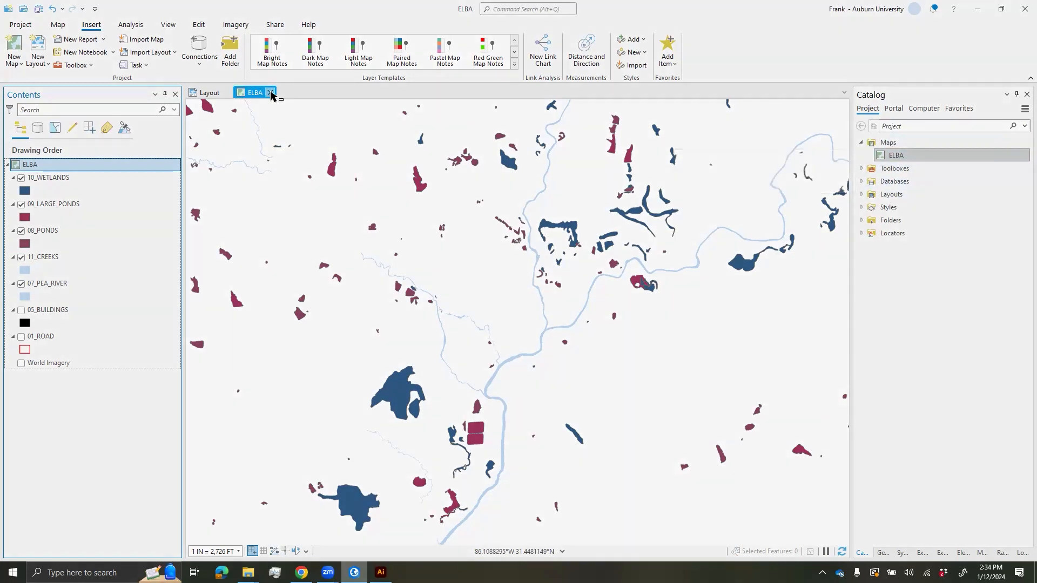
left_click(270, 93)
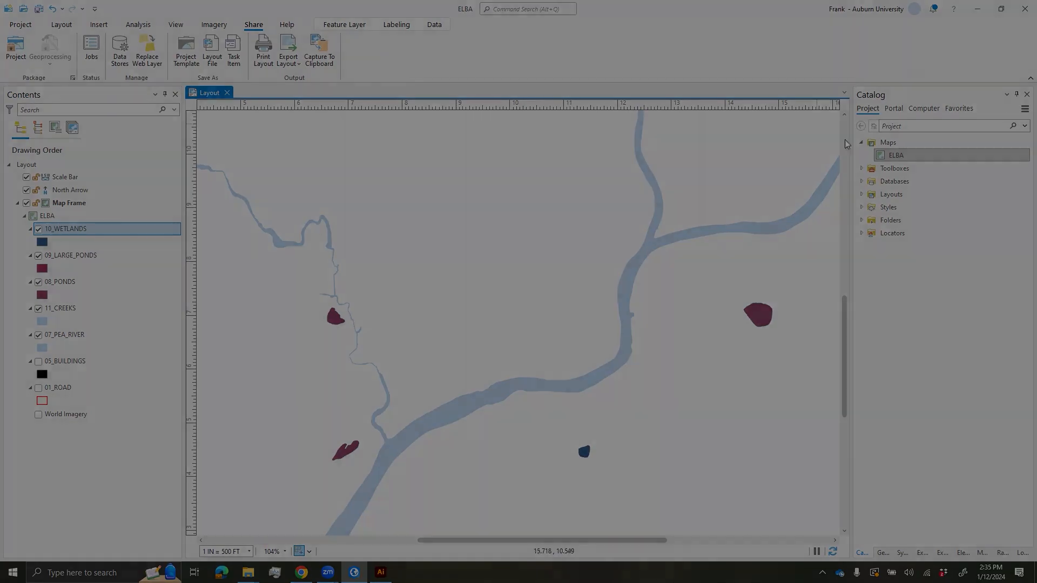